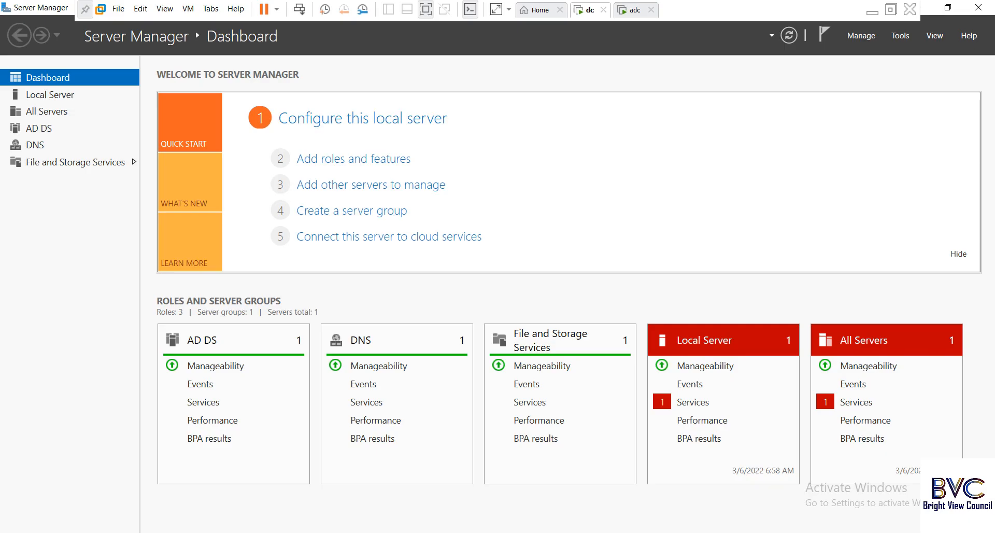
Open Active Directory Users and Computers and browse the HR, IT and RND OUs under Department.
{"action": "left_click", "coordinate": [900, 35]}
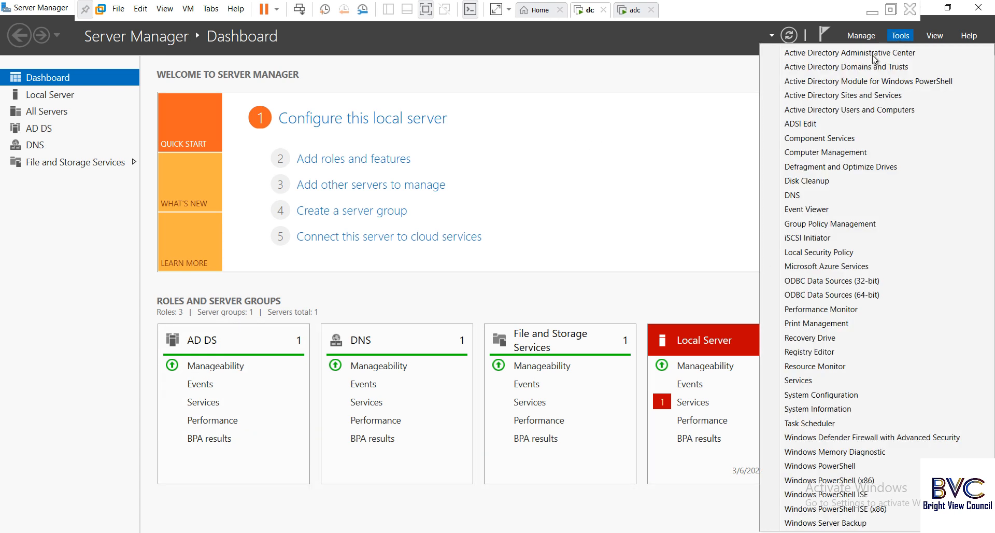
{"action": "left_click", "coordinate": [841, 109]}
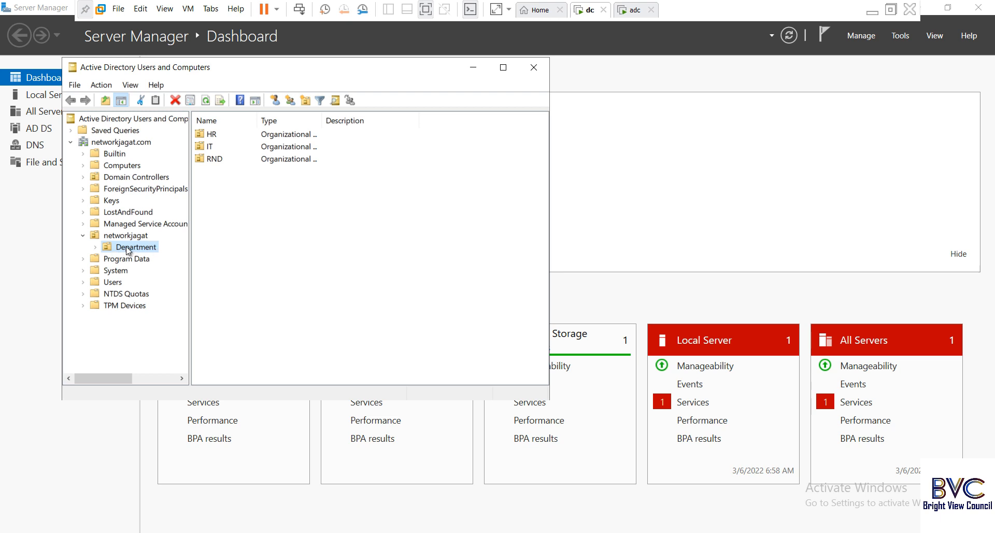
{"action": "left_click", "coordinate": [95, 247]}
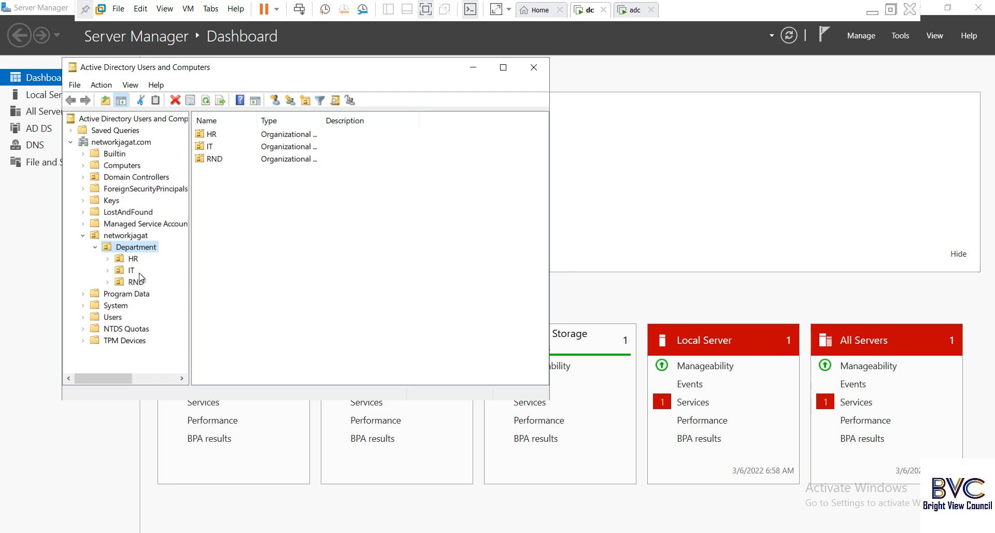
{"action": "left_click", "coordinate": [134, 258]}
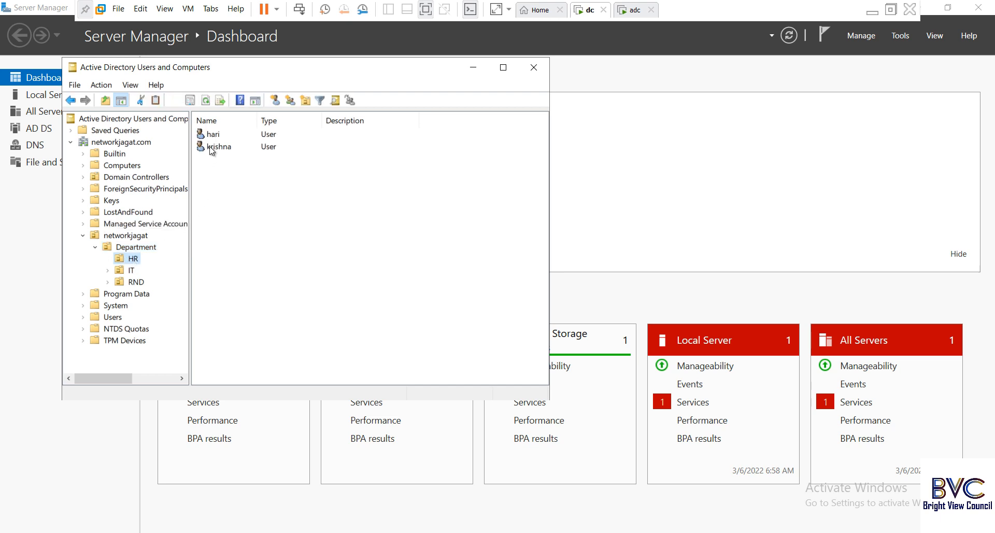
{"action": "left_click", "coordinate": [130, 268]}
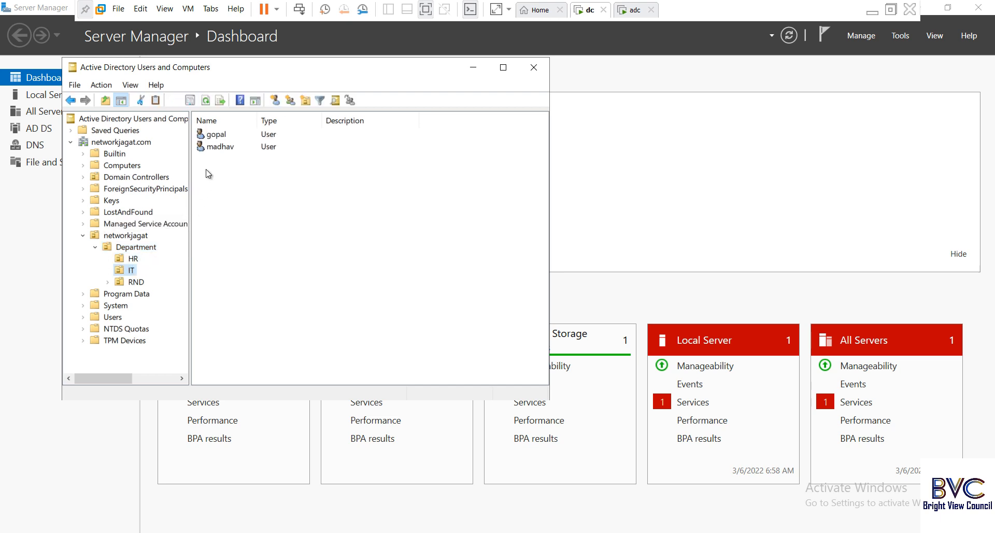
{"action": "left_click", "coordinate": [138, 280]}
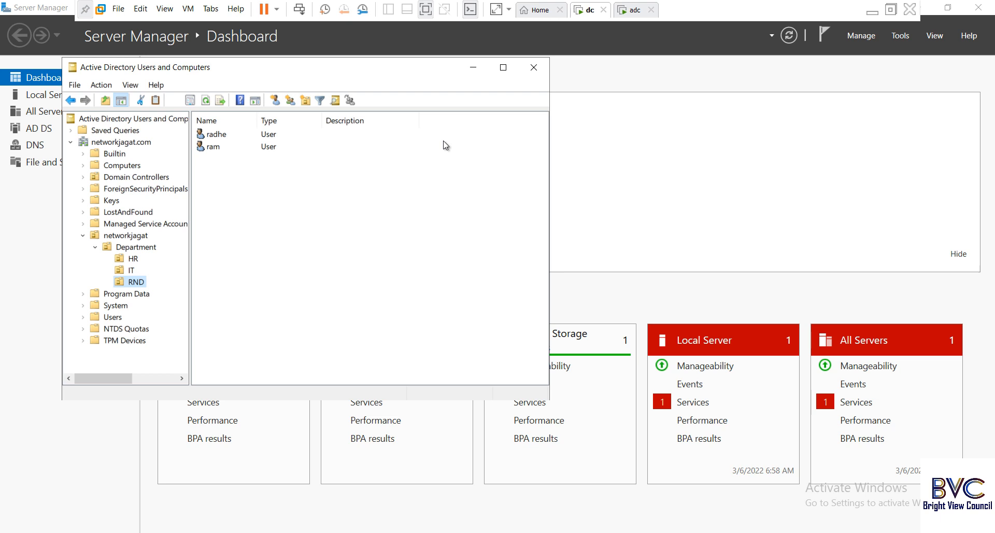
Start the Add Roles and Features wizard with role-based installation on the local server.
{"action": "left_click", "coordinate": [472, 68]}
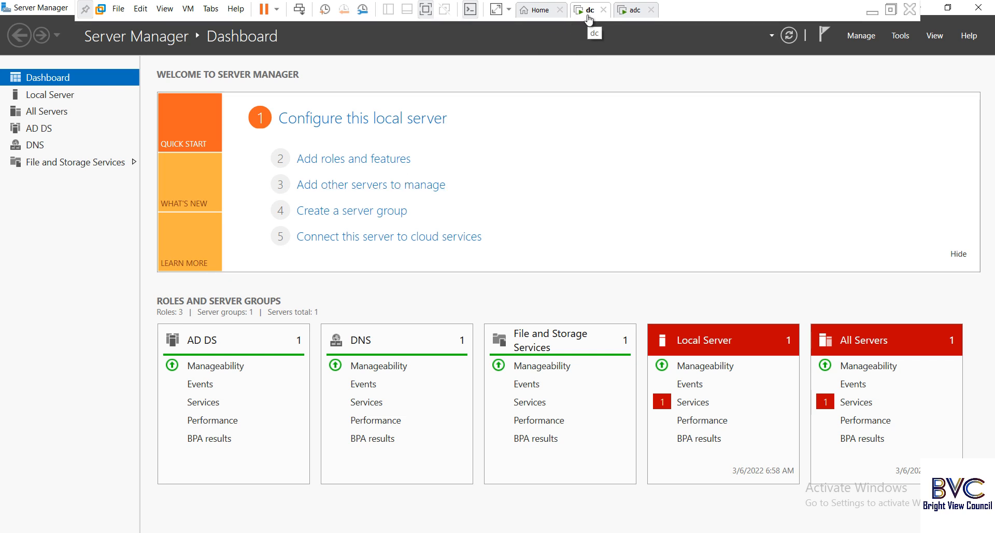
{"action": "left_click", "coordinate": [52, 94]}
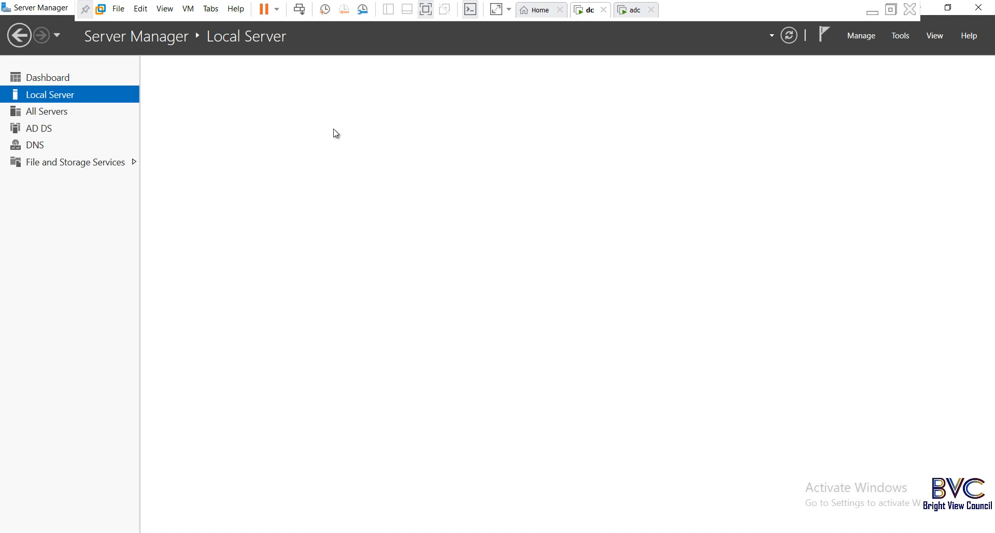
{"action": "left_click", "coordinate": [48, 77]}
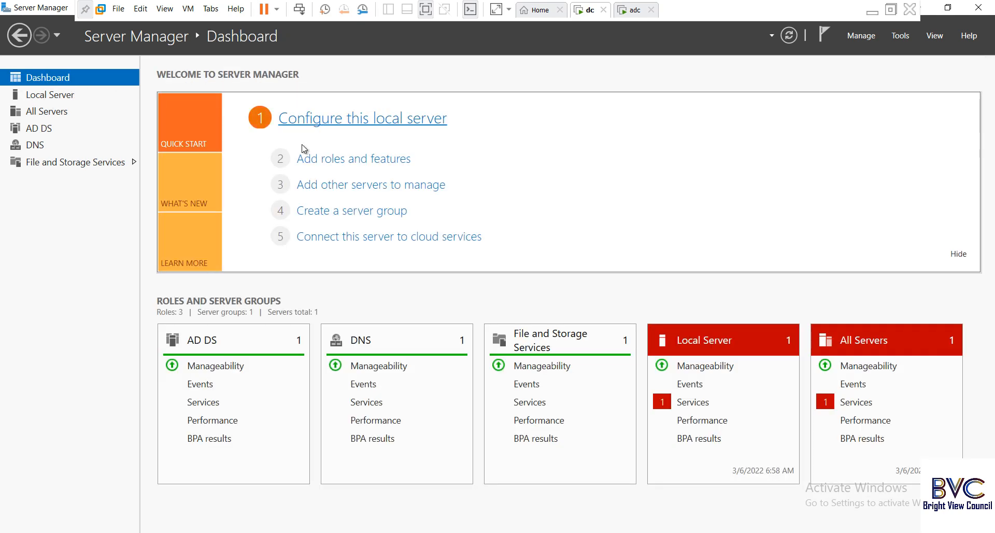
{"action": "left_click", "coordinate": [310, 158]}
{"action": "left_click", "coordinate": [444, 450]}
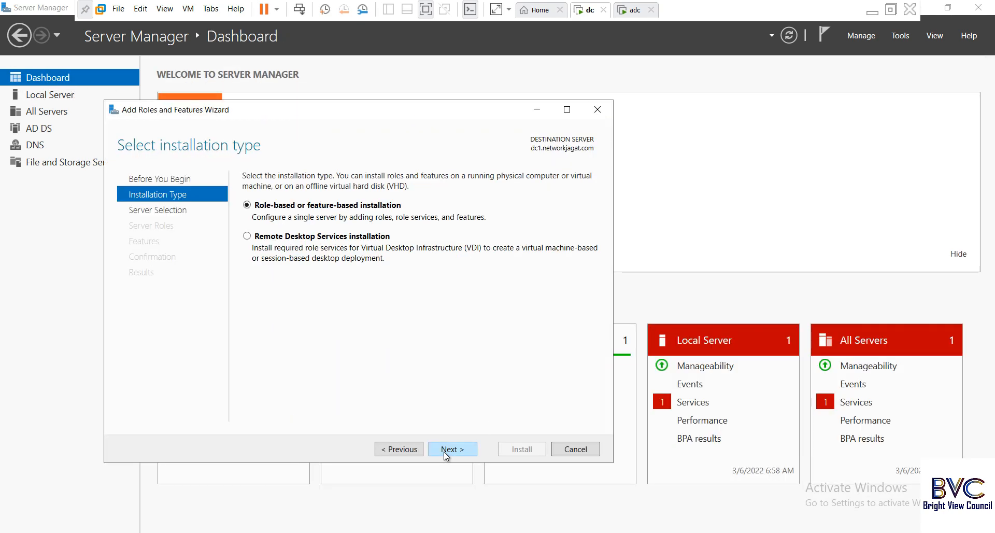
{"action": "left_click", "coordinate": [444, 450]}
{"action": "left_click", "coordinate": [444, 449]}
{"action": "left_click", "coordinate": [444, 450]}
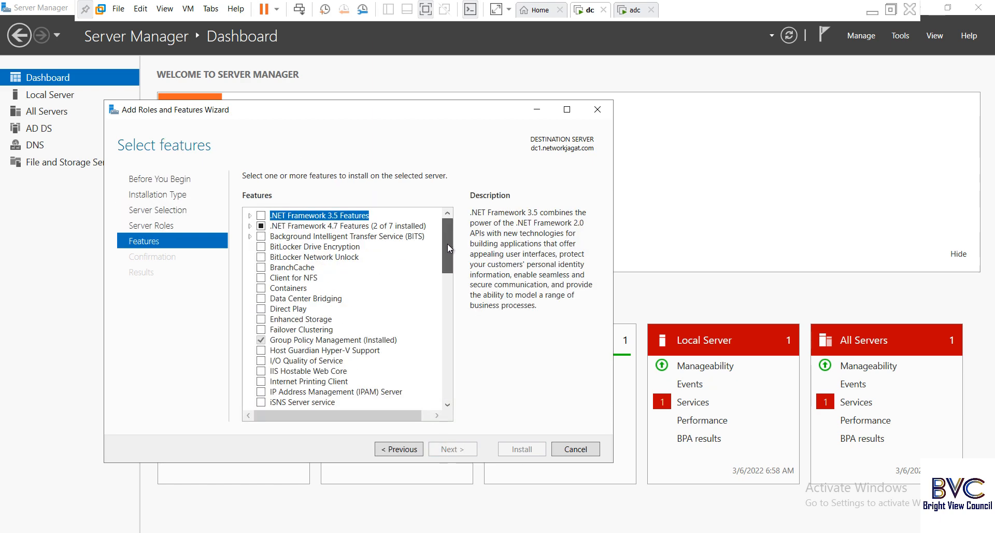
Select Windows Server Backup under Features and start its installation.
{"action": "left_click_drag", "start_coordinate": [448, 245], "coordinate": [436, 349]}
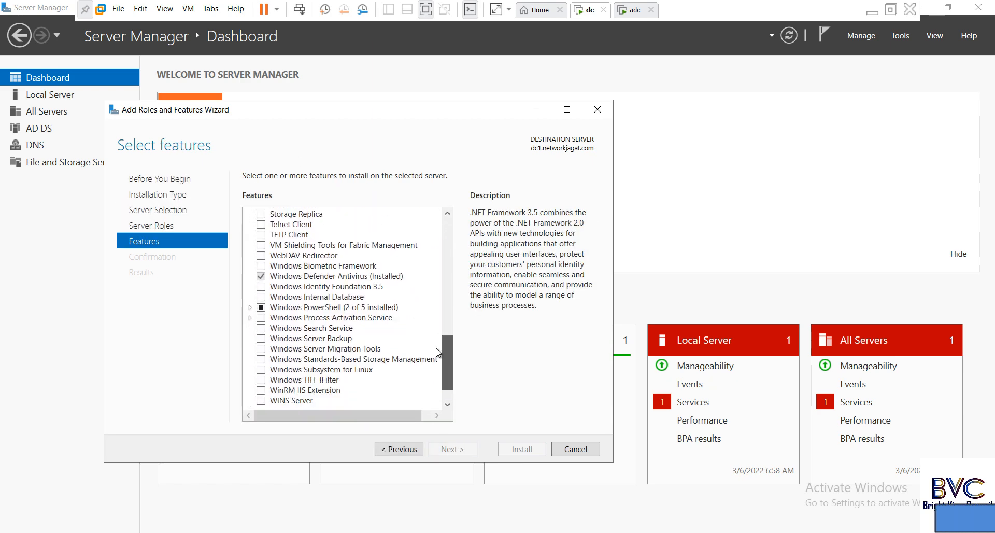
{"action": "left_click", "coordinate": [261, 338]}
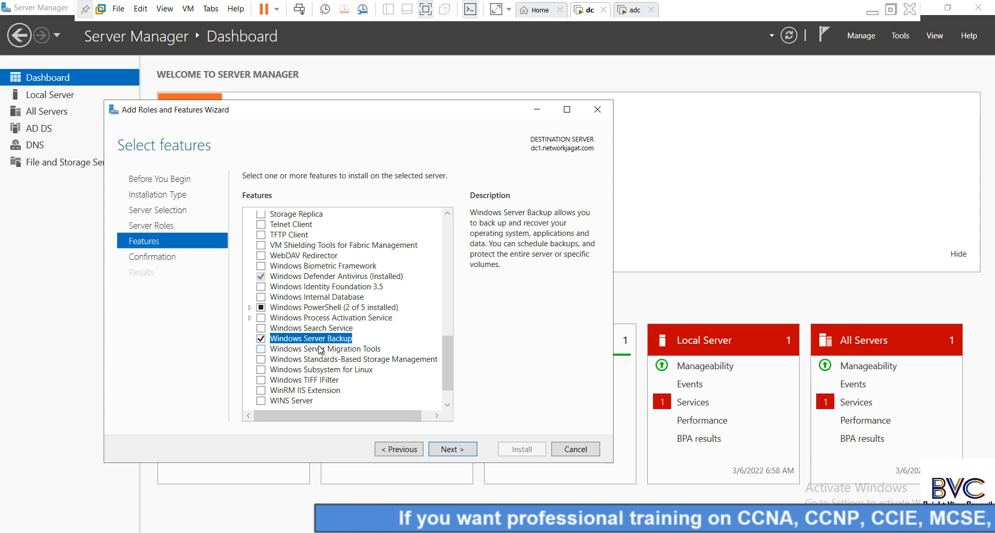
{"action": "left_click", "coordinate": [454, 449]}
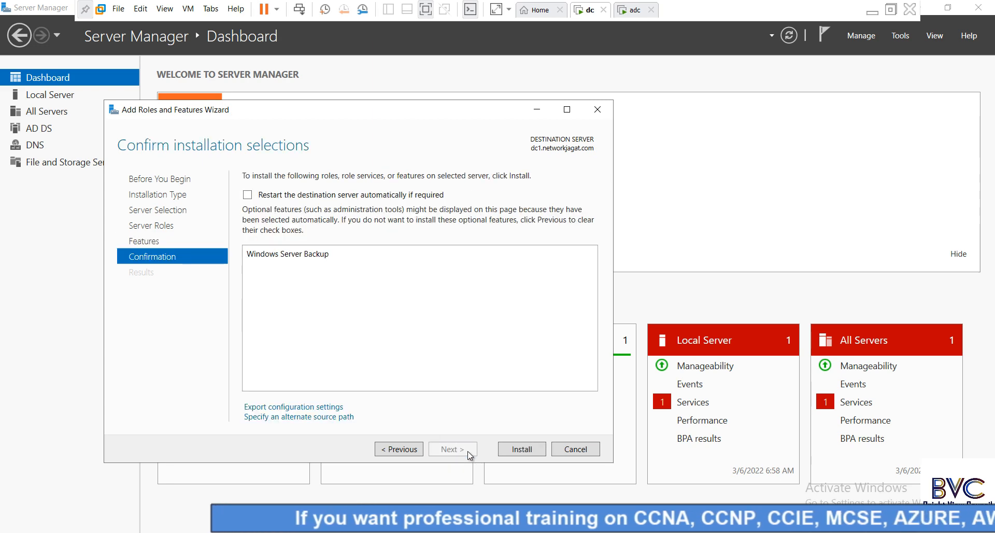
{"action": "left_click", "coordinate": [521, 449]}
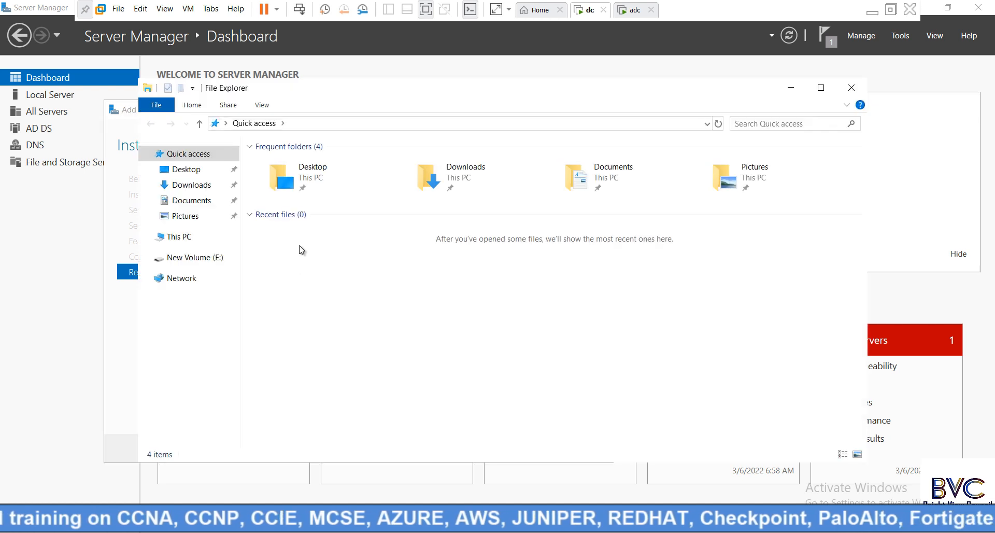
Check the drives on This PC while Windows Server Backup installs, then close the finished wizard.
{"action": "left_click", "coordinate": [168, 240]}
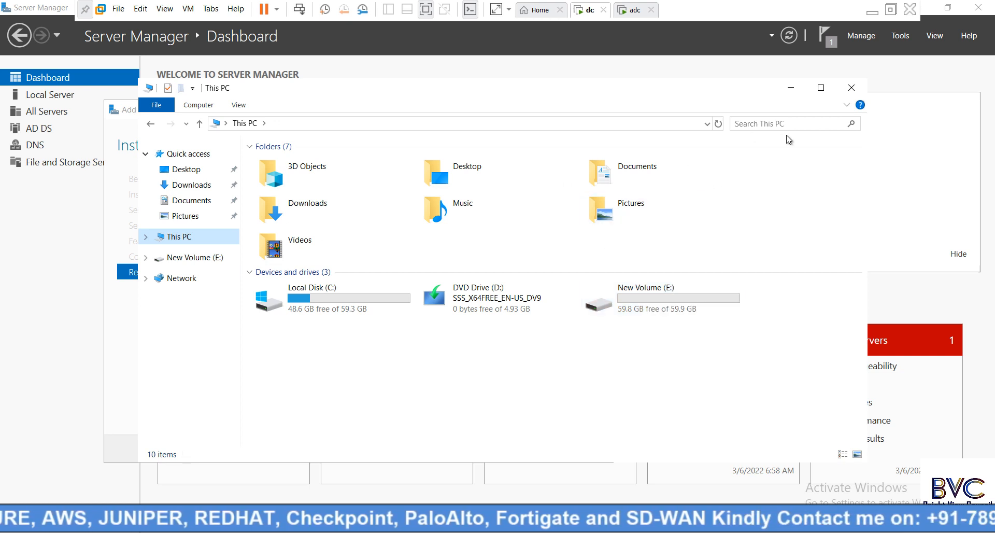
{"action": "left_click", "coordinate": [791, 93]}
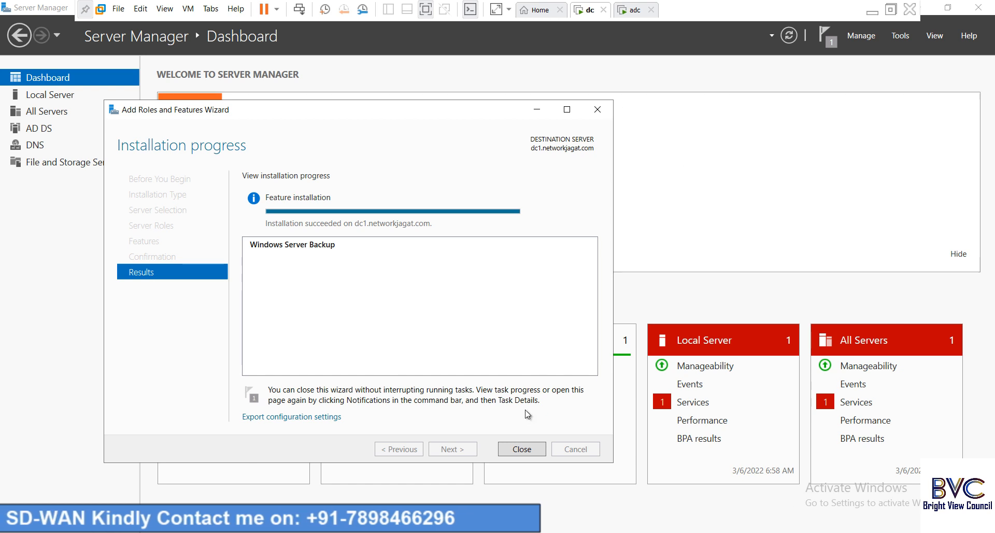
{"action": "left_click", "coordinate": [520, 448]}
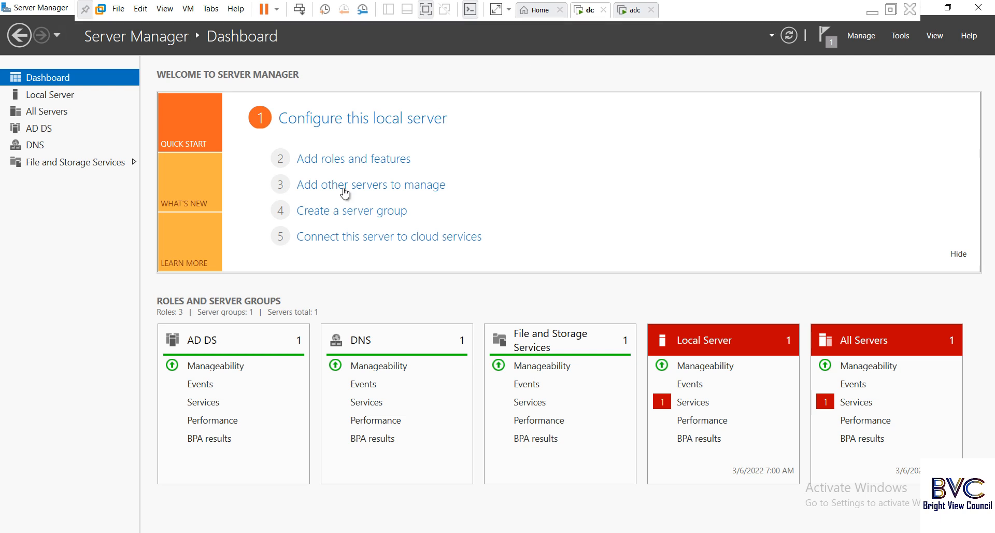
Launch an administrator Command Prompt via Run with cmd and reposition its window.
{"action": "right_click", "coordinate": [15, 532]}
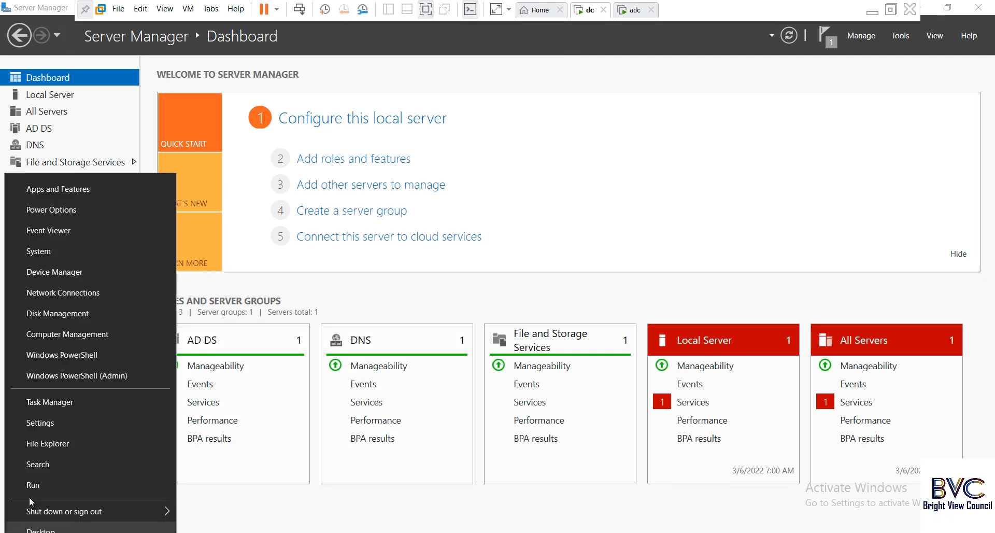
{"action": "left_click", "coordinate": [32, 484]}
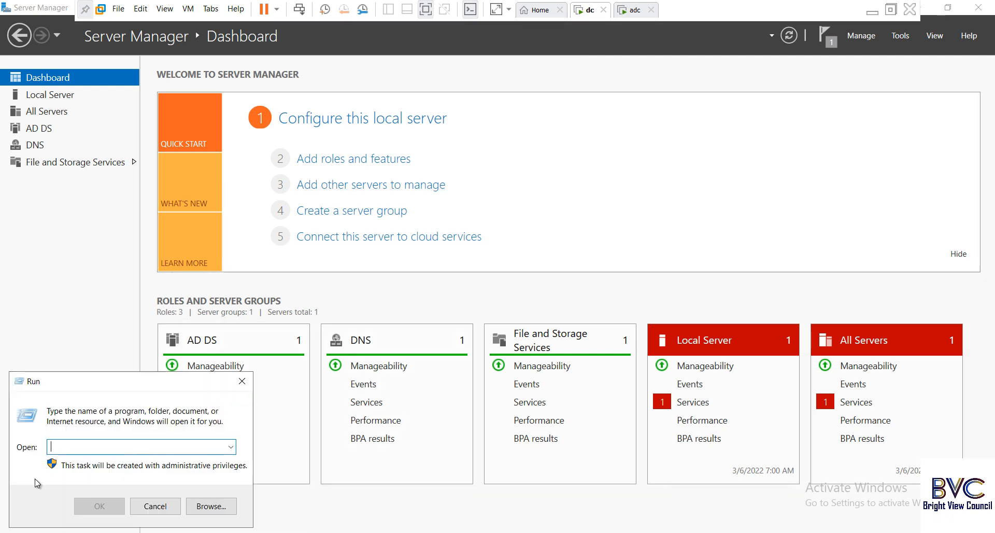
{"action": "type", "text": "cmd"}
{"action": "key", "text": "Return"}
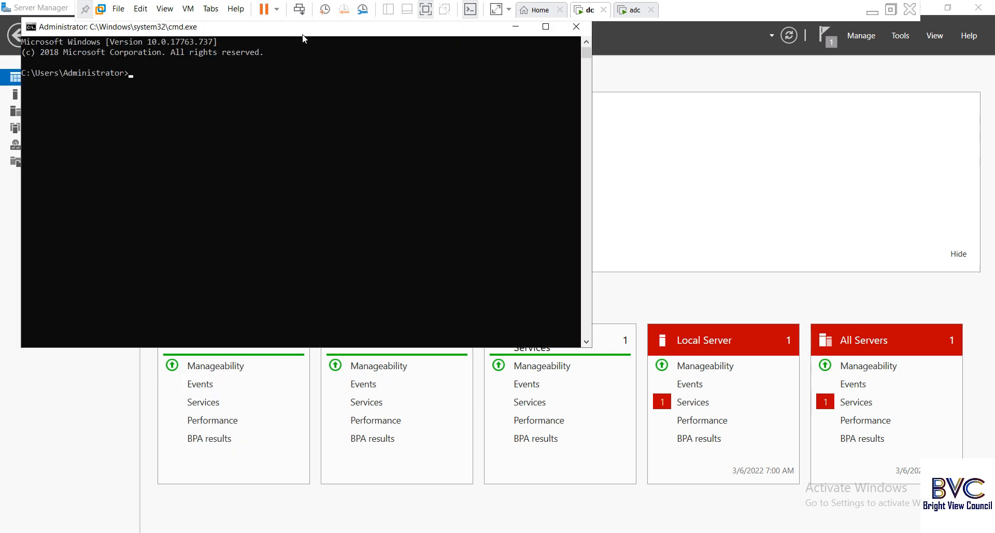
{"action": "left_click_drag", "start_coordinate": [358, 33], "coordinate": [416, 63]}
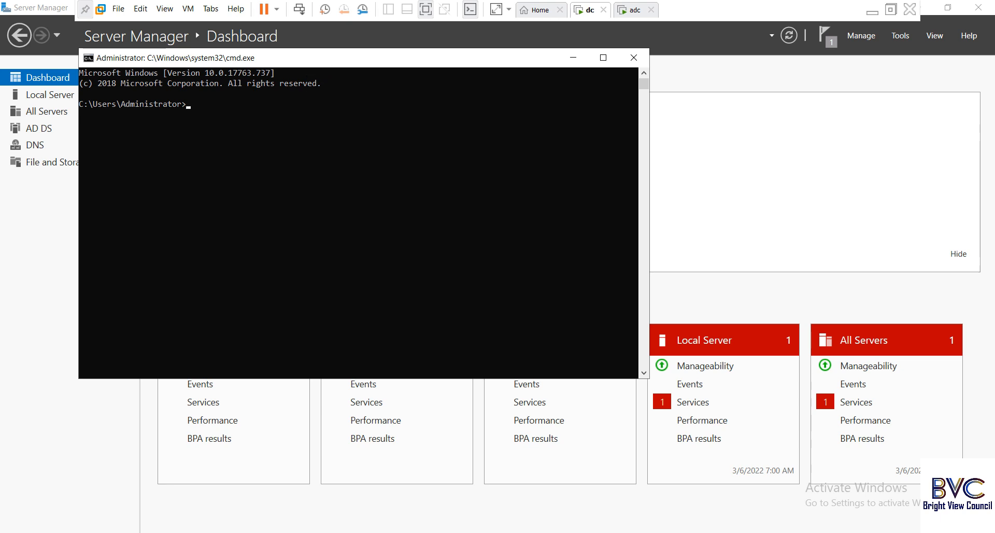
{"action": "left_click_drag", "start_coordinate": [326, 64], "coordinate": [399, 75]}
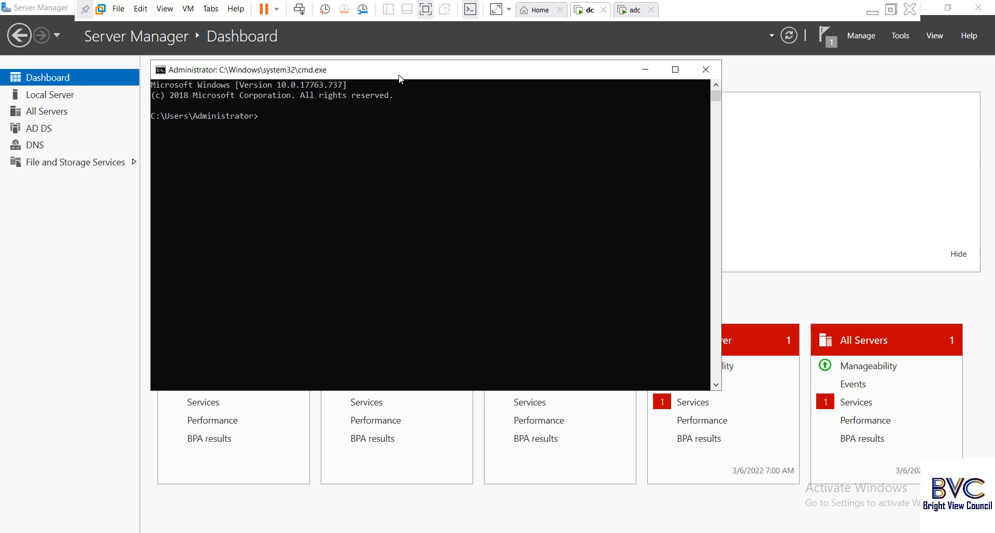
Run wbadmin to list its supported commands.
{"action": "type", "text": "wbadmin"}
{"action": "key", "text": "Return"}
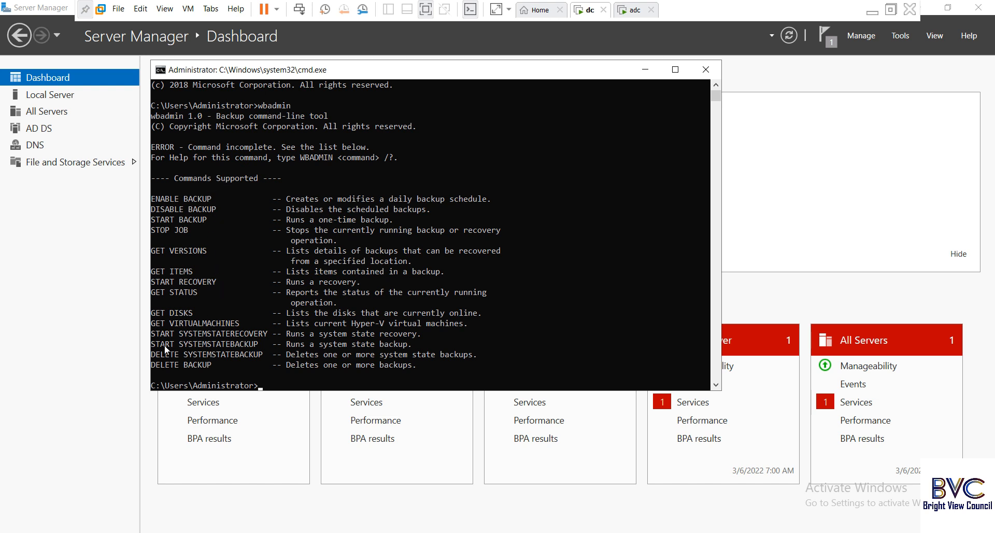
Run wbadmin START SYSTEMSTATEBACKUP using the command name copied from the help list.
{"action": "left_click_drag", "start_coordinate": [155, 342], "coordinate": [182, 343]}
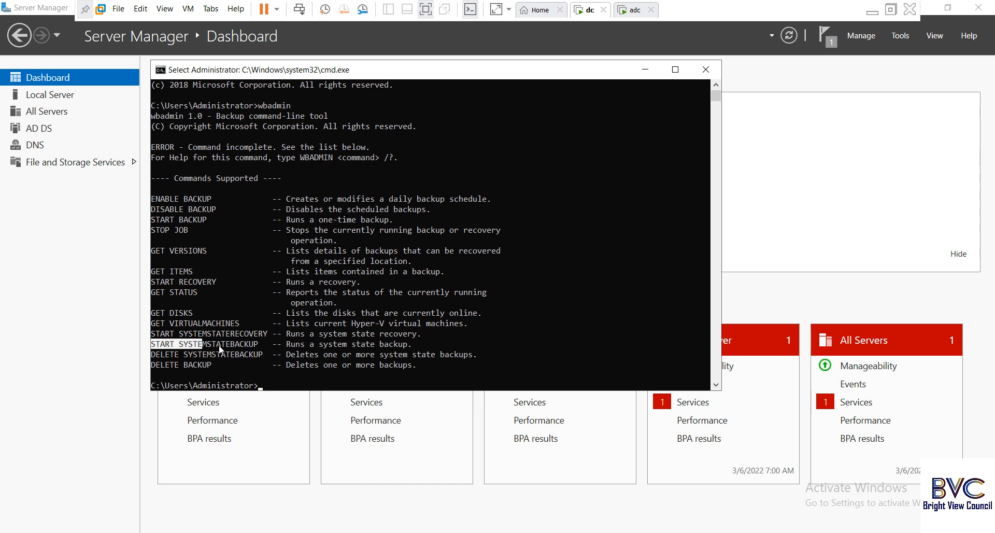
{"action": "left_click_drag", "start_coordinate": [254, 342], "coordinate": [255, 343]}
{"action": "key", "text": "Return"}
{"action": "key", "text": "Up"}
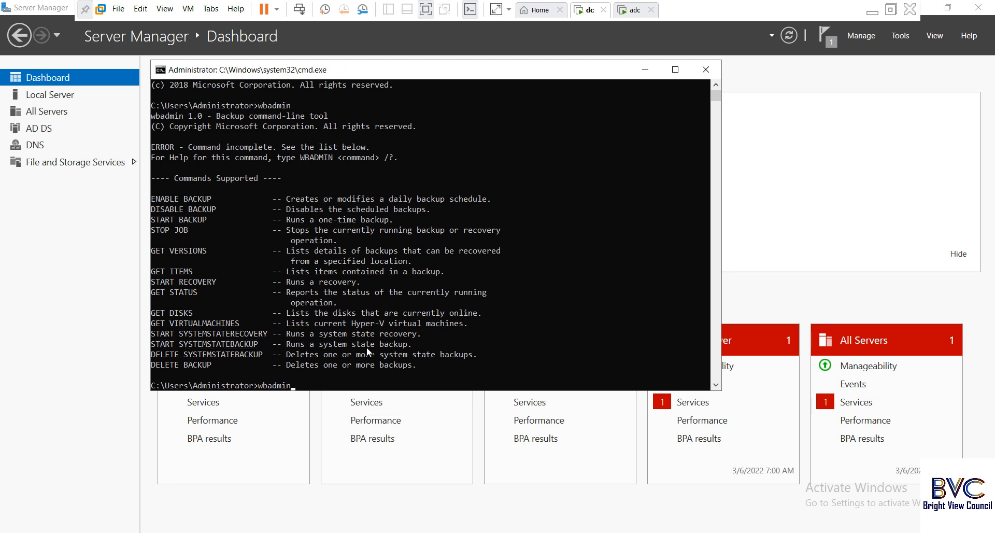
{"action": "left_click", "coordinate": [162, 344]}
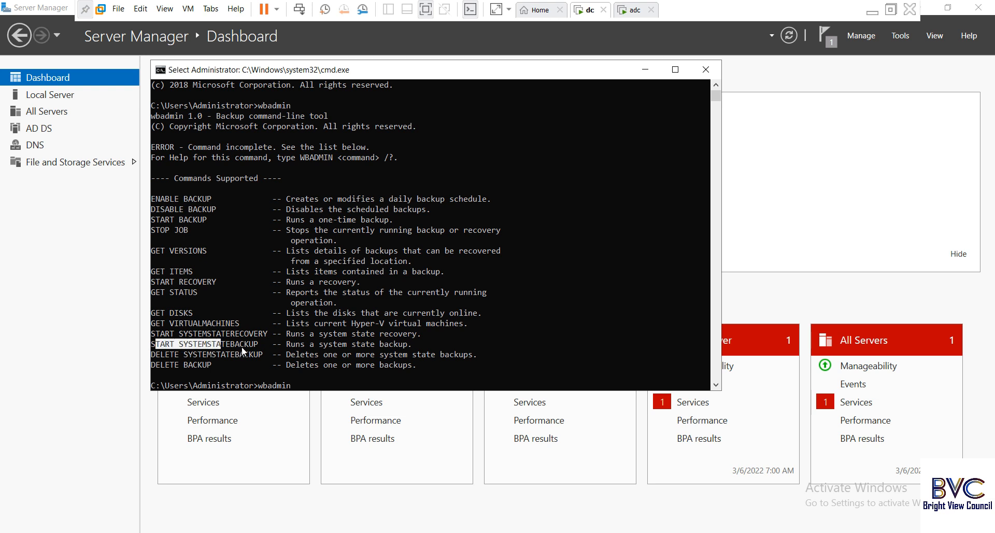
{"action": "left_click_drag", "start_coordinate": [241, 346], "coordinate": [259, 346]}
{"action": "left_click_drag", "start_coordinate": [152, 346], "coordinate": [258, 346]}
{"action": "key", "text": "super+c"}
{"action": "key", "text": "Return"}
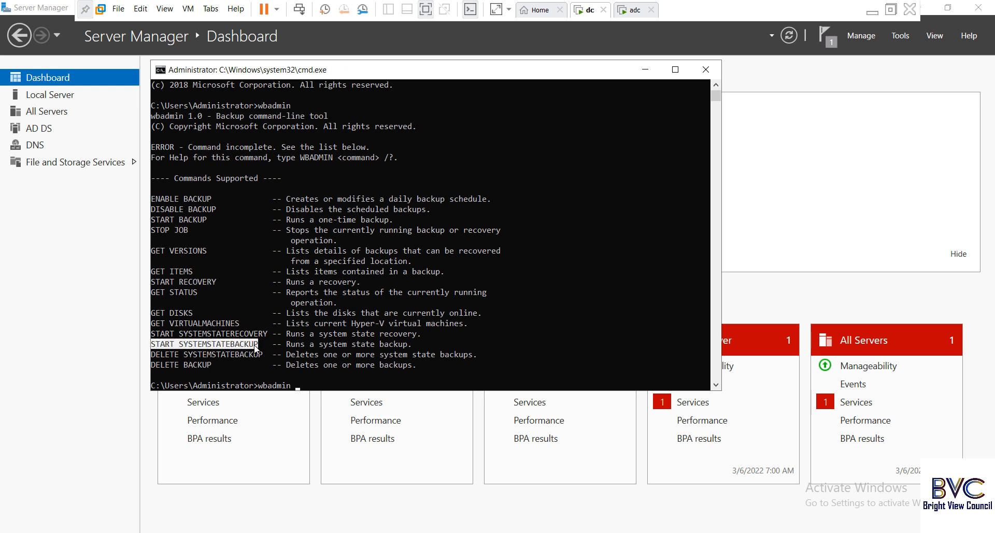
{"action": "right_click", "coordinate": [300, 375]}
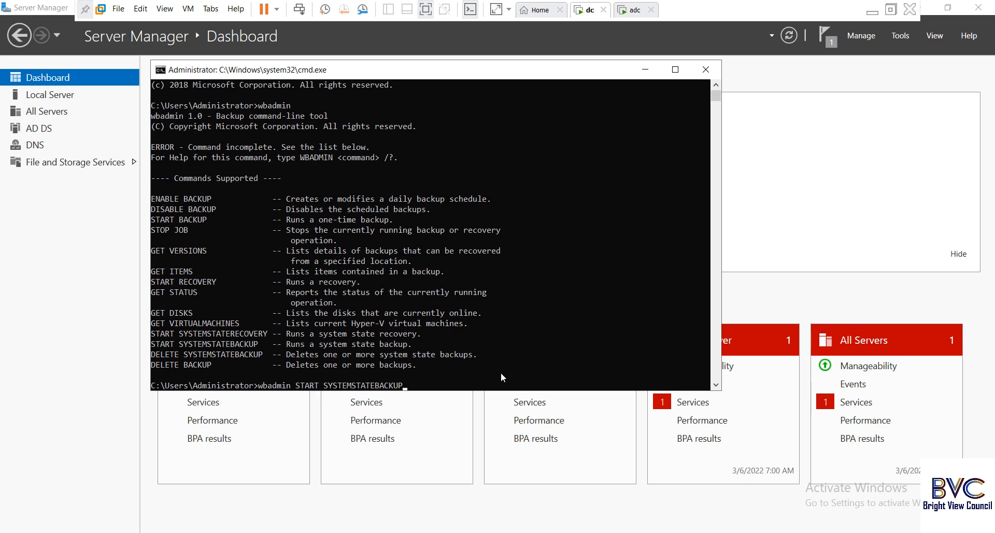
{"action": "key", "text": "Return"}
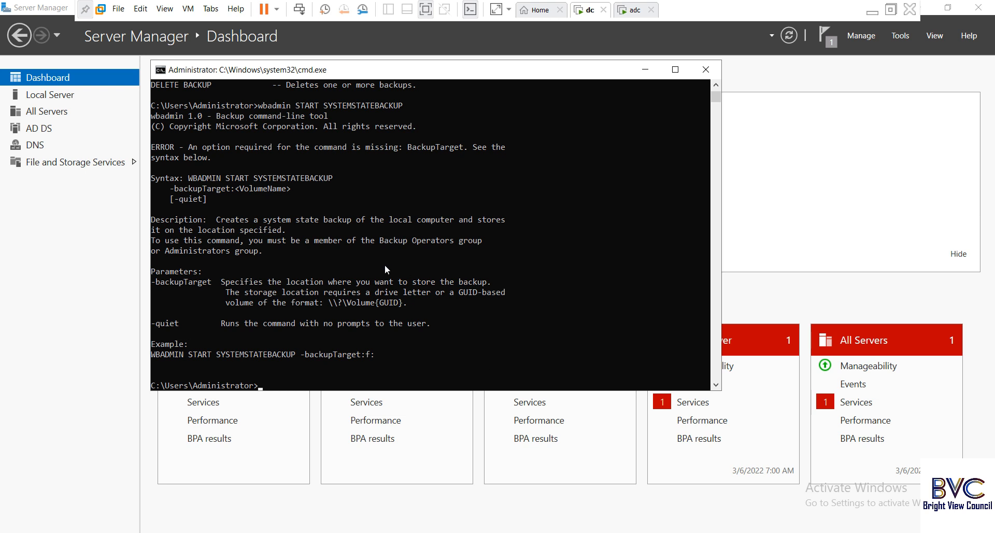
Copy the example 'WBADMIN START SYSTEMSTATEBACKUP -backupTarget:f:' line and paste it at the prompt.
{"action": "scroll", "coordinate": [355, 259], "scroll_direction": "up", "scroll_amount": 3}
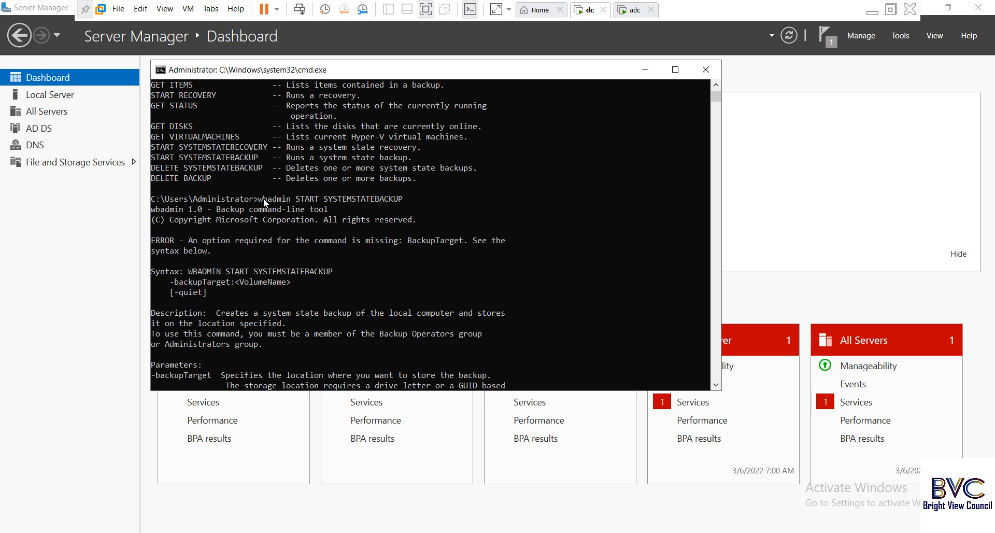
{"action": "left_click_drag", "start_coordinate": [259, 199], "coordinate": [324, 199]}
{"action": "left_click_drag", "start_coordinate": [391, 203], "coordinate": [400, 199]}
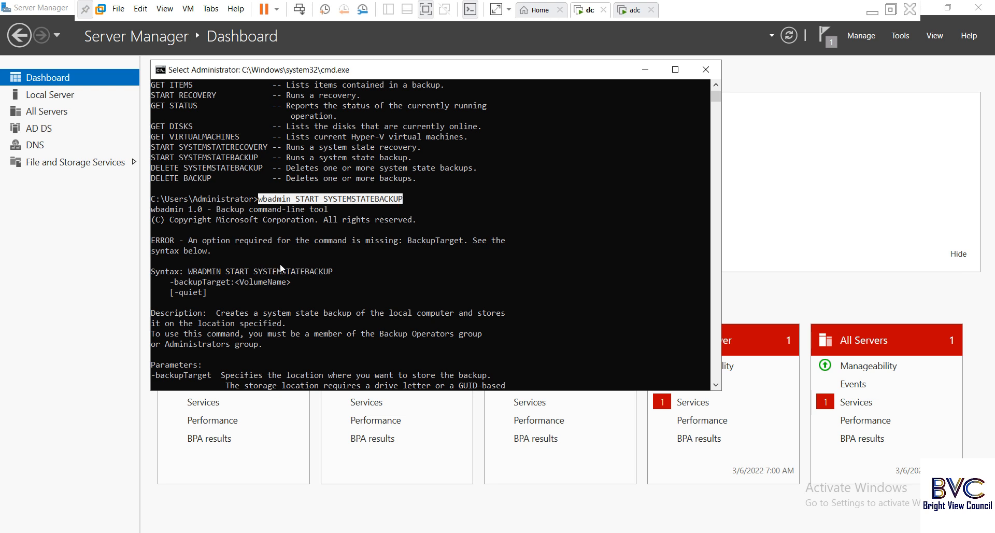
{"action": "left_click_drag", "start_coordinate": [154, 271], "coordinate": [303, 294]}
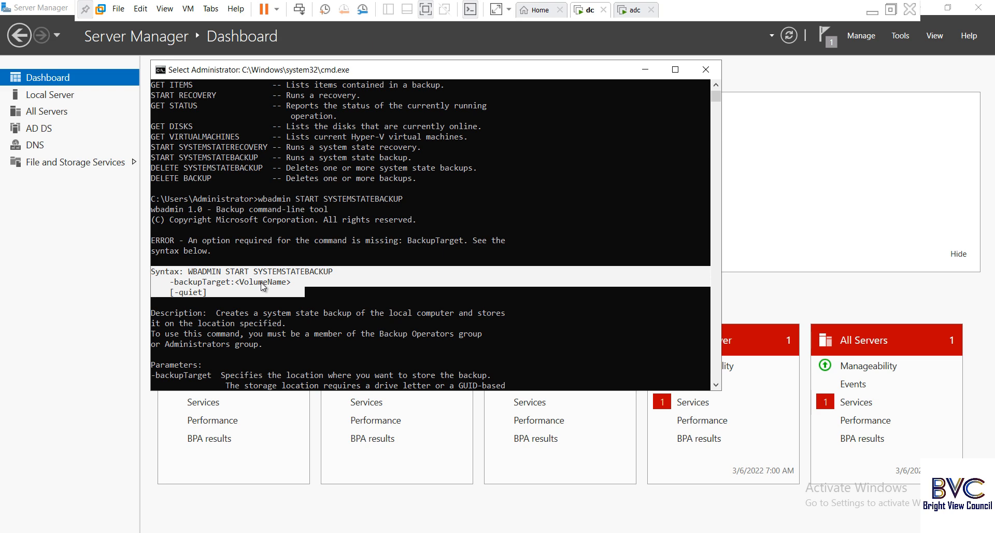
{"action": "scroll", "coordinate": [261, 283], "scroll_direction": "down", "scroll_amount": 4}
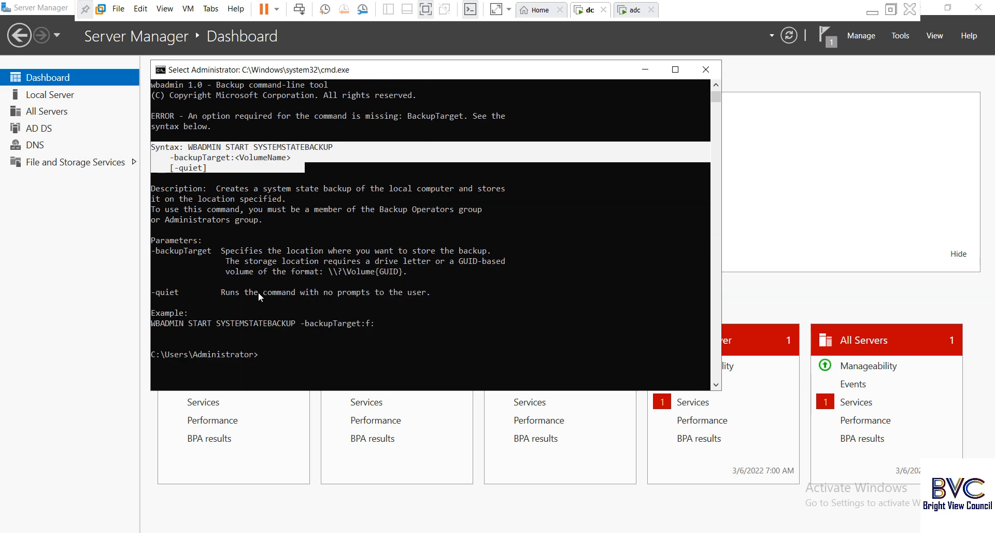
{"action": "left_click_drag", "start_coordinate": [151, 321], "coordinate": [307, 321]}
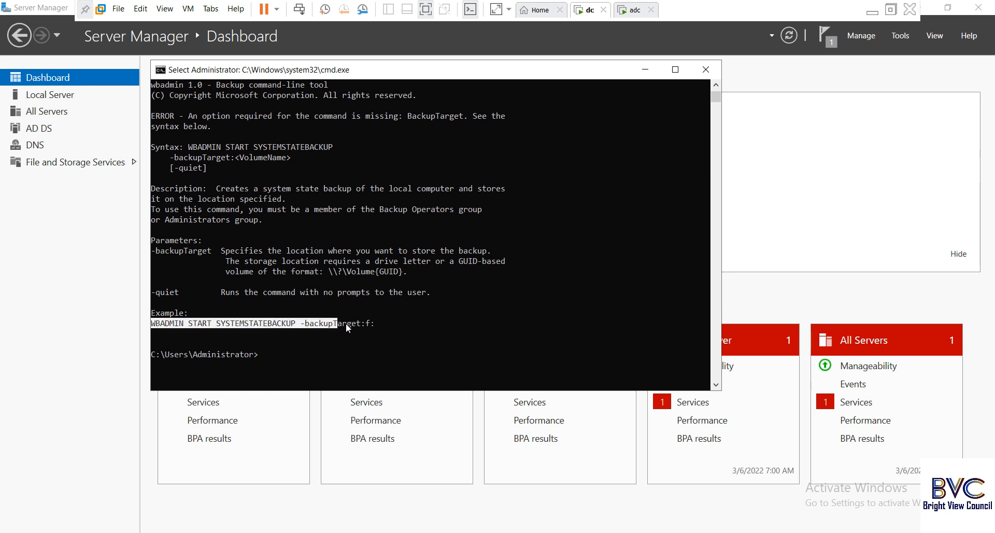
{"action": "left_click_drag", "start_coordinate": [374, 321], "coordinate": [375, 323]}
{"action": "key", "text": "super+c"}
{"action": "right_click", "coordinate": [325, 325]}
{"action": "right_click", "coordinate": [322, 347]}
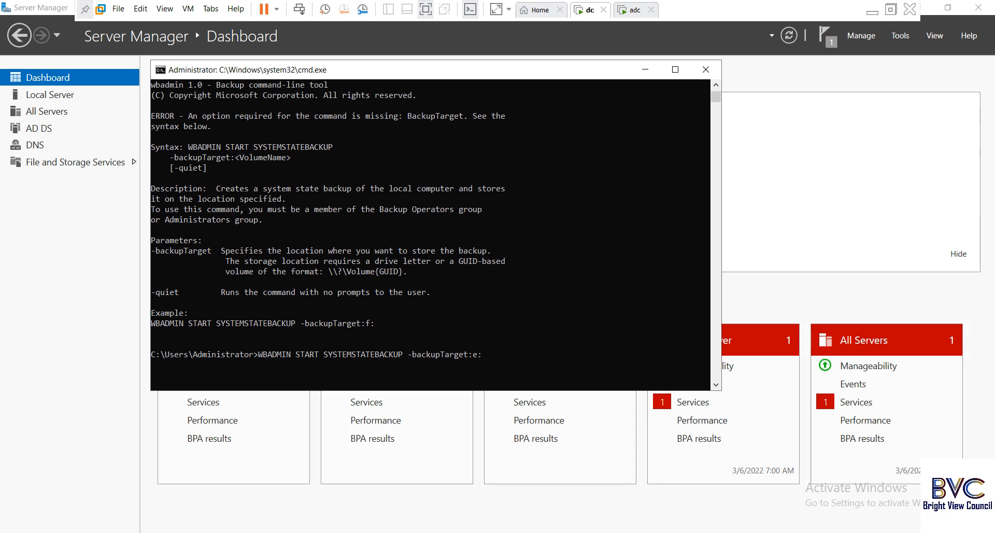
Confirm in File Explorer that New Volume (E:) is empty, then close it.
{"action": "left_click", "coordinate": [179, 507]}
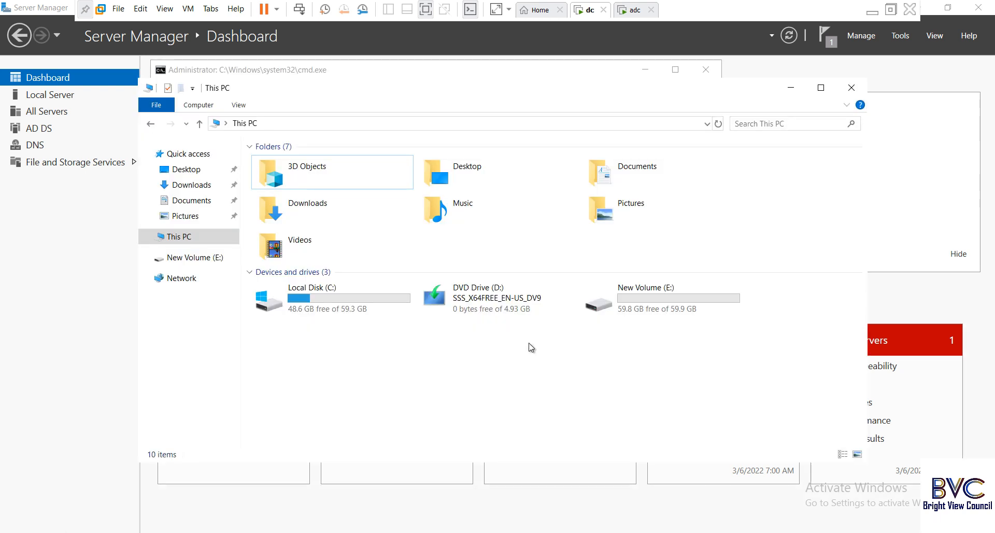
{"action": "double_click", "coordinate": [640, 290]}
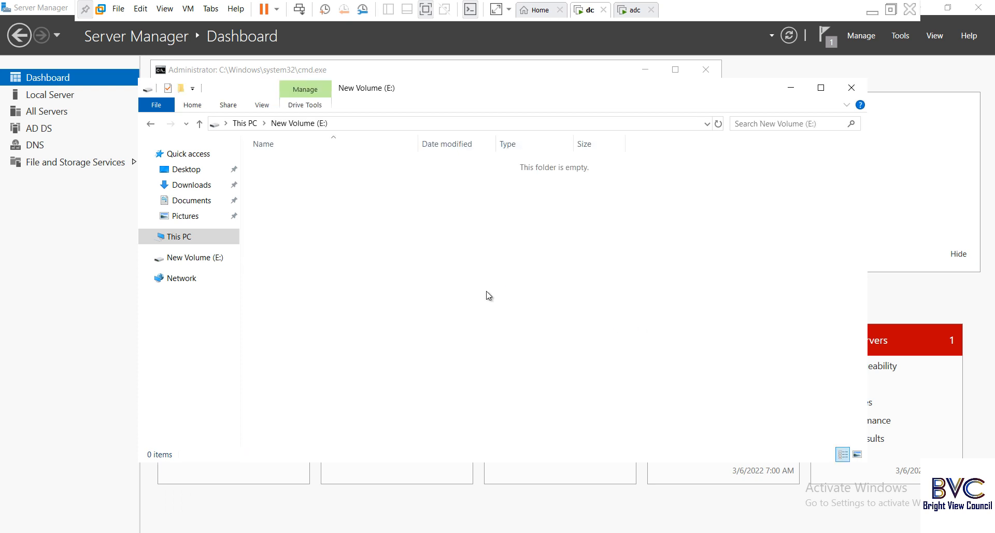
{"action": "left_click", "coordinate": [852, 87]}
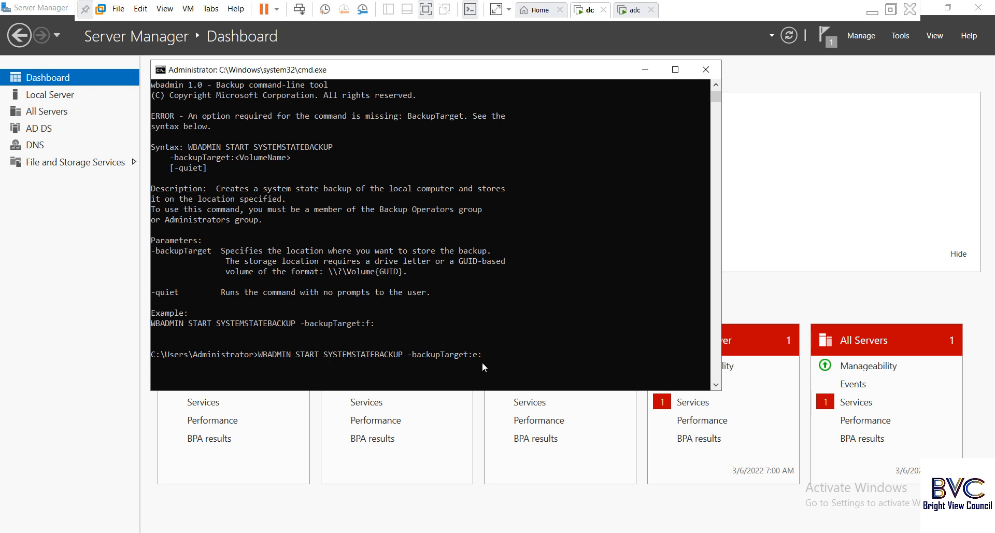
Run the system state backup to drive e: and answer y to begin.
{"action": "key", "text": "Return"}
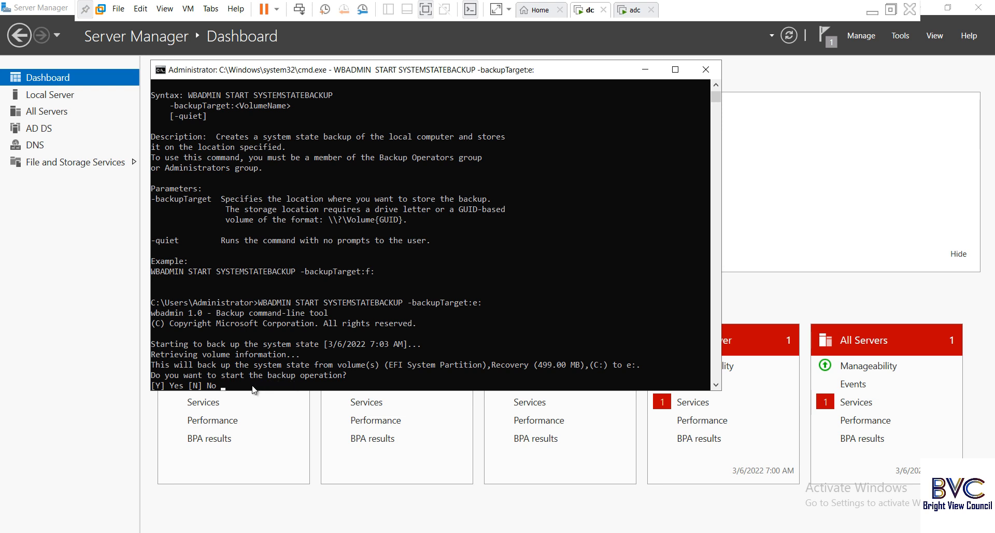
{"action": "type", "text": "y"}
{"action": "key", "text": "Return"}
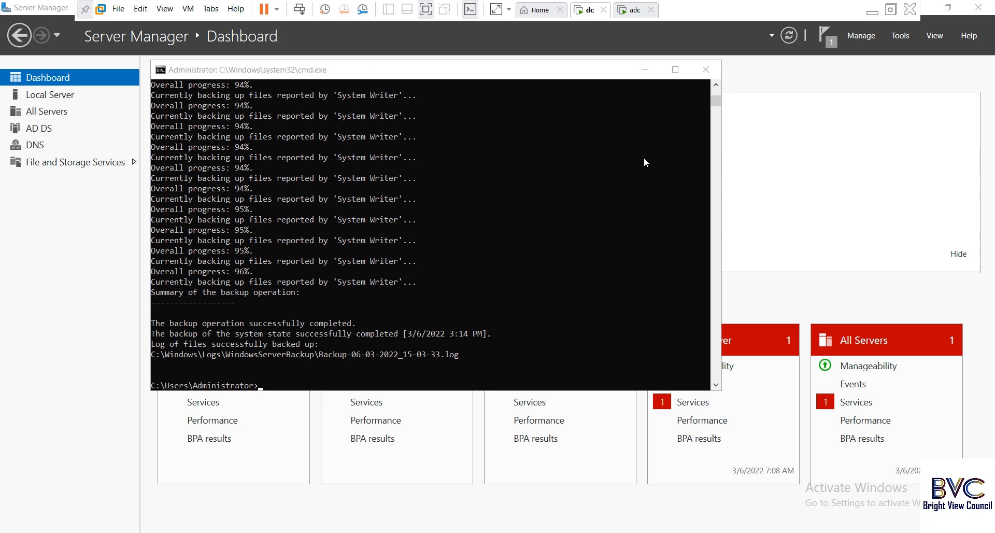
Minimize the console and reopen Active Directory Users and Computers from the Tools menu.
{"action": "left_click", "coordinate": [646, 72]}
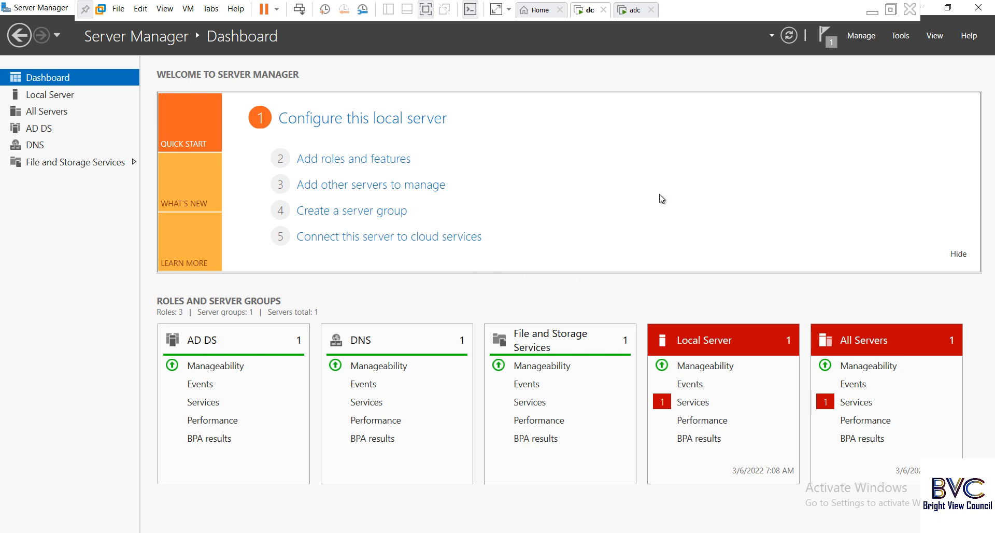
{"action": "left_click", "coordinate": [900, 36]}
{"action": "left_click", "coordinate": [871, 109]}
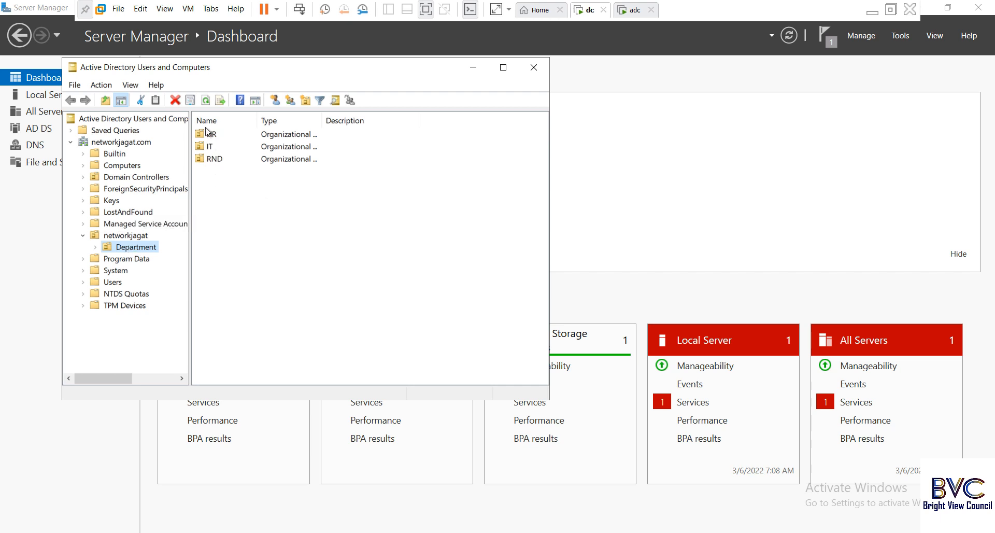
{"action": "right_click", "coordinate": [142, 246]}
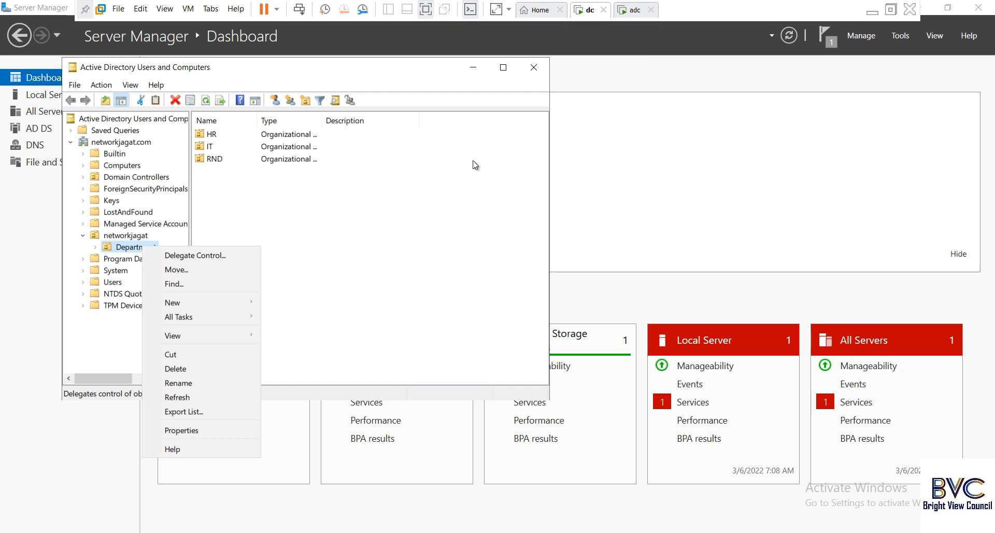
{"action": "left_click", "coordinate": [443, 183]}
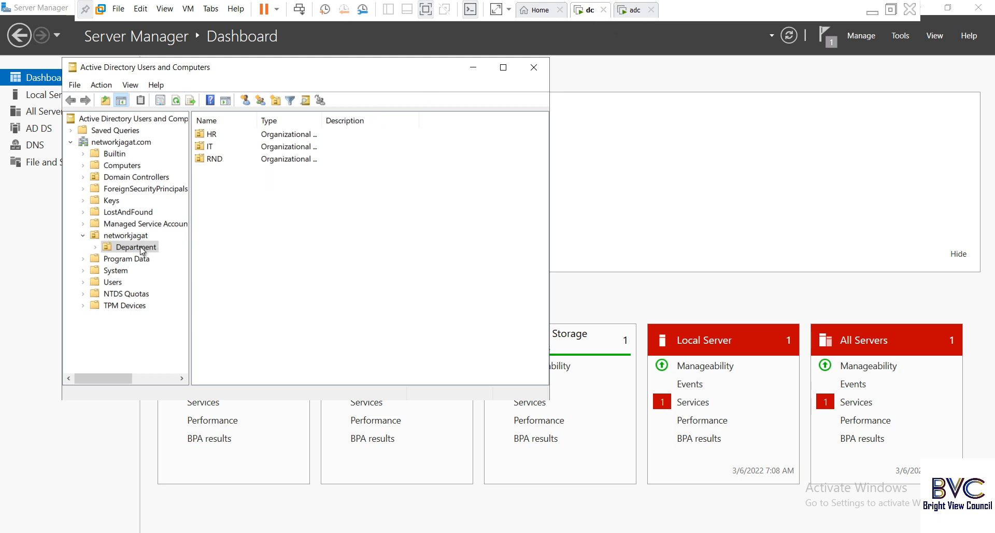
Give the RND user ram the telephone number 12345 in Properties.
{"action": "left_click", "coordinate": [214, 161]}
{"action": "double_click", "coordinate": [214, 161]}
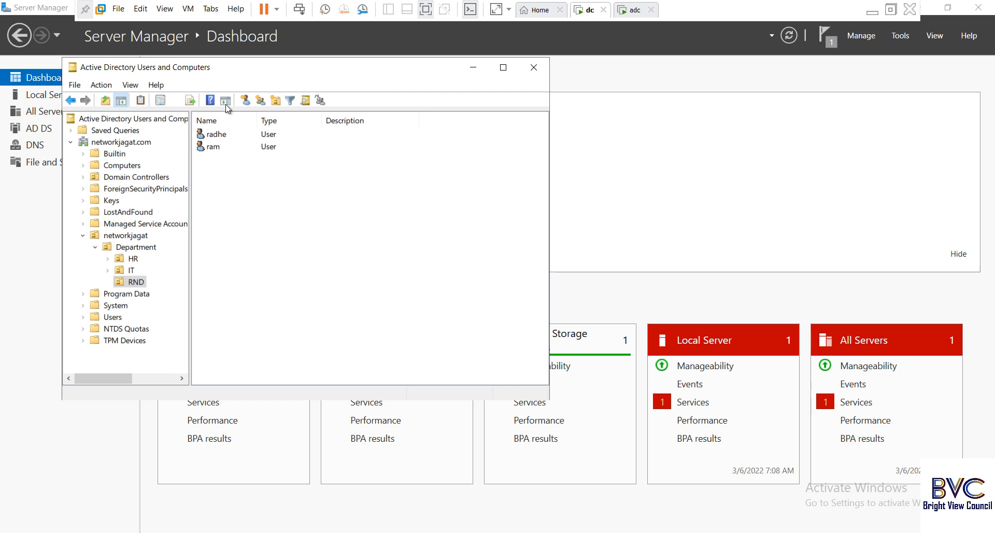
{"action": "left_click", "coordinate": [214, 147]}
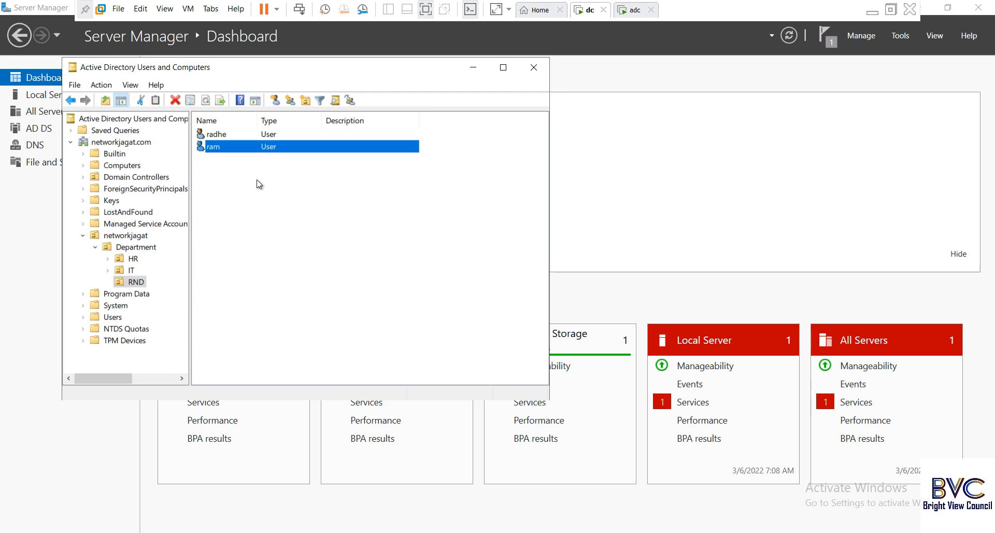
{"action": "right_click", "coordinate": [217, 148]}
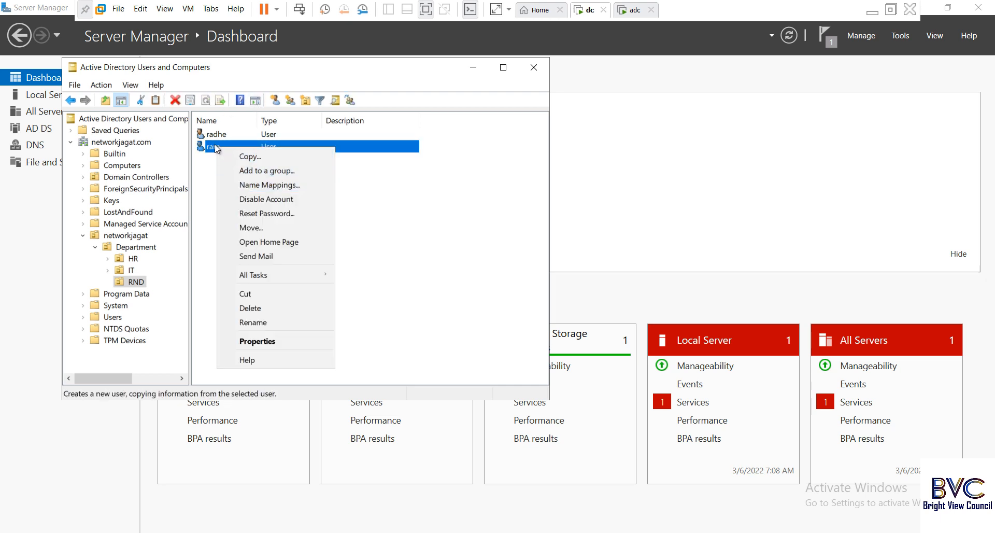
{"action": "left_click", "coordinate": [264, 342]}
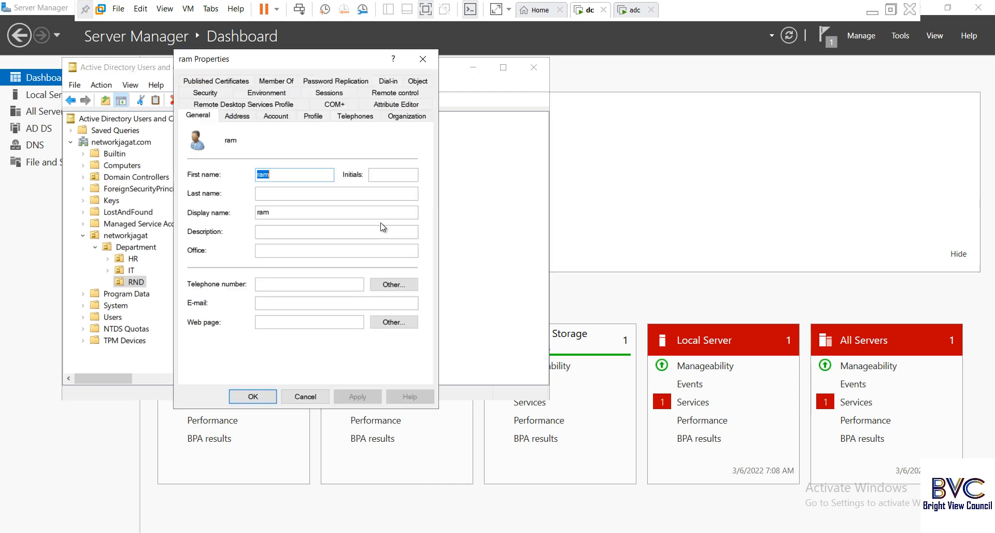
{"action": "left_click", "coordinate": [287, 282]}
{"action": "type", "text": "12345"}
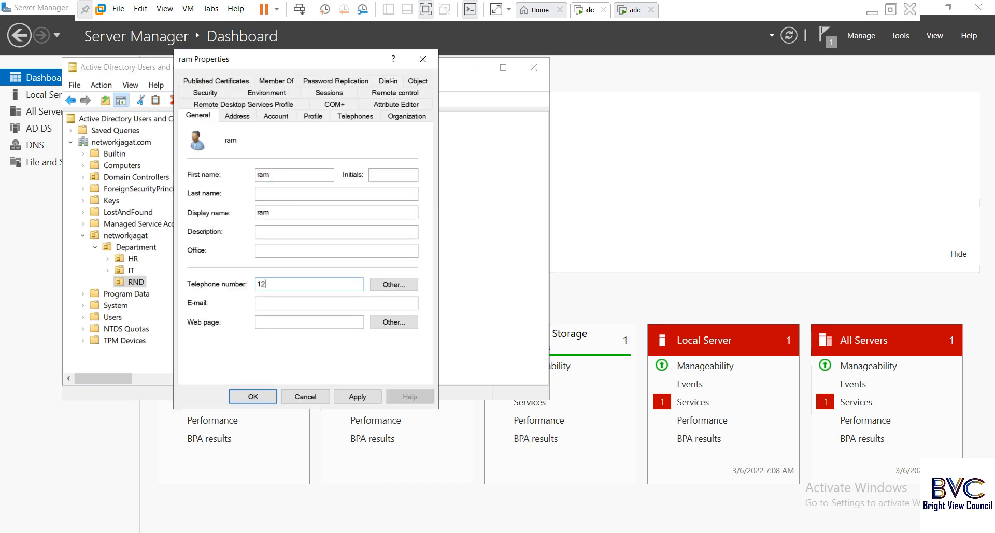
{"action": "left_click", "coordinate": [258, 395]}
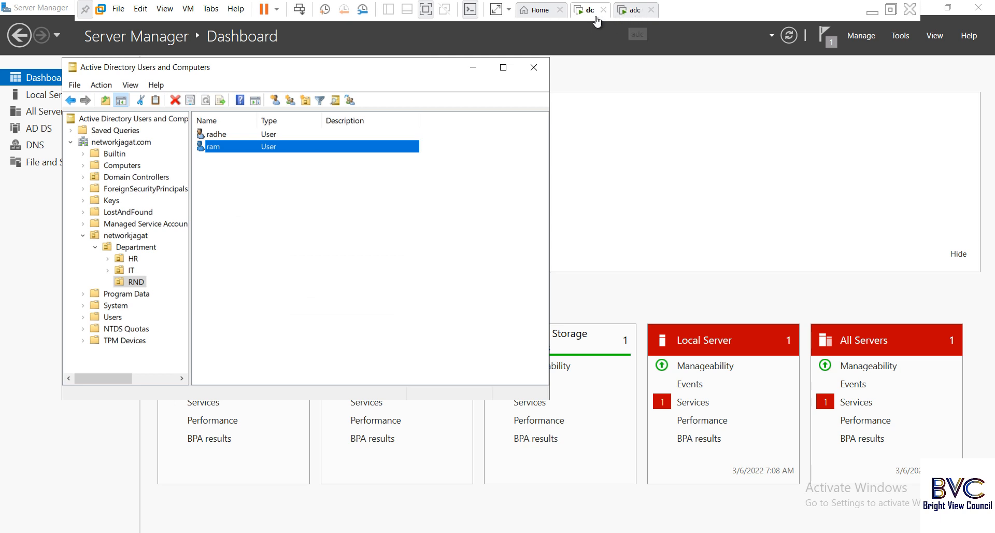
Unlock the adc VM, launch Active Directory Users and Computers, and switch between dc and adc.
{"action": "left_click", "coordinate": [636, 10]}
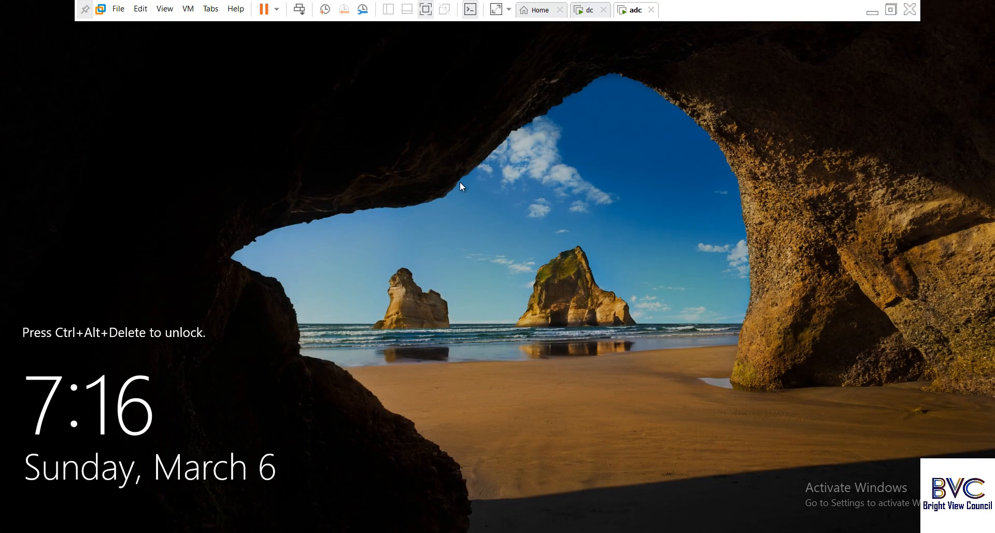
{"action": "left_click", "coordinate": [299, 9]}
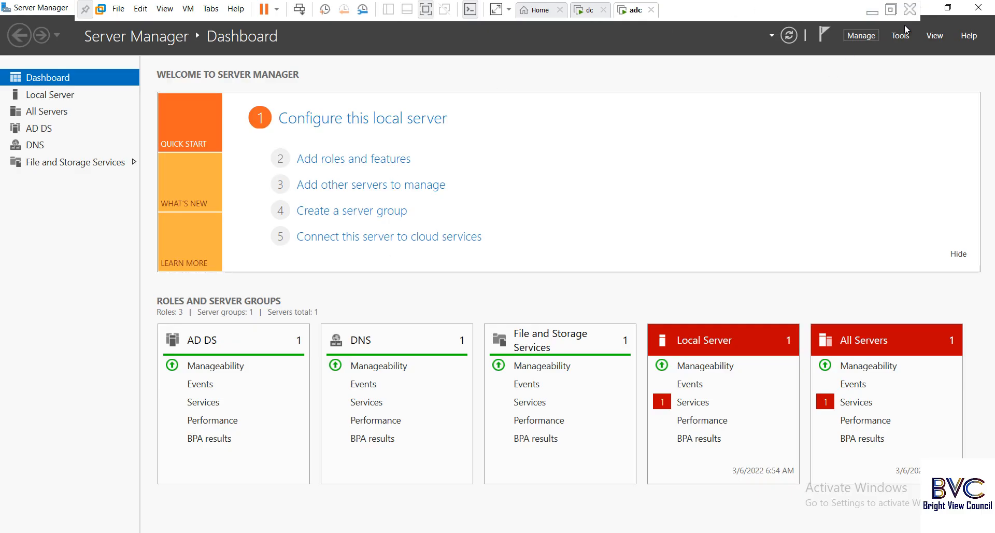
{"action": "left_click", "coordinate": [901, 36]}
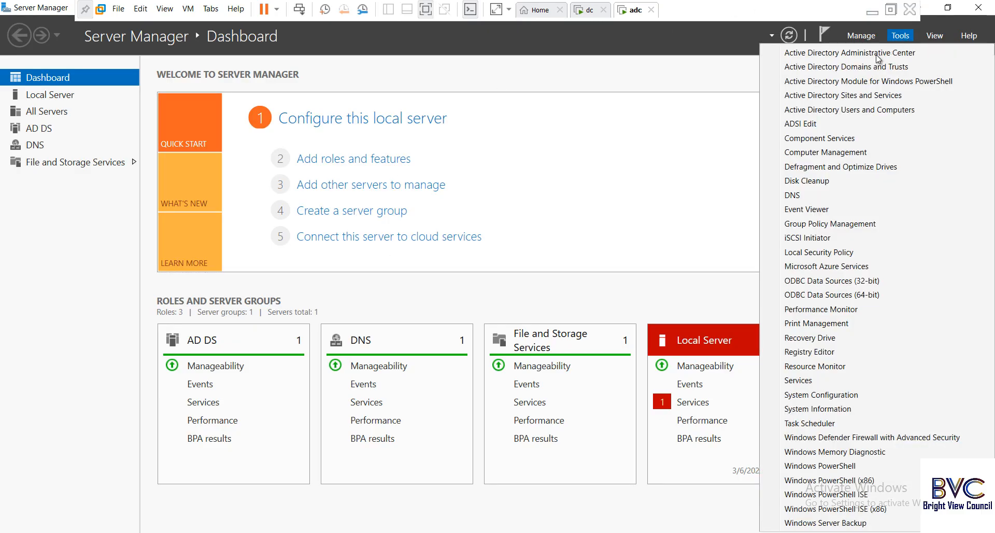
{"action": "left_click", "coordinate": [848, 110]}
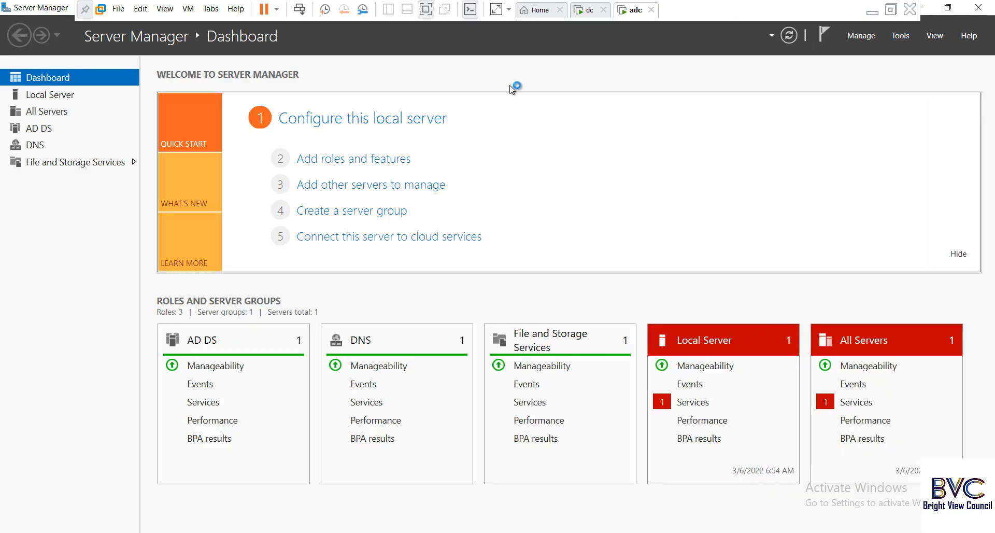
{"action": "left_click", "coordinate": [579, 18]}
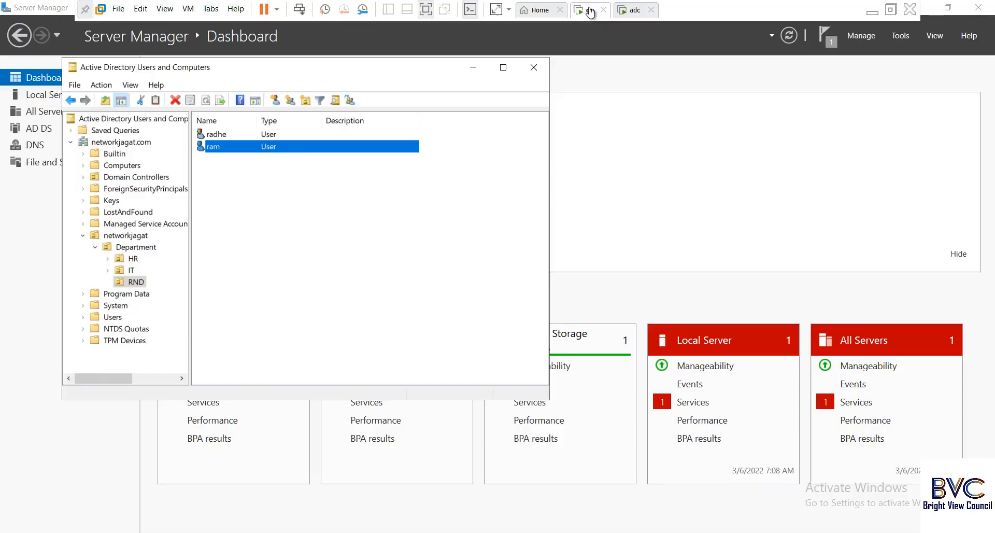
{"action": "left_click", "coordinate": [636, 10]}
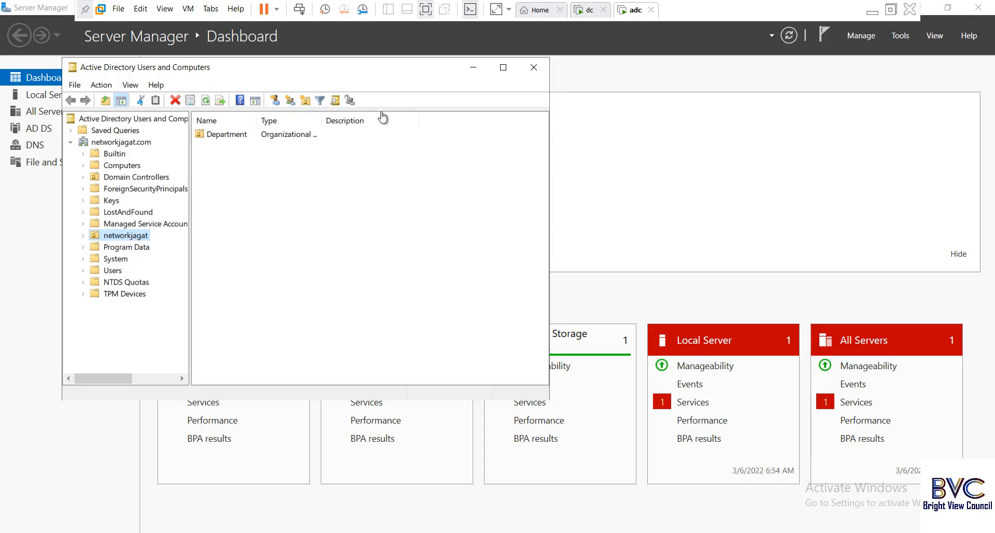
{"action": "double_click", "coordinate": [133, 239]}
{"action": "double_click", "coordinate": [135, 248]}
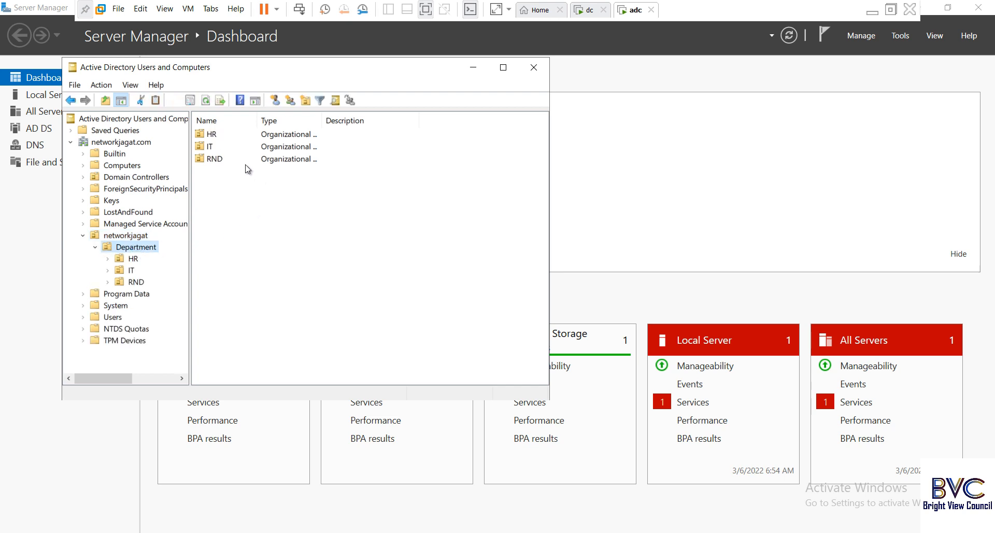
{"action": "double_click", "coordinate": [214, 158]}
{"action": "left_click", "coordinate": [210, 147]}
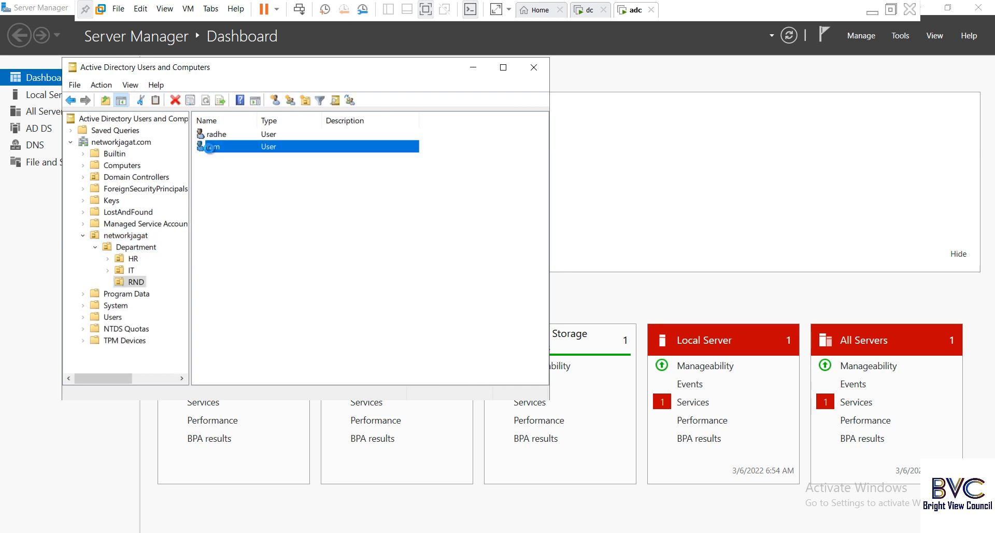
{"action": "right_click", "coordinate": [210, 147]}
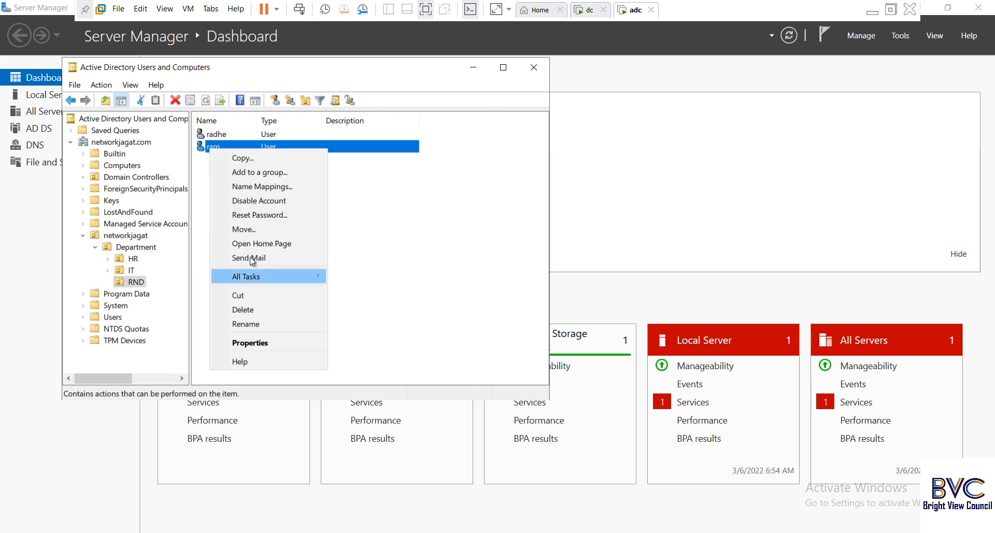
{"action": "left_click", "coordinate": [244, 343]}
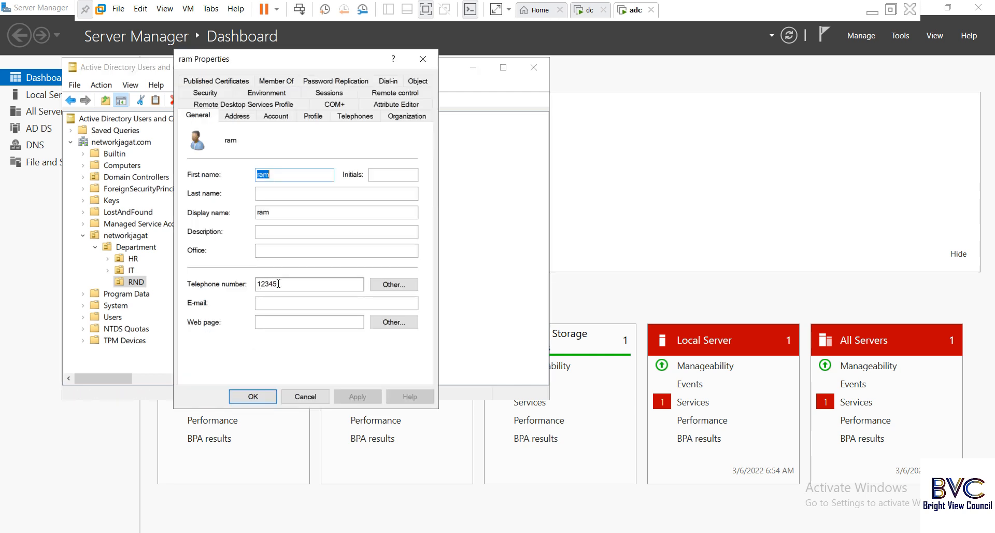
{"action": "left_click", "coordinate": [303, 396]}
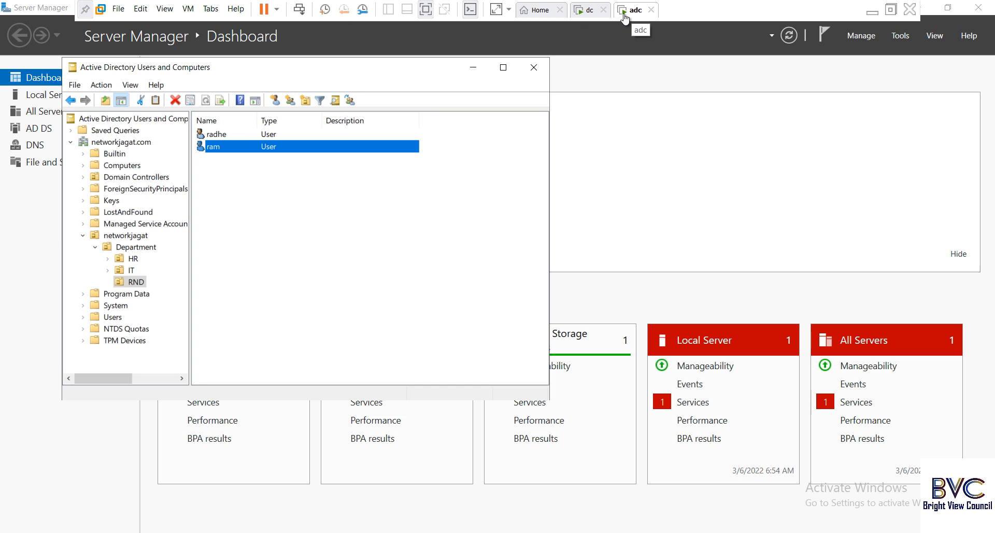
View the Department OU's Object tab showing accidental-deletion protection, then close Properties unchanged.
{"action": "right_click", "coordinate": [136, 252]}
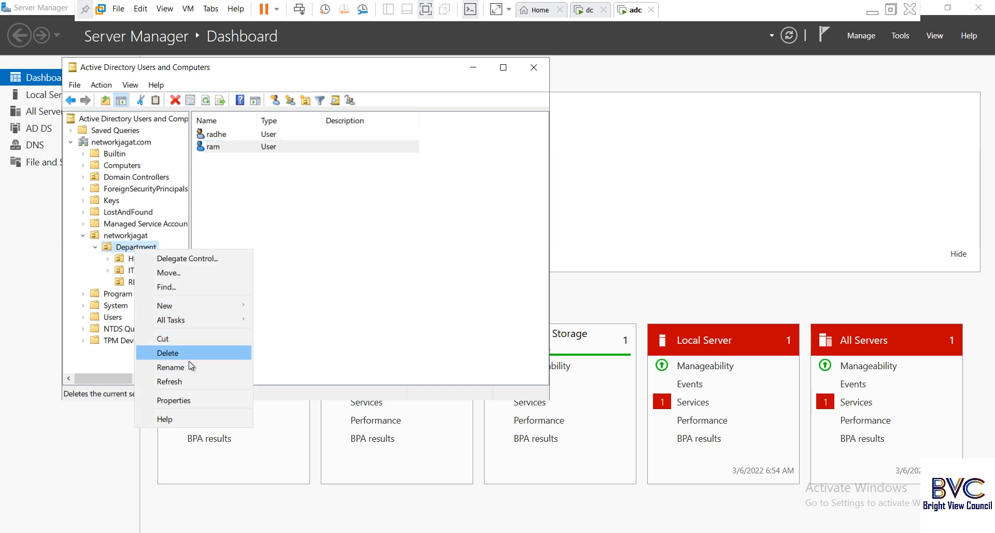
{"action": "left_click", "coordinate": [190, 400]}
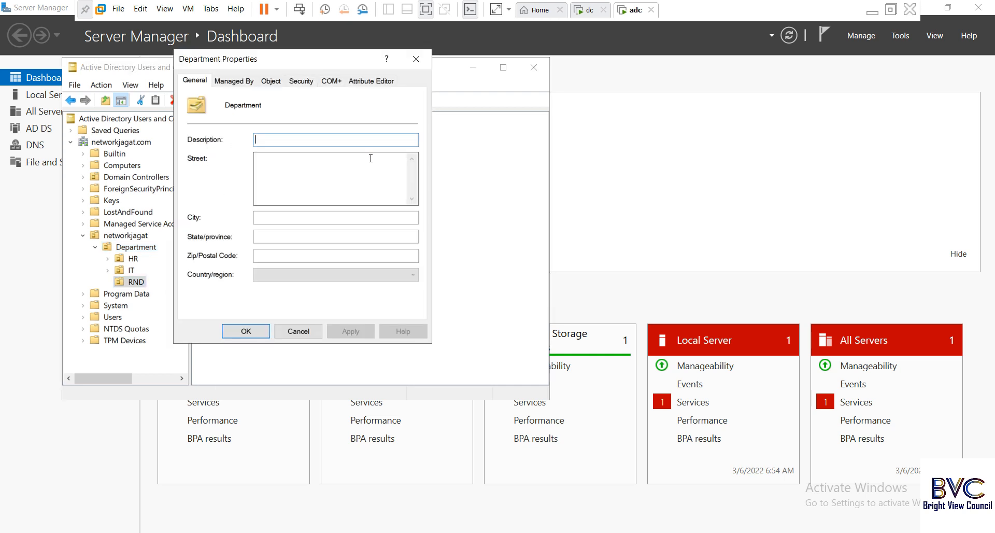
{"action": "left_click", "coordinate": [272, 81]}
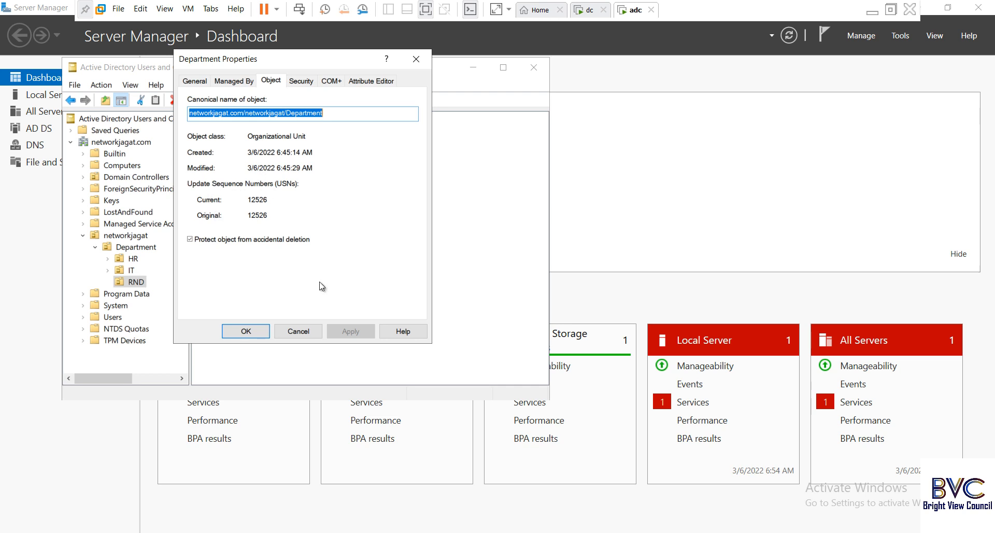
{"action": "left_click", "coordinate": [298, 331]}
On the dc VM, try deleting the Department OU and dismiss the insufficient-privileges error.
{"action": "left_click", "coordinate": [589, 10]}
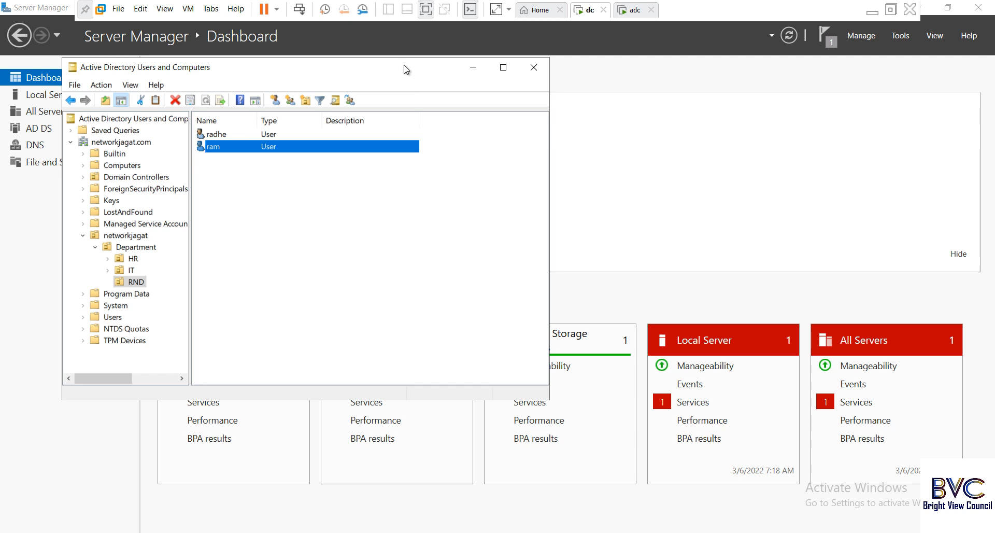
{"action": "left_click_drag", "start_coordinate": [441, 65], "coordinate": [605, 91]}
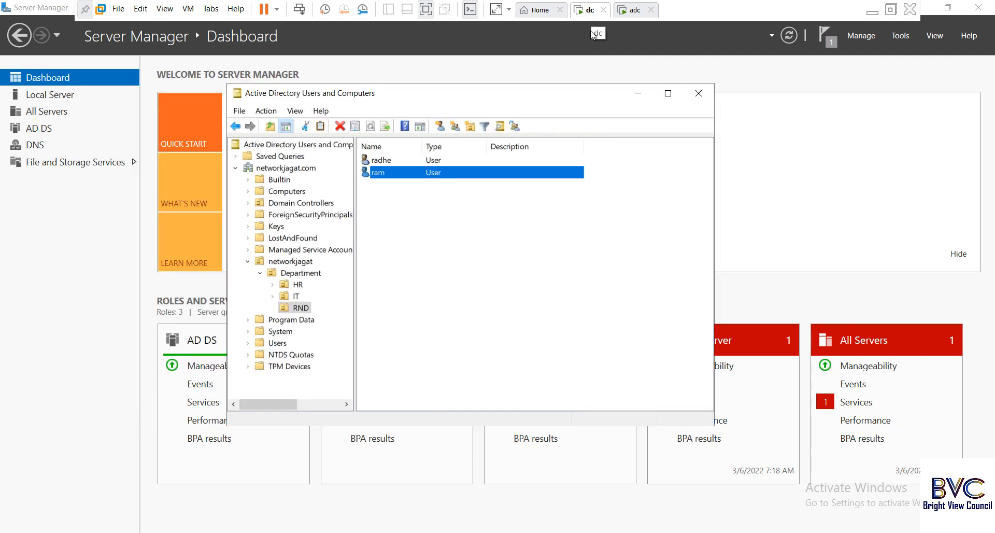
{"action": "right_click", "coordinate": [298, 274]}
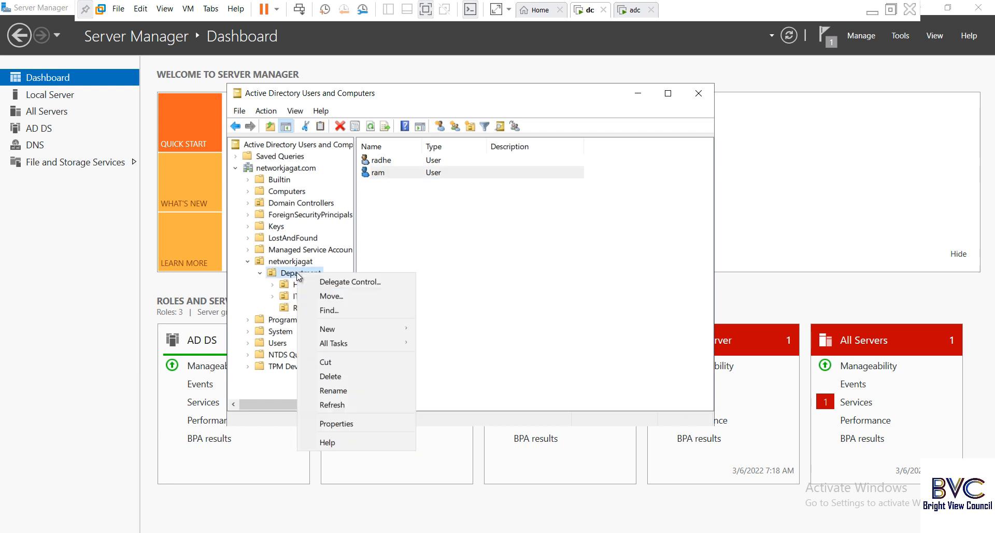
{"action": "left_click", "coordinate": [345, 382]}
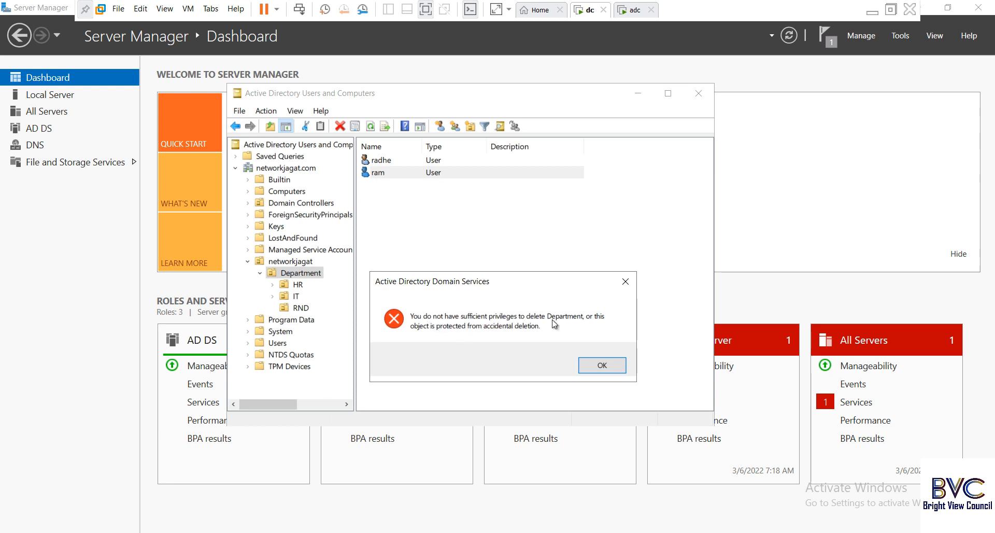
{"action": "left_click", "coordinate": [601, 367]}
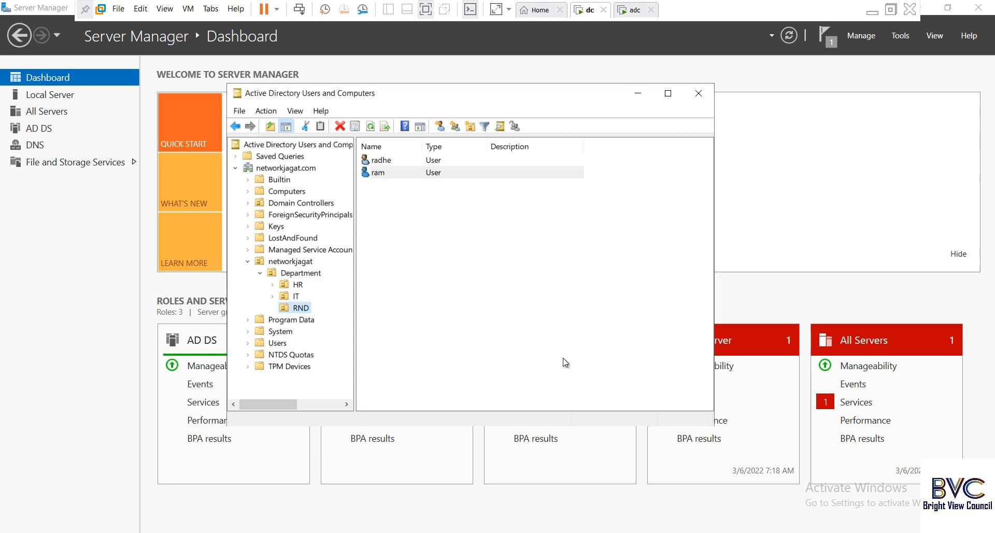
Clear 'Protect object from accidental deletion' on the RND OU's Object tab and save.
{"action": "right_click", "coordinate": [302, 309]}
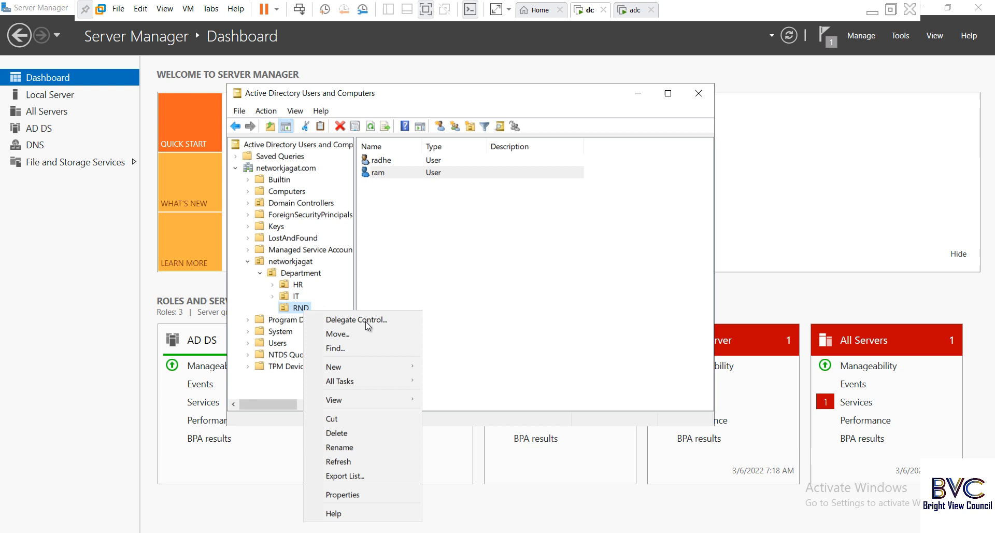
{"action": "left_click", "coordinate": [342, 494]}
{"action": "left_click", "coordinate": [234, 81]}
{"action": "left_click", "coordinate": [270, 82]}
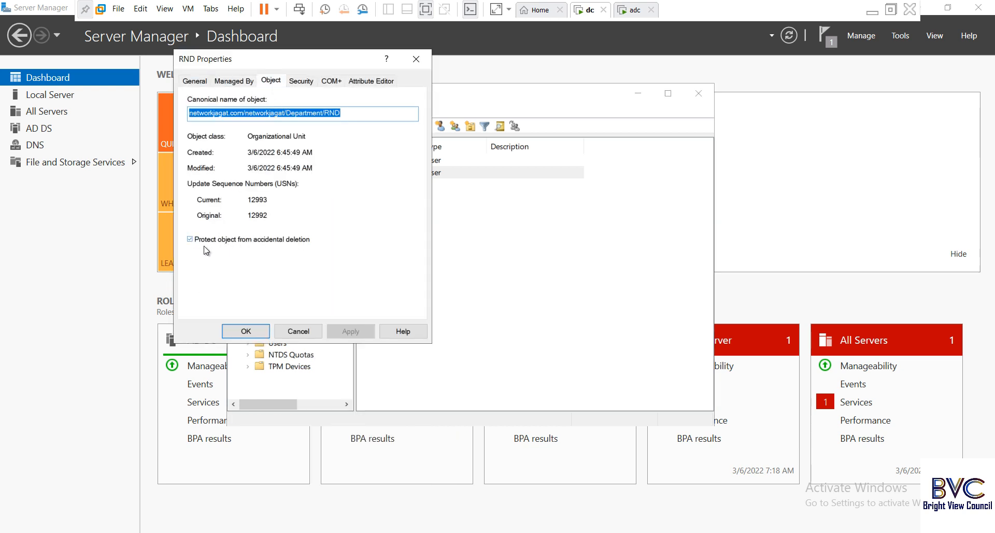
{"action": "left_click", "coordinate": [190, 240]}
{"action": "left_click", "coordinate": [238, 332]}
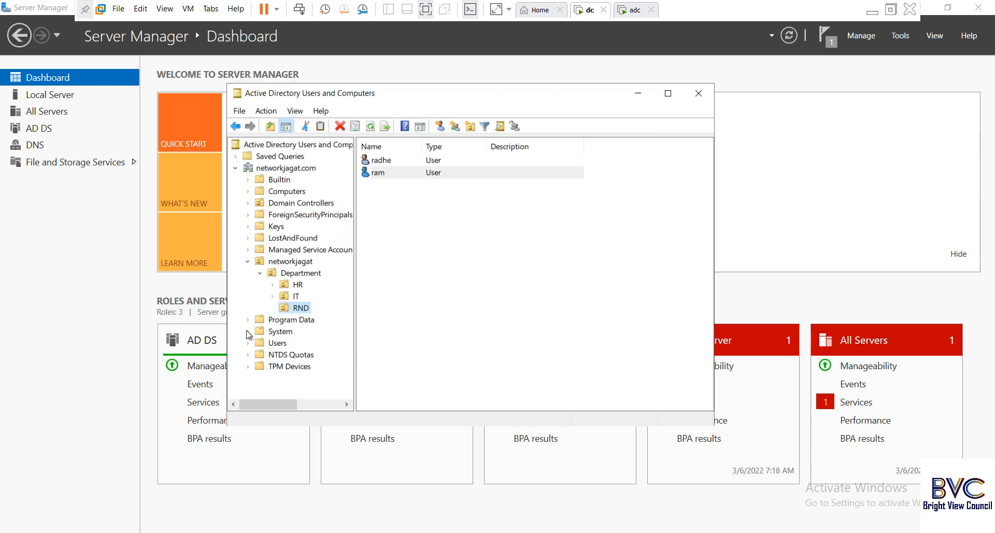
Clear 'Protect object from accidental deletion' on the Department OU's Object tab and apply.
{"action": "left_click", "coordinate": [295, 298]}
{"action": "right_click", "coordinate": [295, 298]}
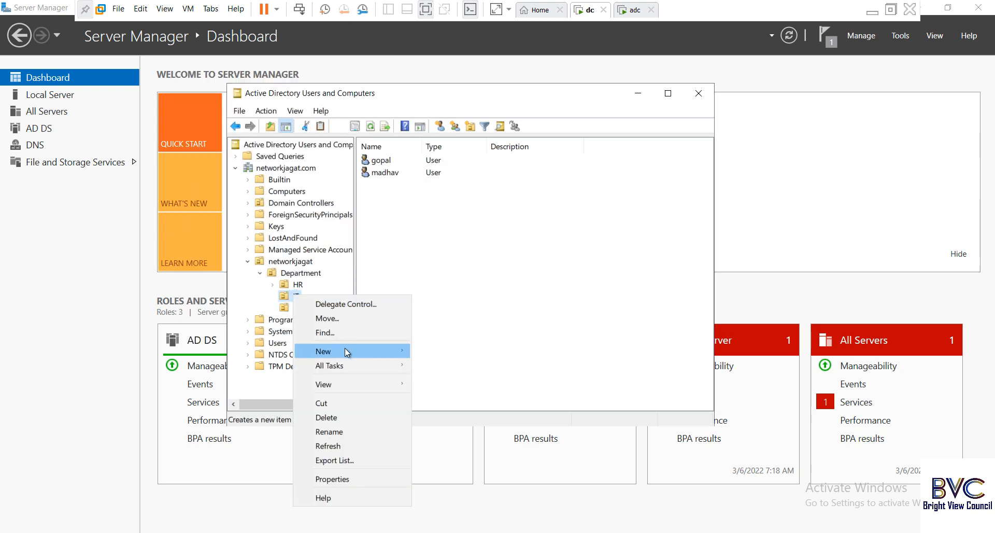
{"action": "key", "text": "Escape"}
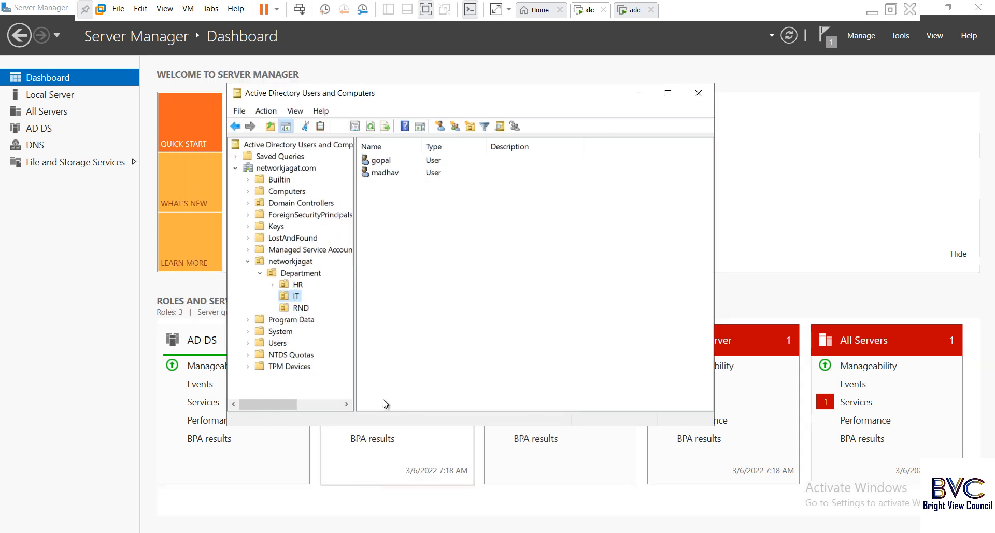
{"action": "right_click", "coordinate": [300, 273]}
{"action": "left_click", "coordinate": [368, 425]}
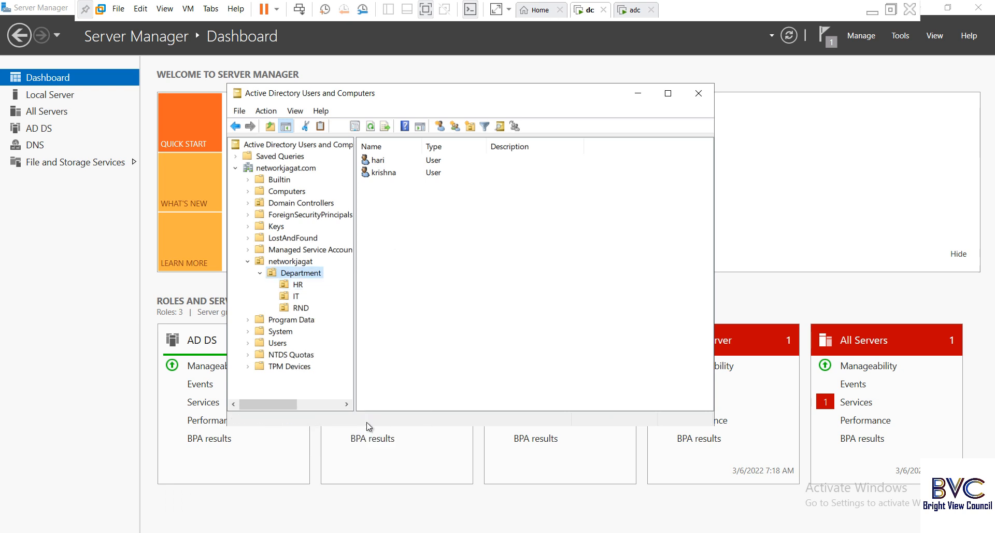
{"action": "left_click", "coordinate": [270, 81]}
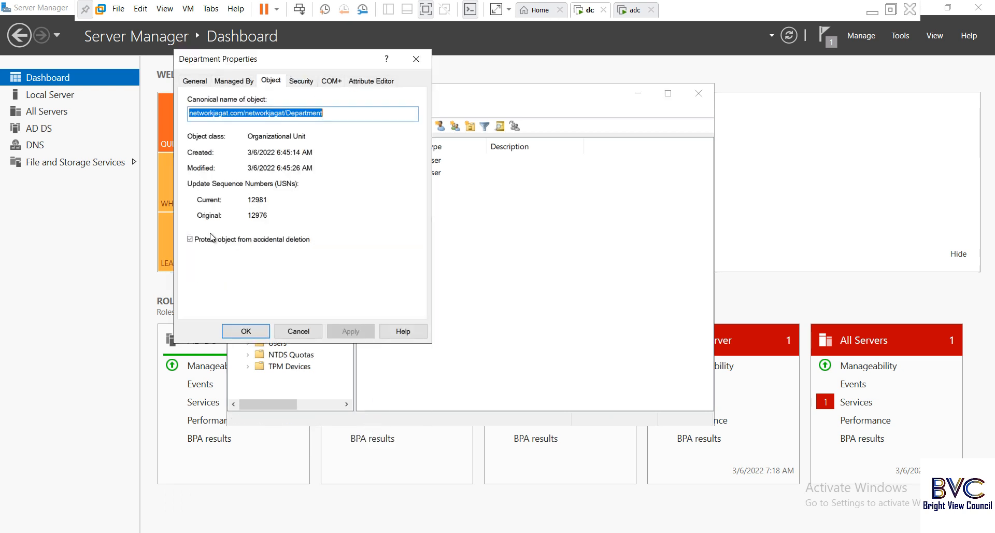
{"action": "left_click", "coordinate": [199, 240]}
{"action": "left_click", "coordinate": [349, 333]}
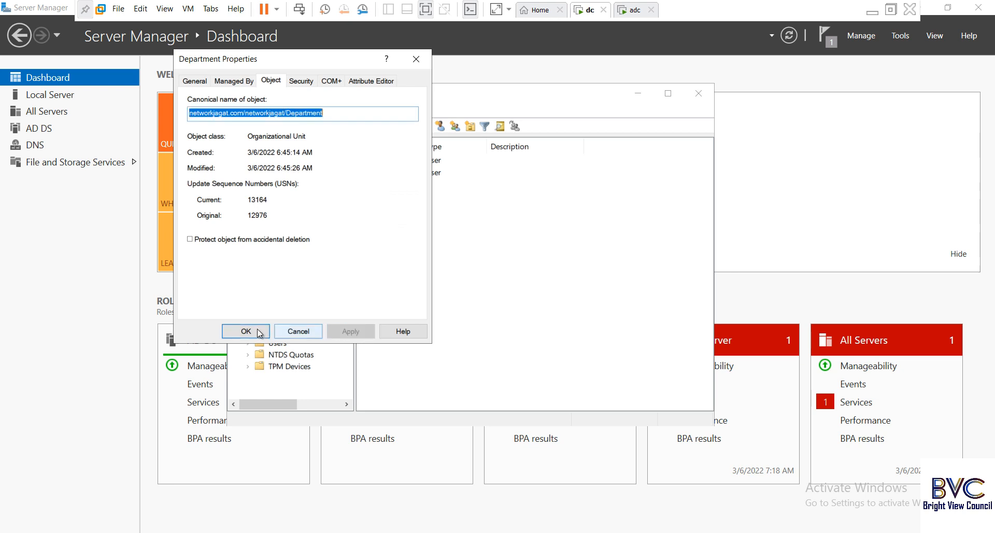
{"action": "left_click", "coordinate": [247, 331]}
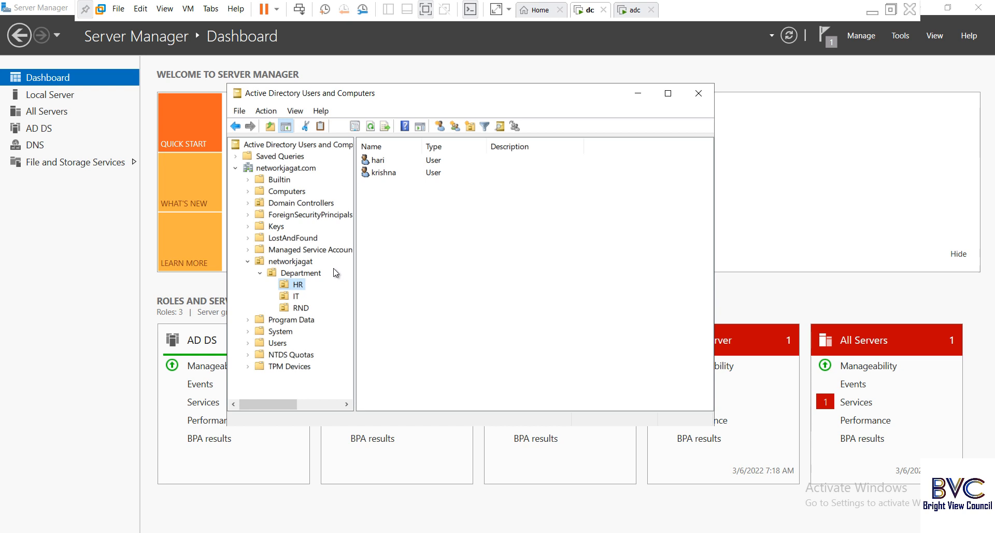
Delete the Department OU with its contents via 'Use Delete Subtree server control', then go to adc.
{"action": "right_click", "coordinate": [314, 274]}
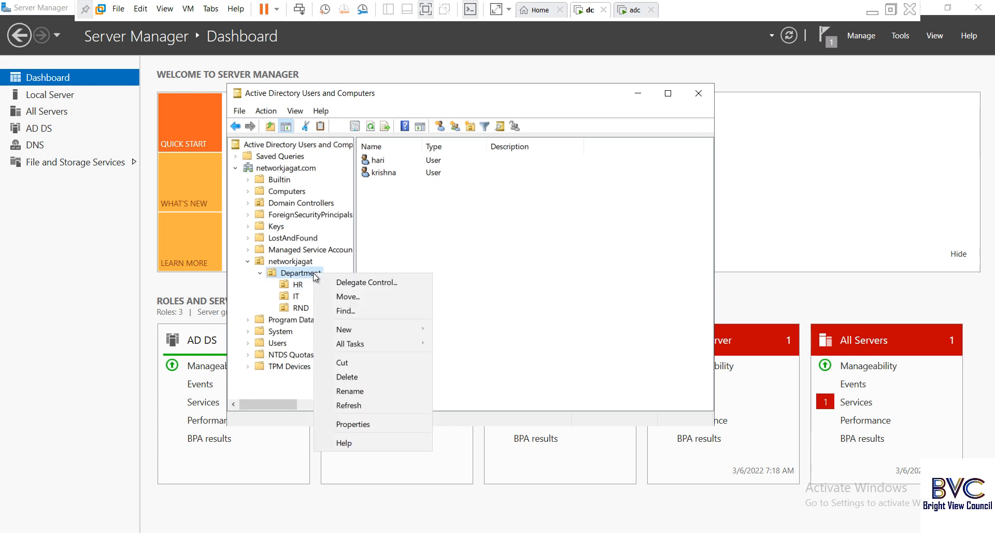
{"action": "left_click", "coordinate": [353, 378]}
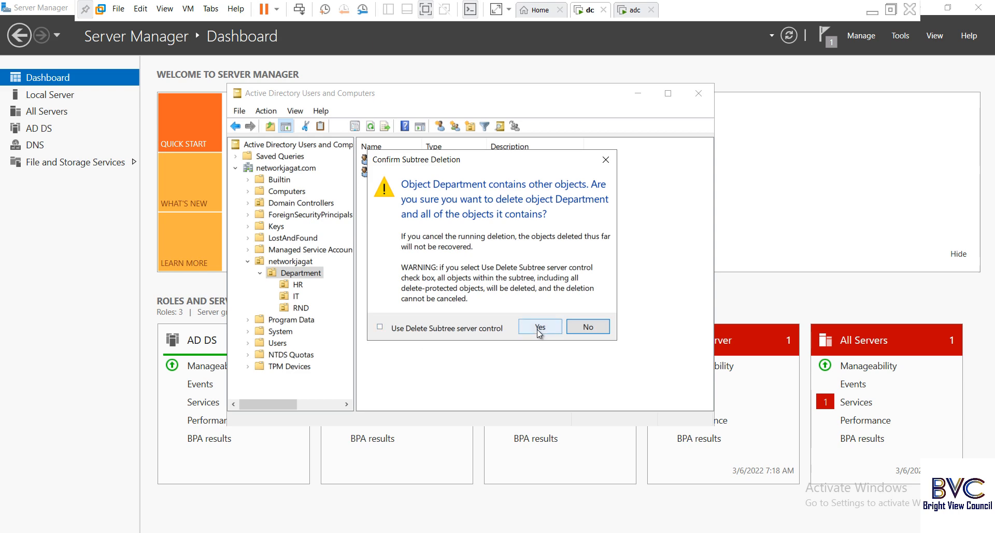
{"action": "left_click", "coordinate": [403, 331]}
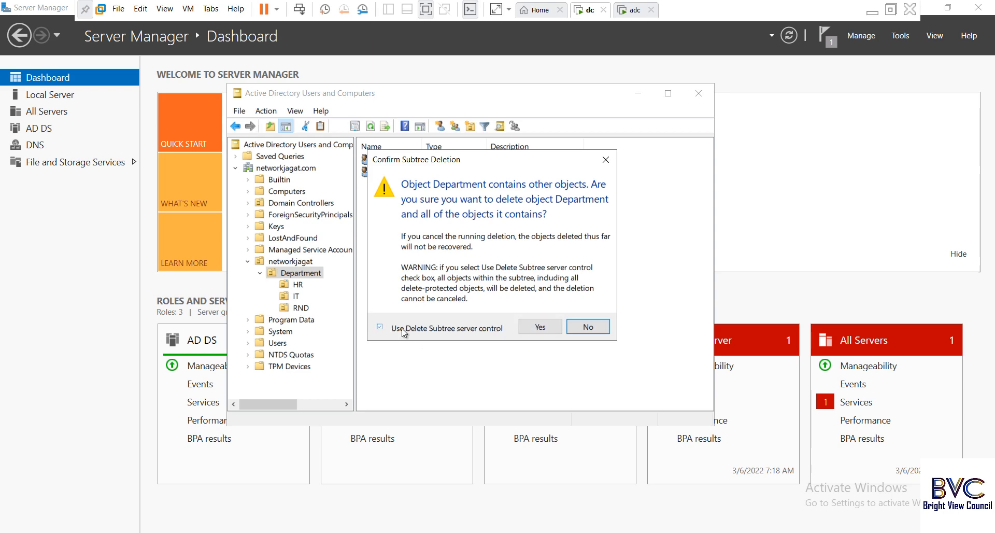
{"action": "left_click", "coordinate": [526, 328]}
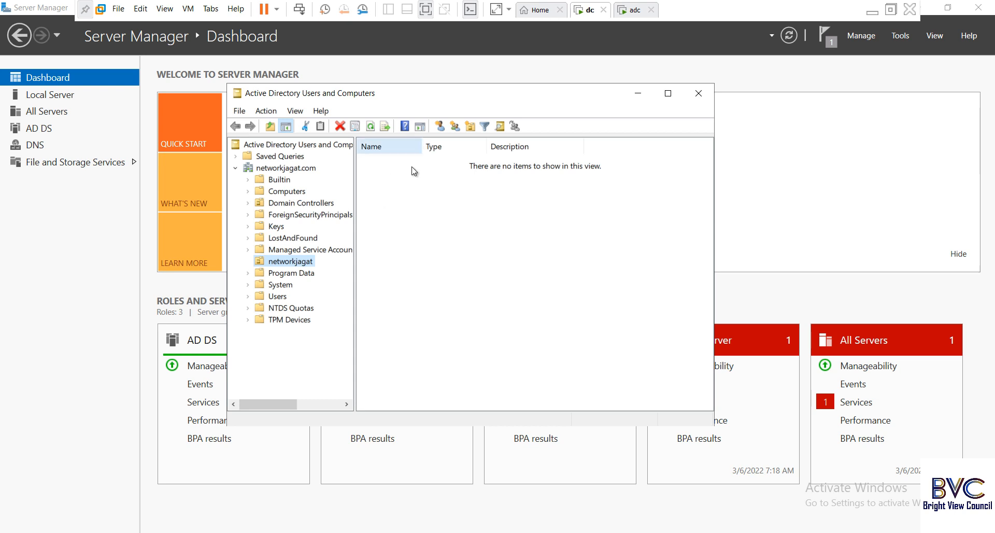
{"action": "left_click", "coordinate": [632, 10]}
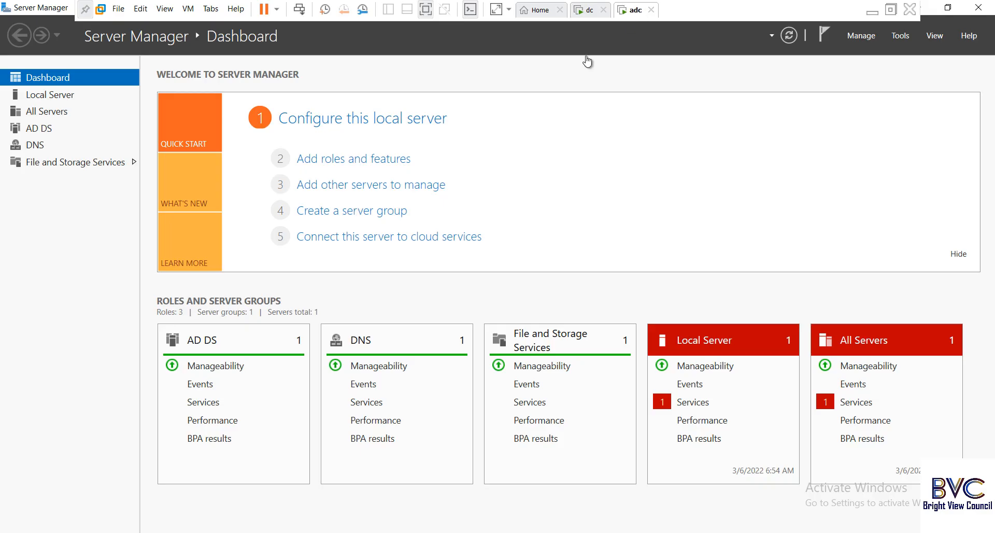
Open Active Directory Users and Computers on adc and refresh networkjagat to confirm Department is gone.
{"action": "left_click", "coordinate": [904, 39]}
{"action": "left_click", "coordinate": [869, 108]}
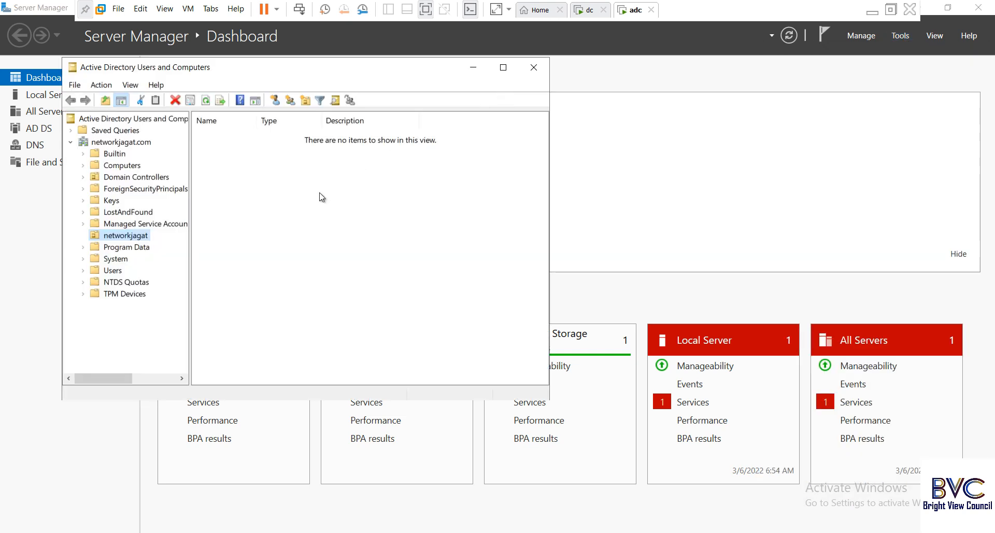
{"action": "right_click", "coordinate": [335, 188]}
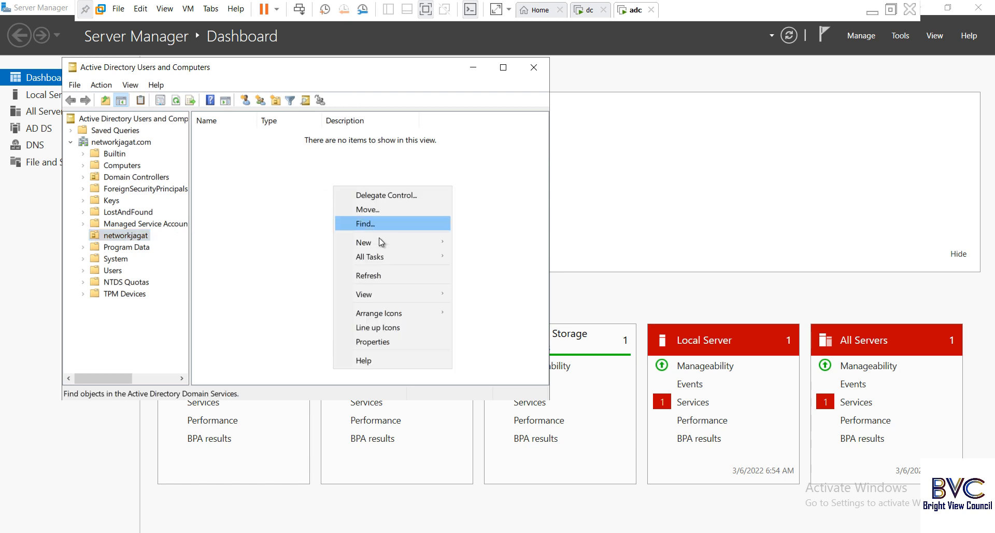
{"action": "left_click", "coordinate": [376, 276]}
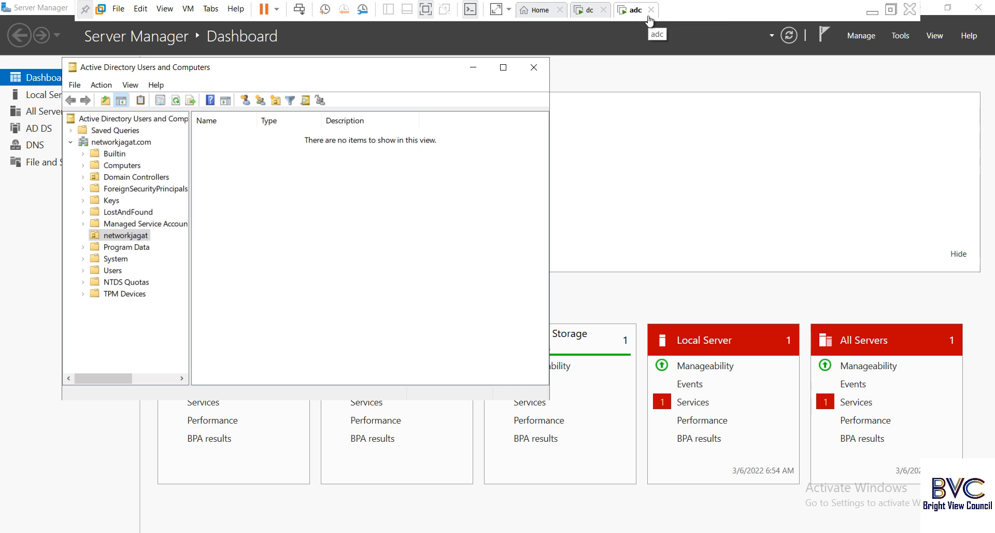
In the Paint diagram, add the label 1001 under the ADC box.
{"action": "left_click", "coordinate": [871, 13]}
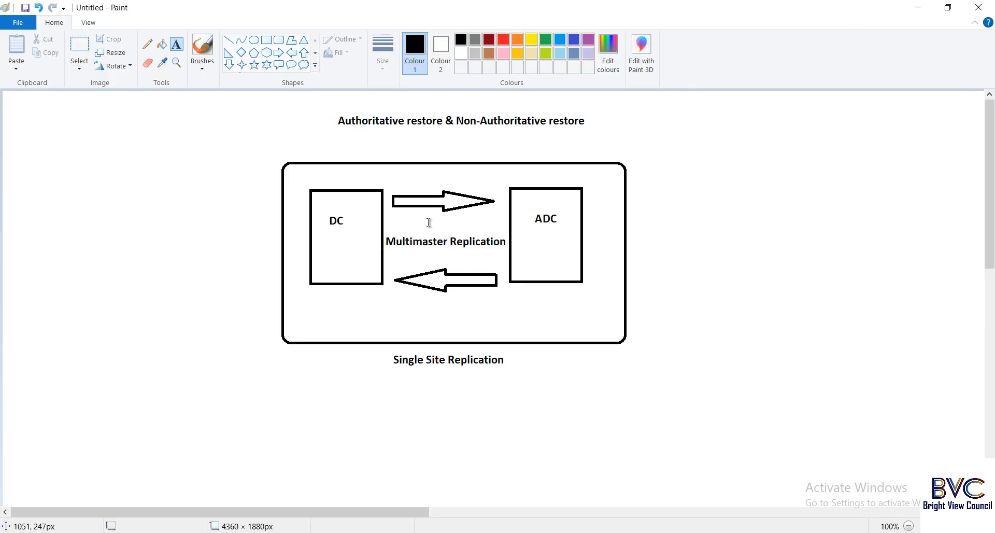
{"action": "left_click", "coordinate": [330, 231]}
{"action": "type", "text": "1001"}
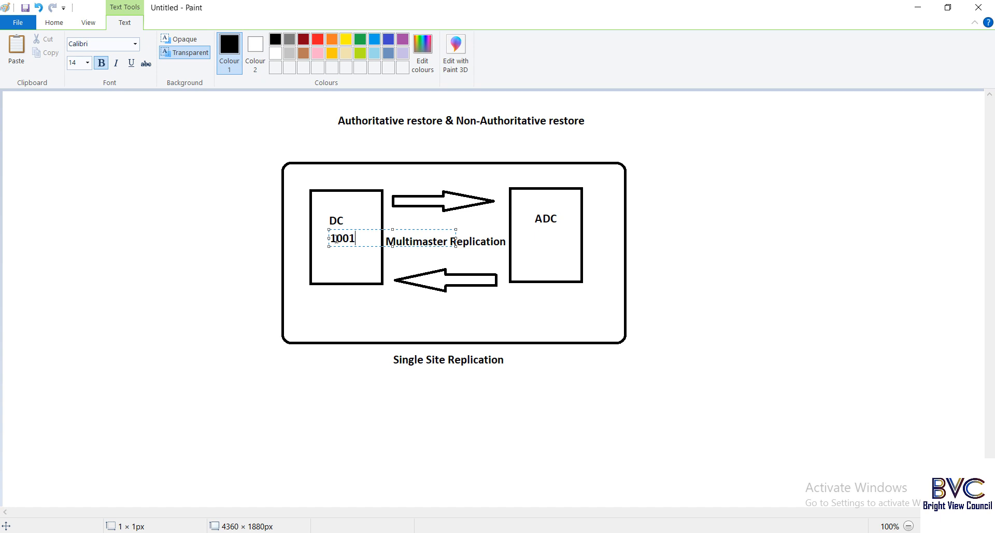
{"action": "left_click", "coordinate": [546, 233]}
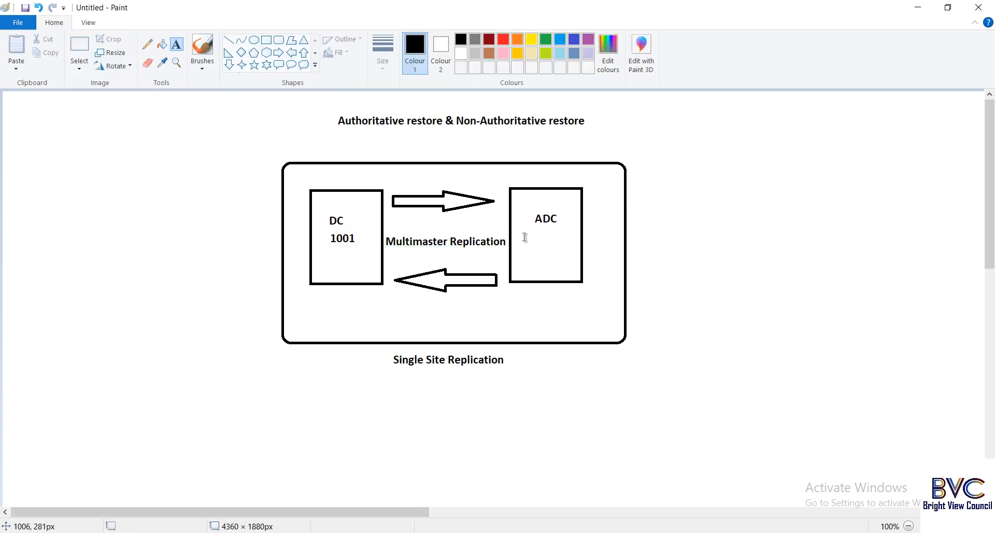
{"action": "left_click", "coordinate": [529, 234]}
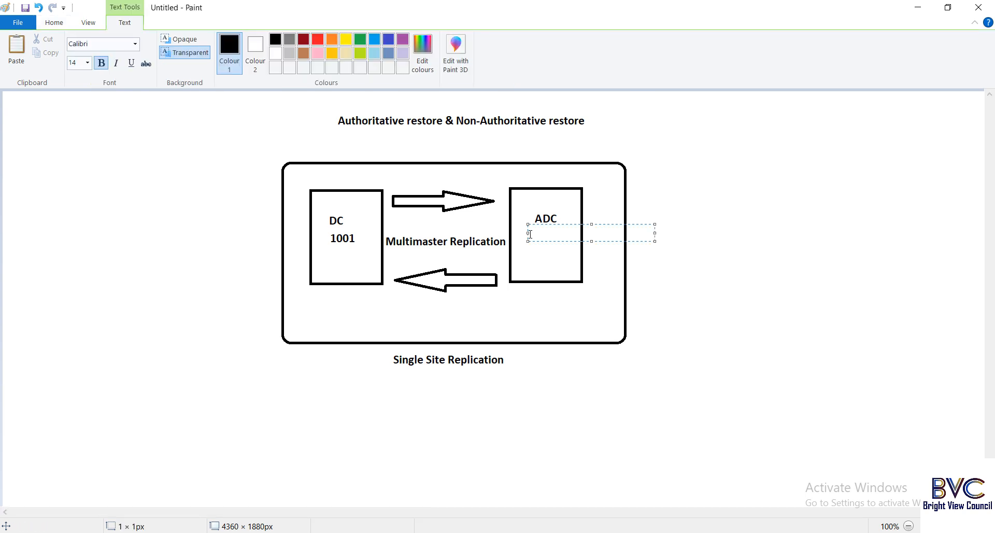
{"action": "type", "text": "1001"}
{"action": "left_click_drag", "start_coordinate": [611, 224], "coordinate": [615, 225]}
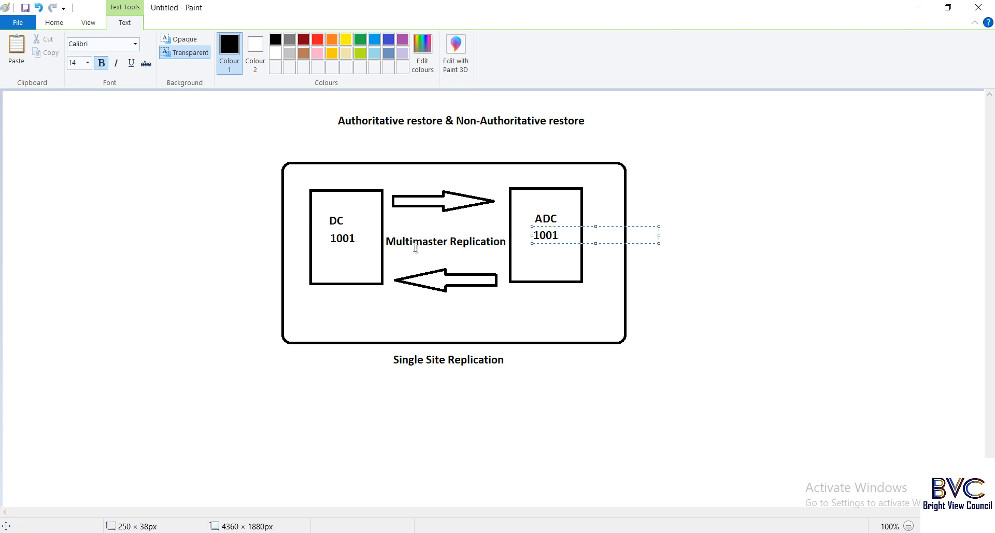
{"action": "left_click", "coordinate": [539, 251]}
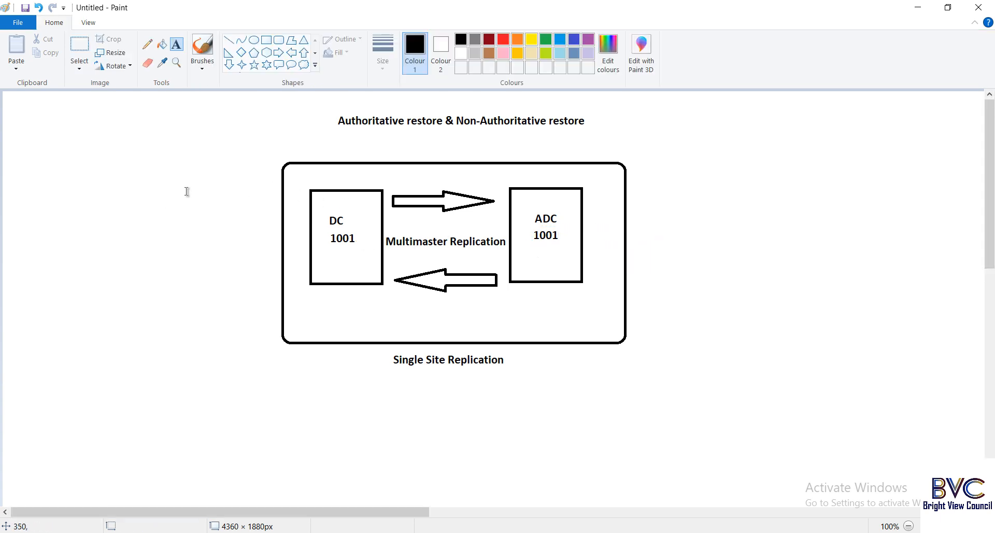
Add a 'Backup - 999' note top-left with a line to the DC box labelled 'Restore'.
{"action": "left_click", "coordinate": [161, 158]}
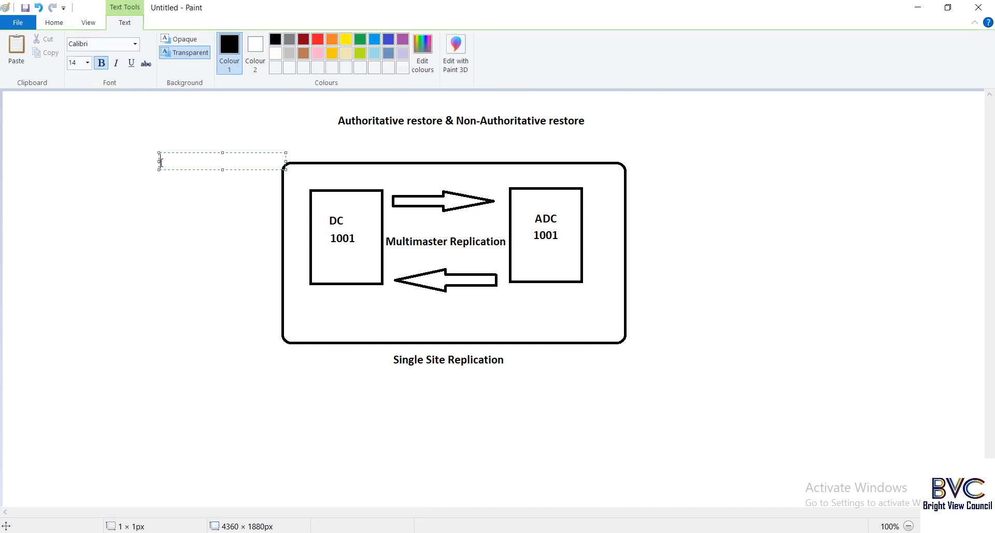
{"action": "type", "text": "Backup - 999"}
{"action": "left_click", "coordinate": [192, 231]}
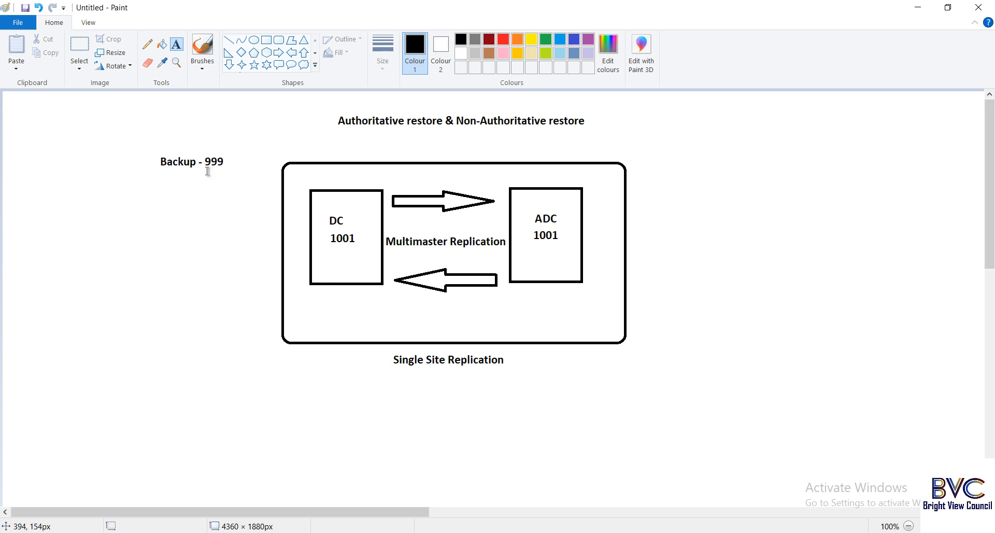
{"action": "left_click", "coordinate": [228, 39]}
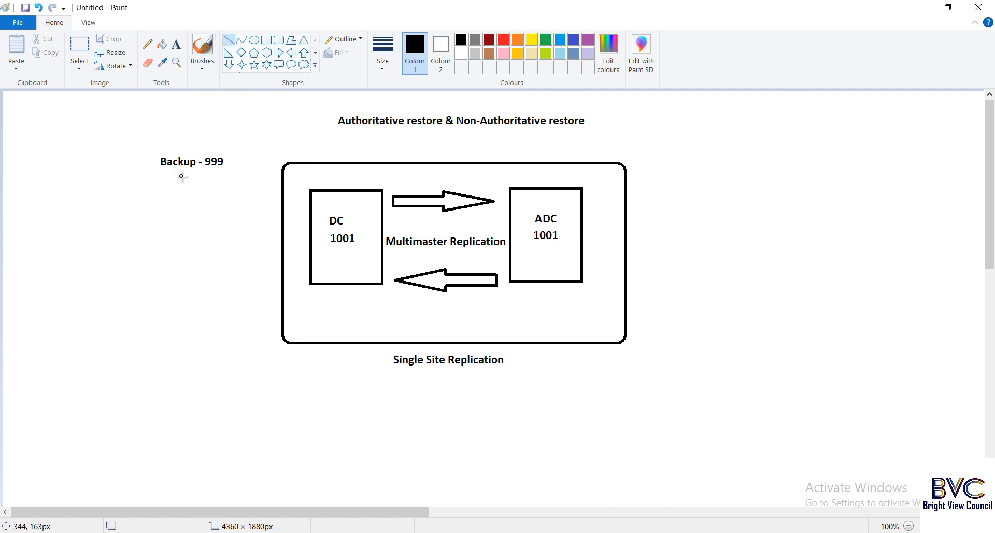
{"action": "left_click_drag", "start_coordinate": [180, 176], "coordinate": [309, 236]}
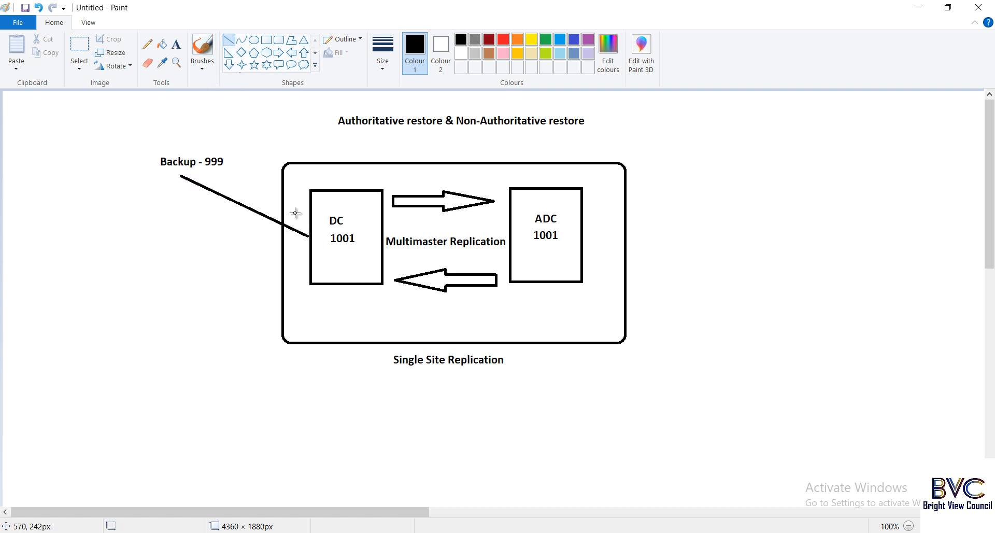
{"action": "left_click", "coordinate": [177, 44]}
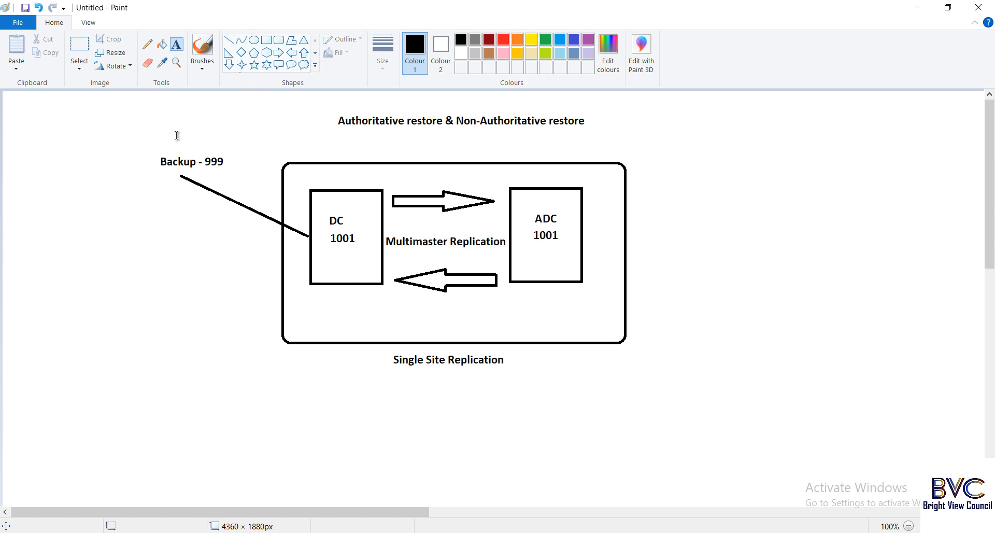
{"action": "left_click", "coordinate": [193, 216]}
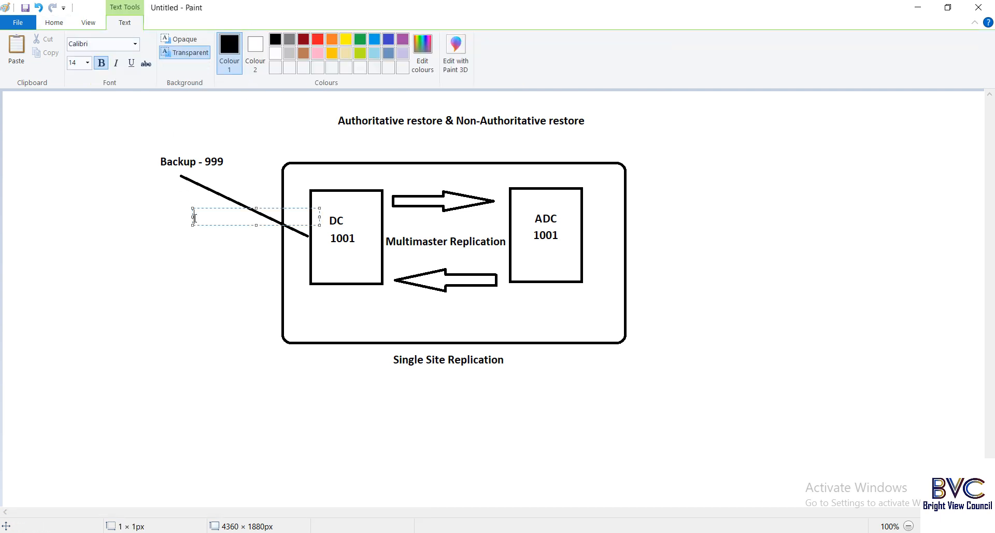
{"action": "type", "text": "Restore"}
{"action": "left_click", "coordinate": [262, 183]}
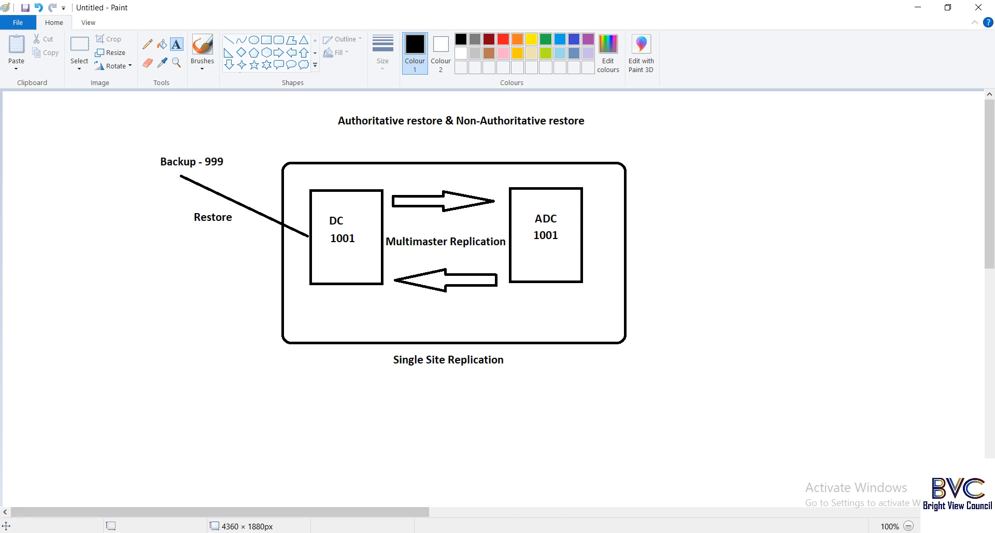
Switch to the dc VM and close Active Directory Users and Computers.
{"action": "left_click", "coordinate": [479, 480]}
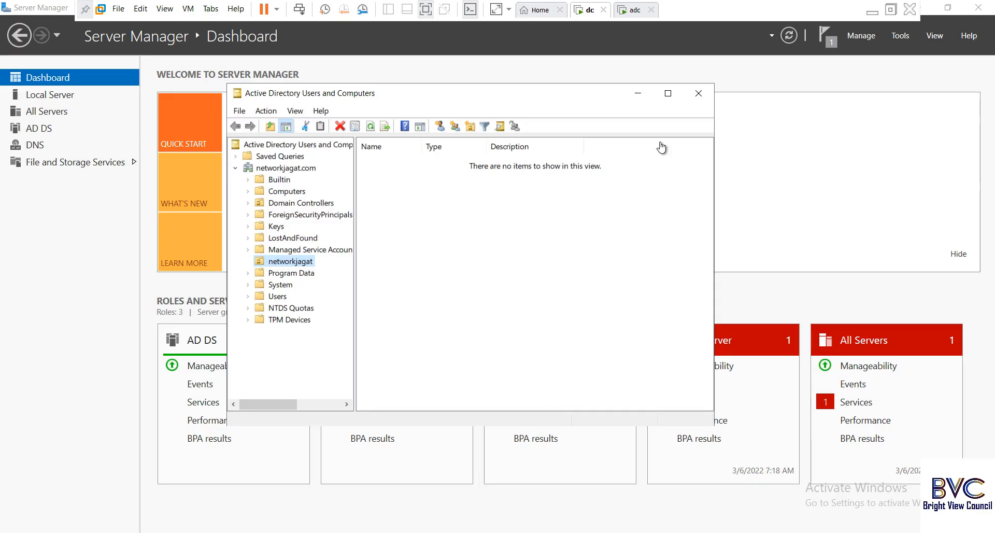
{"action": "left_click", "coordinate": [698, 94]}
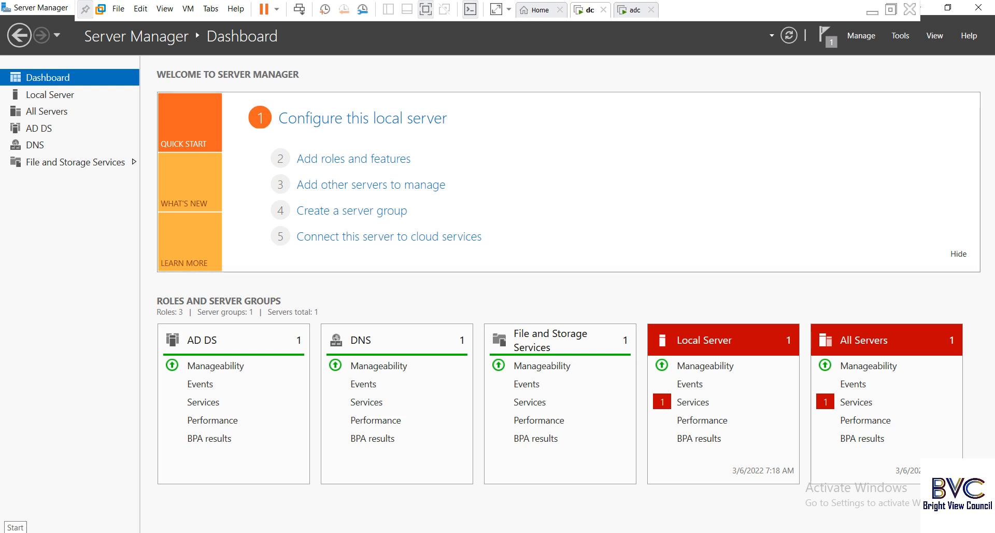
Run msconfig, preview Safe boot with Active Directory repair on the Boot tab, then cancel.
{"action": "left_click", "coordinate": [218, 531]}
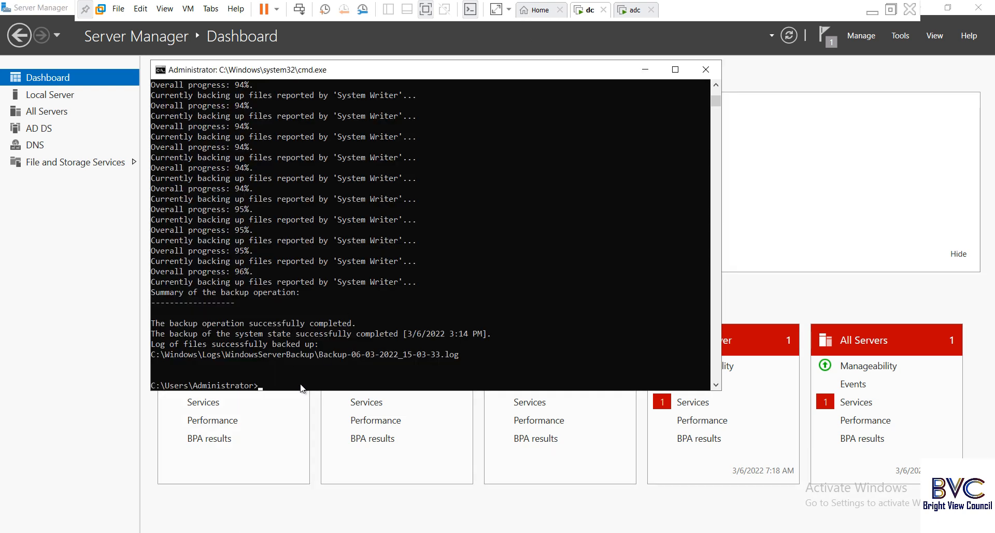
{"action": "type", "text": "ms"}
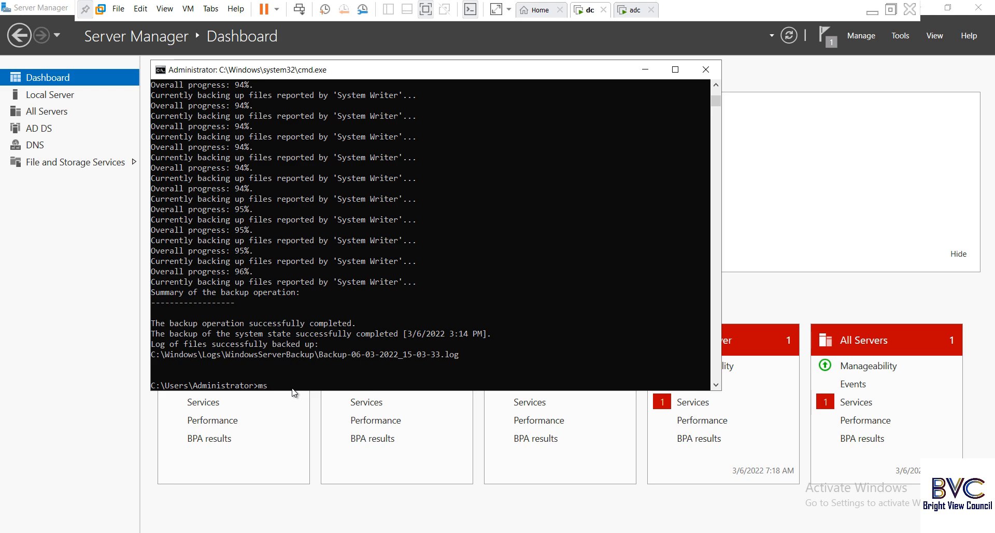
{"action": "type", "text": "config"}
{"action": "key", "text": "Return"}
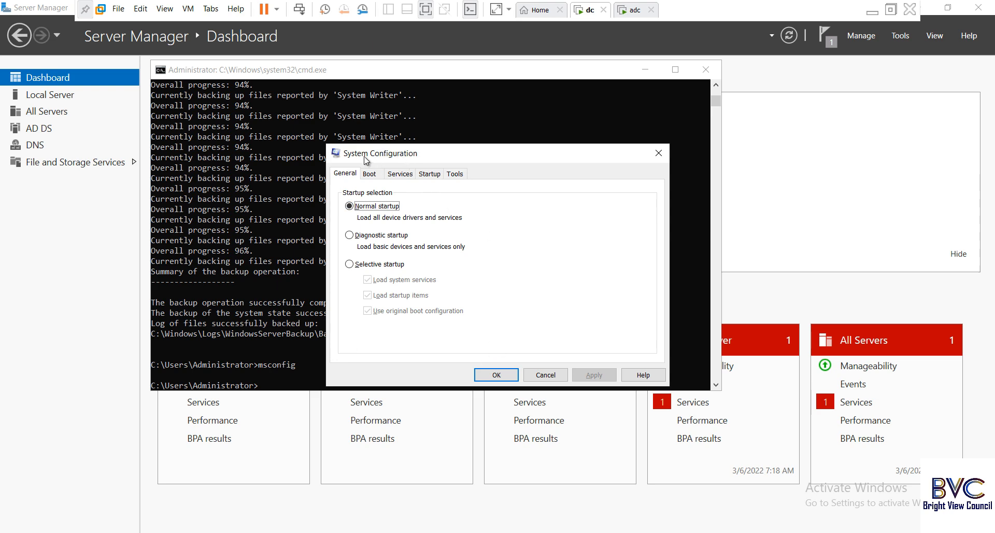
{"action": "left_click_drag", "start_coordinate": [489, 158], "coordinate": [633, 147]}
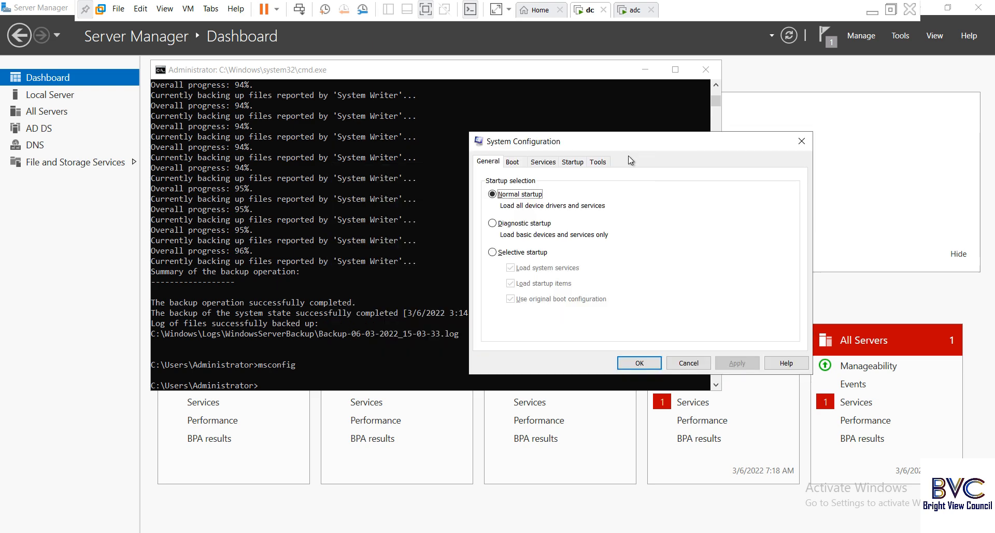
{"action": "left_click", "coordinate": [513, 163]}
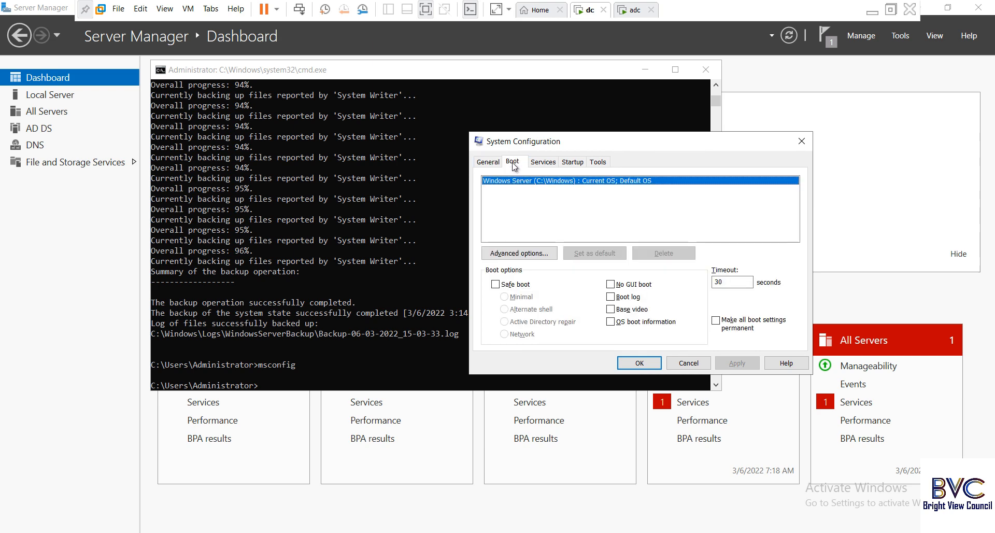
{"action": "left_click", "coordinate": [497, 284]}
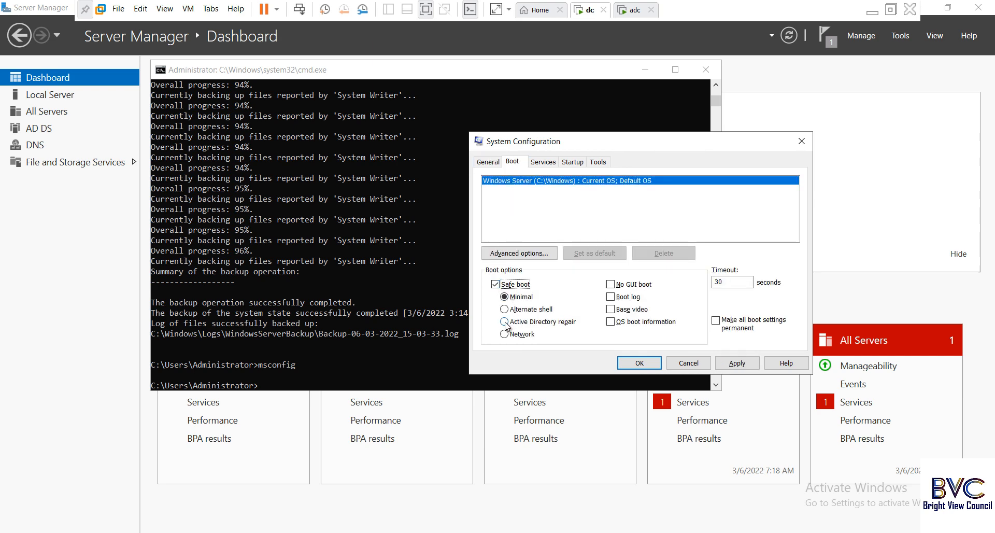
{"action": "left_click", "coordinate": [533, 322]}
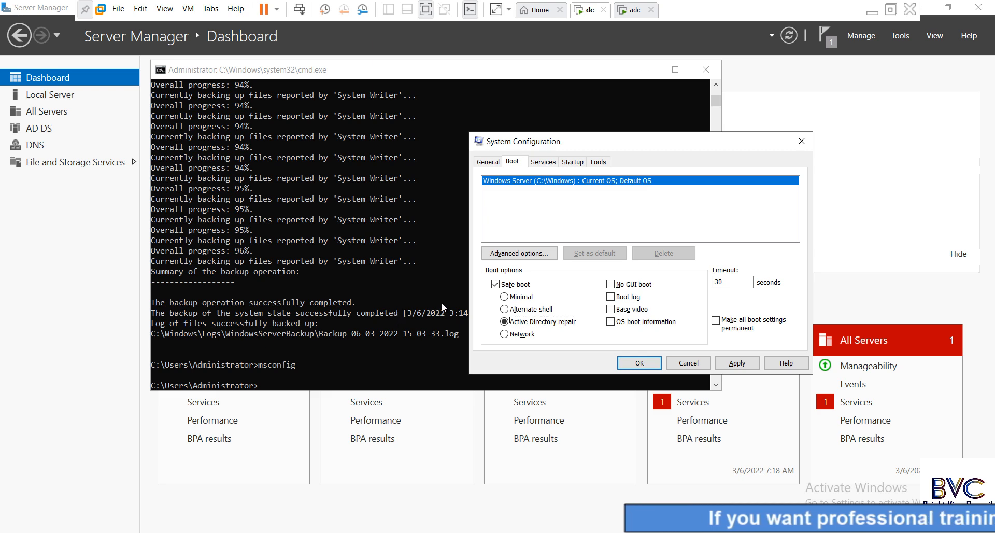
{"action": "left_click", "coordinate": [702, 365]}
{"action": "left_click", "coordinate": [350, 384]}
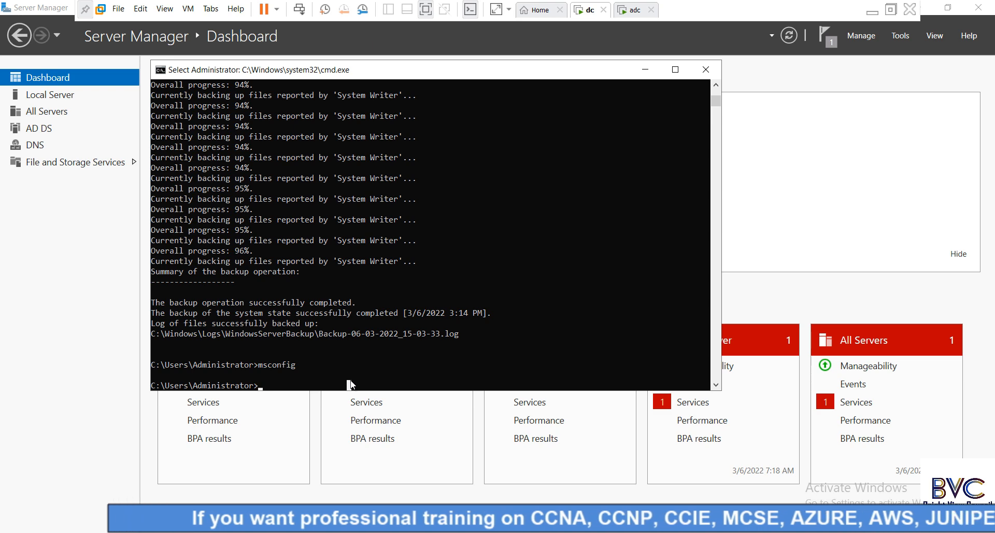
Run bcdedit, draft 'bcdedit /set safeboot dsrepair' at the prompt, and minimize the VM.
{"action": "type", "text": "bc"}
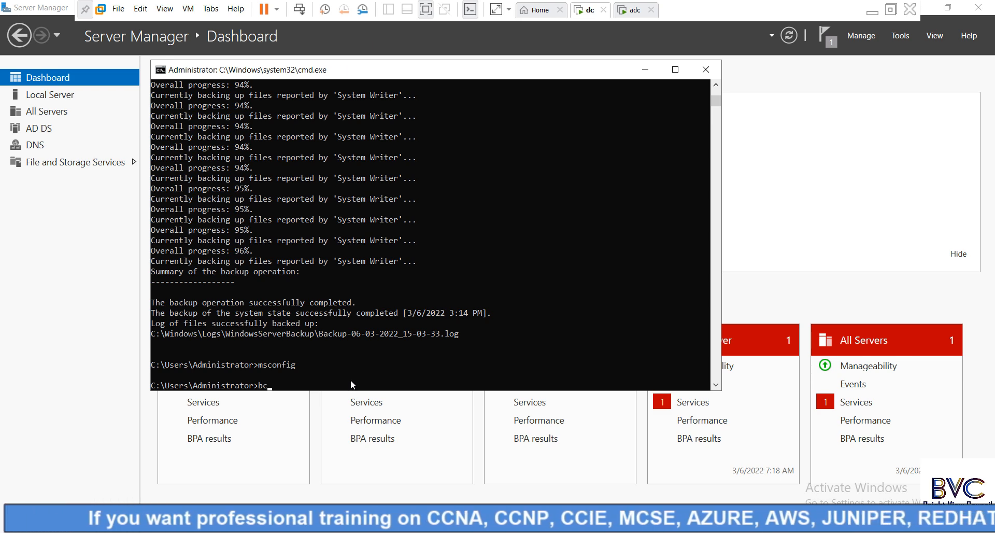
{"action": "type", "text": "dedit /set"}
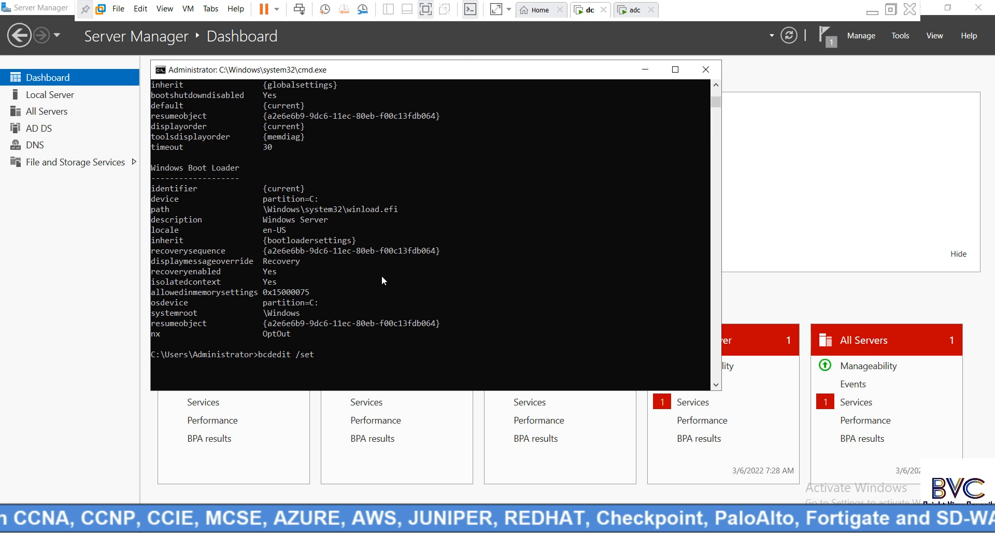
{"action": "type", "text": "safeboot dsrepair"}
{"action": "left_click", "coordinate": [870, 12]}
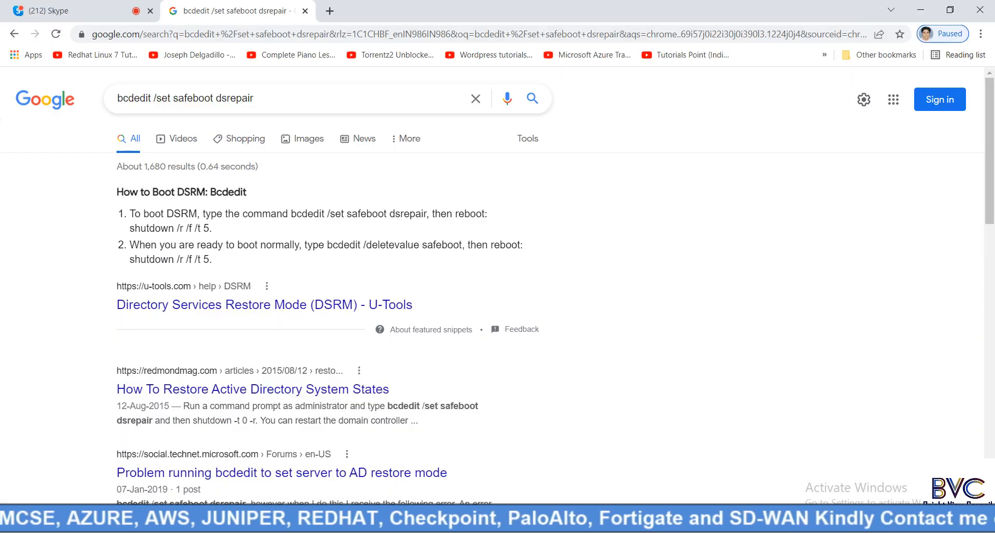
After checking the bcdedit /set safeboot dsrepair search result, return to the dc VM's prompt.
{"action": "mouse_move", "coordinate": [500, 523]}
{"action": "left_click", "coordinate": [493, 456]}
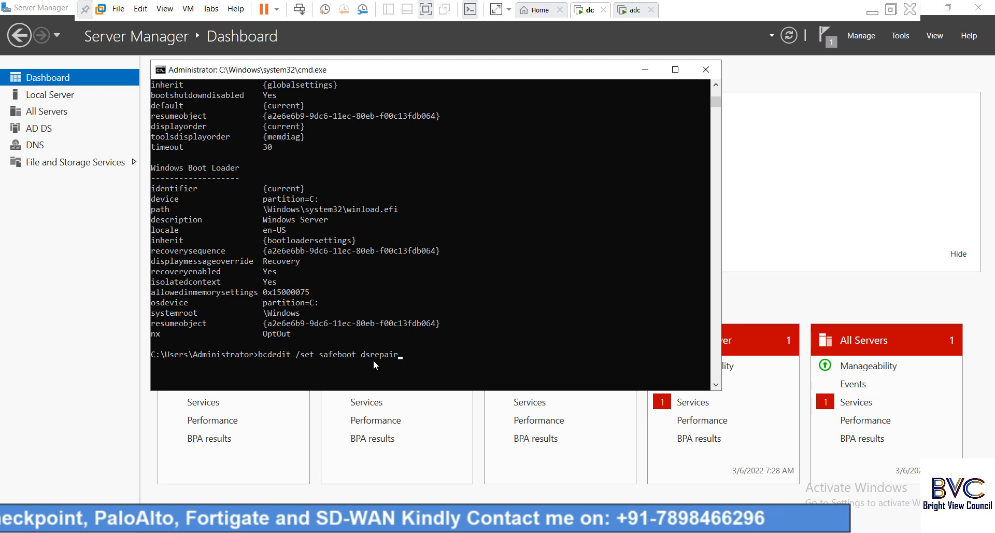
Run 'bcdedit /set safeboot dsrepair', then confirm Active Directory repair safe boot in msconfig and cancel.
{"action": "key", "text": "Return"}
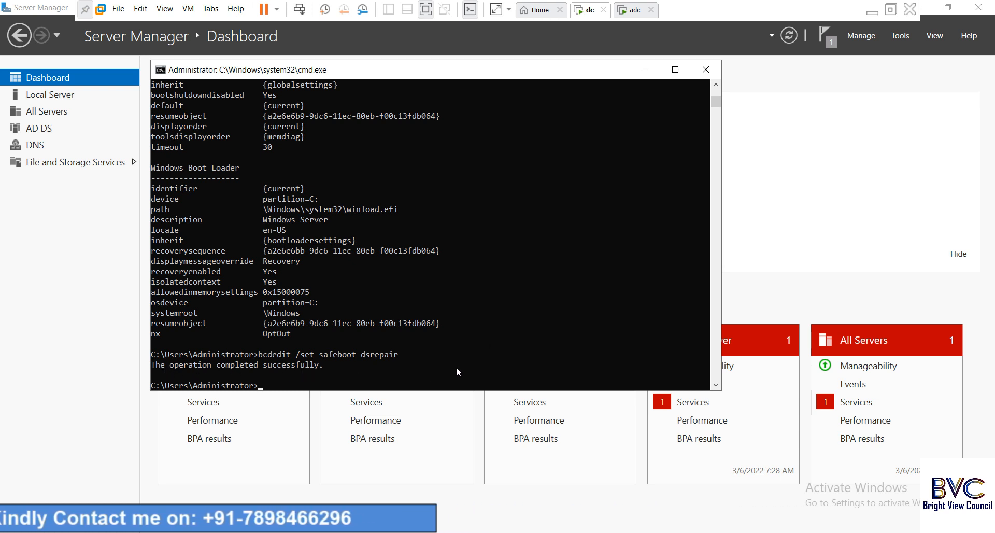
{"action": "type", "text": "msconfig"}
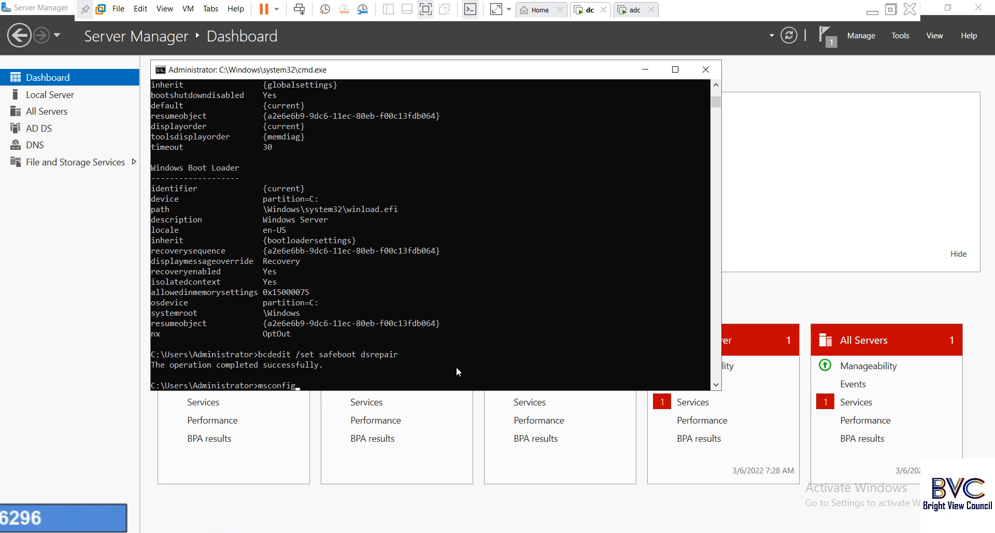
{"action": "key", "text": "Return"}
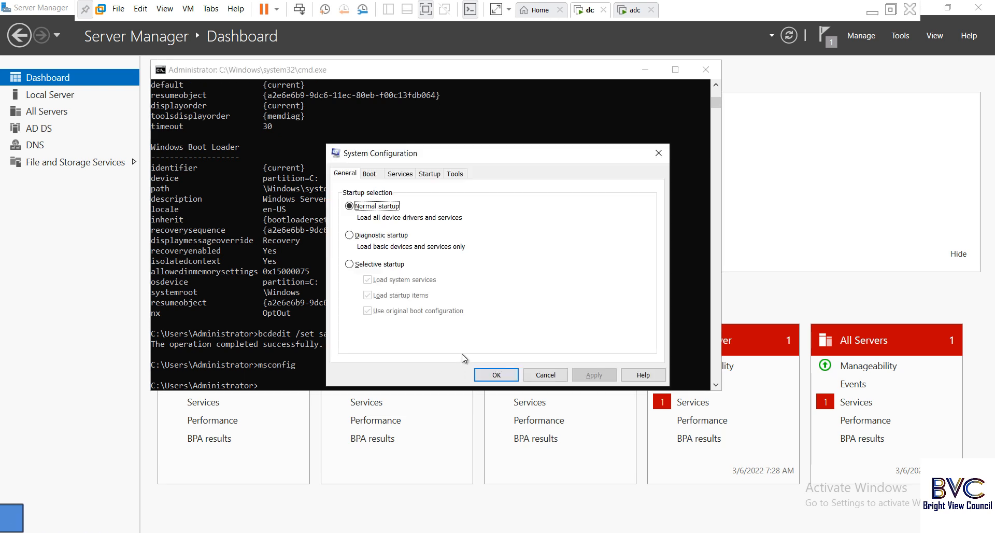
{"action": "left_click", "coordinate": [370, 174]}
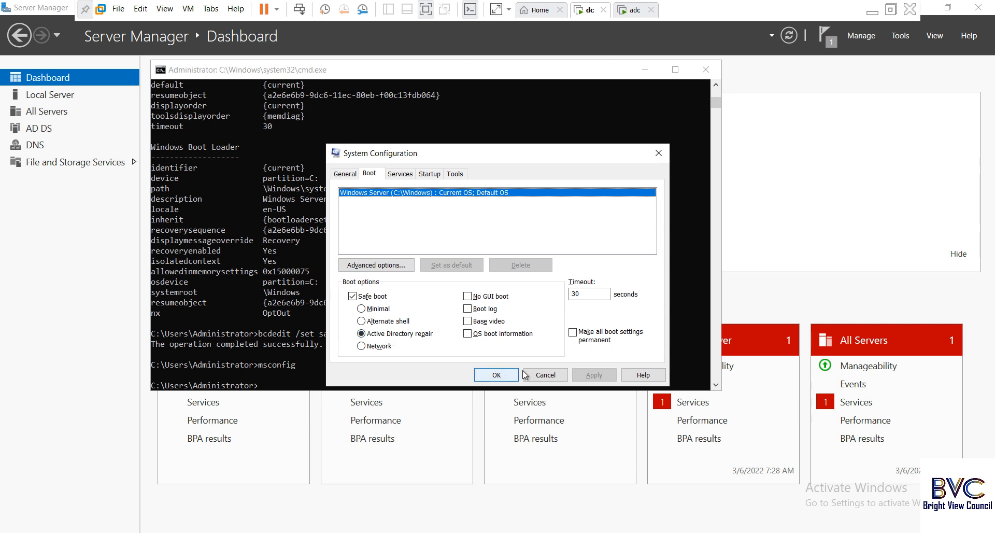
{"action": "left_click", "coordinate": [555, 377]}
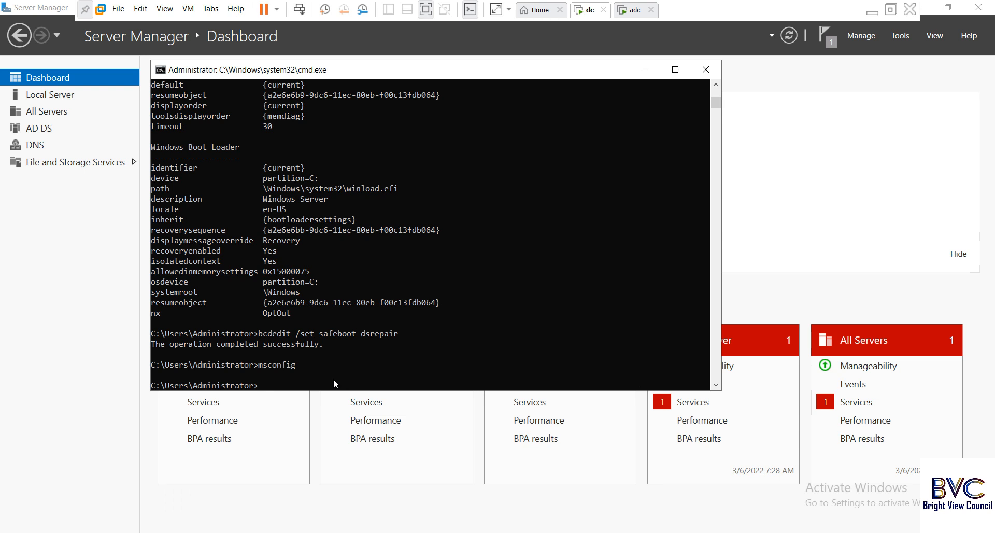
Restart the server immediately with shutdown -r -t 0, fixing the misspelled command first.
{"action": "type", "text": "stutdown"}
{"action": "key", "text": "BackSpace"}
{"action": "key", "text": "BackSpace"}
{"action": "key", "text": "BackSpace"}
{"action": "key", "text": "BackSpace"}
{"action": "key", "text": "BackSpace"}
{"action": "key", "text": "BackSpace"}
{"action": "key", "text": "BackSpace"}
{"action": "type", "text": "hutdow"}
{"action": "key", "text": "Return"}
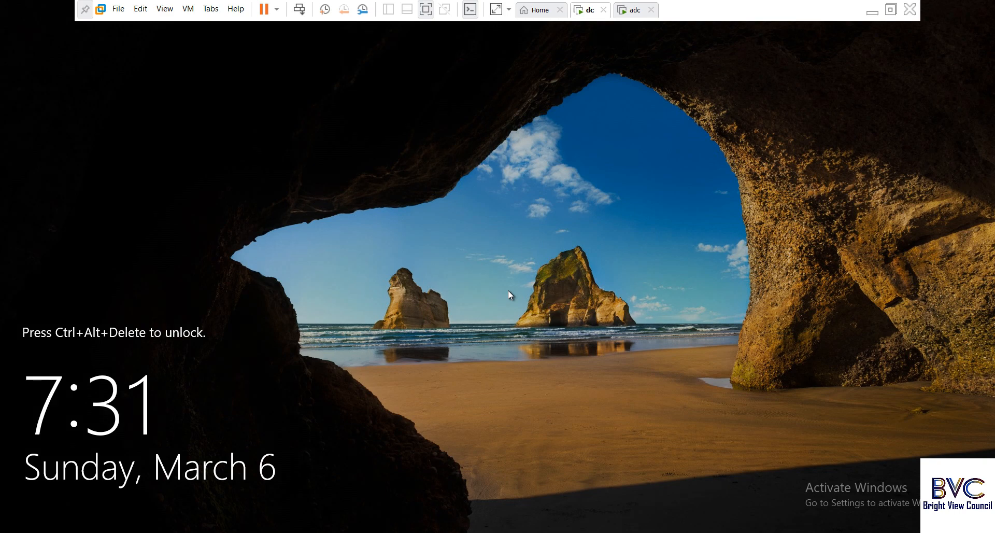
Sign in as Other user with the local administrator username and the DSRM password.
{"action": "left_click", "coordinate": [300, 9]}
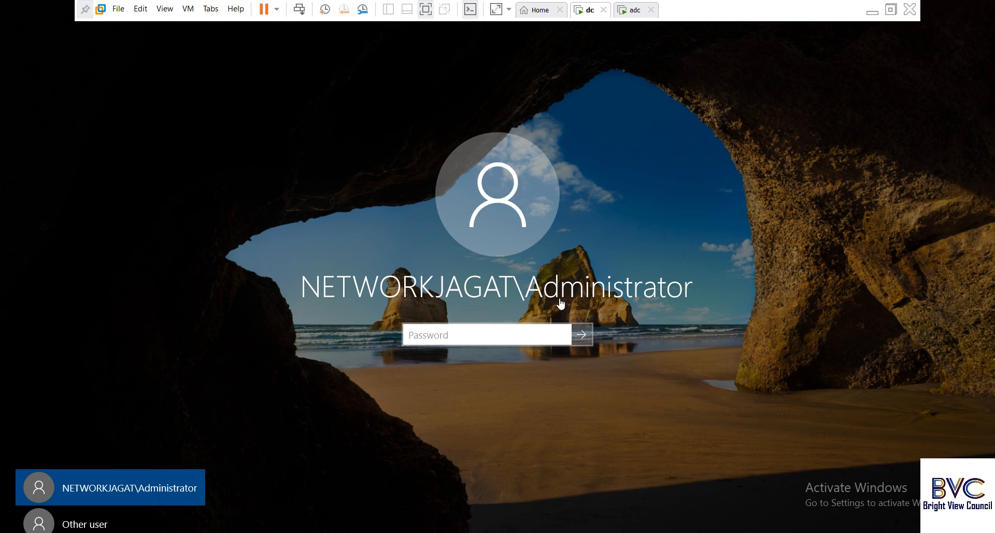
{"action": "left_click", "coordinate": [86, 525]}
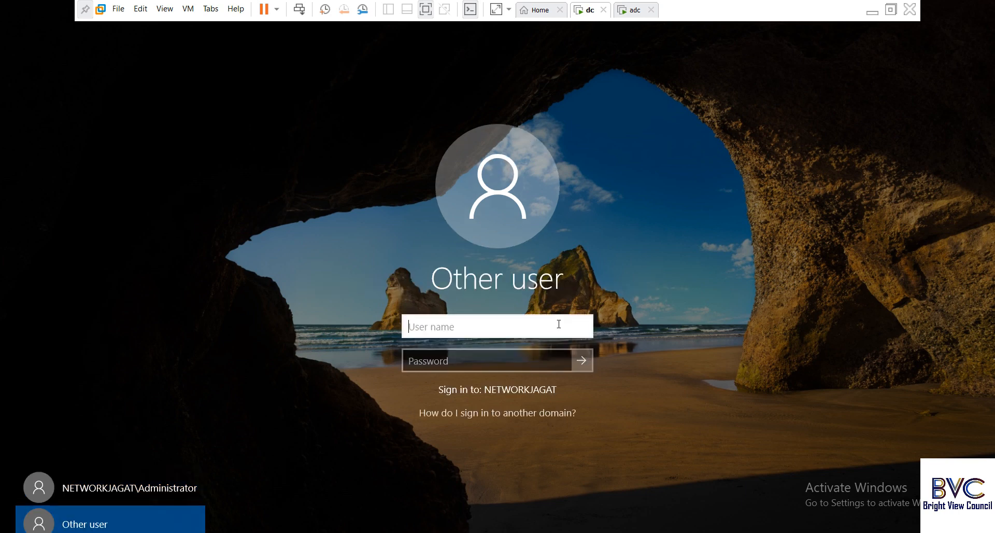
{"action": "type", "text": "administrator"}
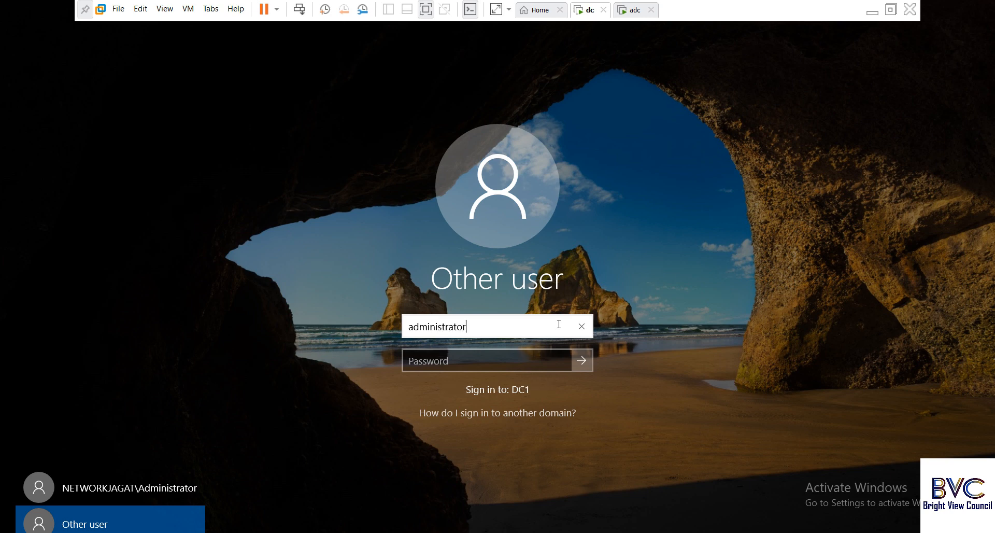
{"action": "left_click", "coordinate": [497, 364]}
{"action": "type", "text": "****"}
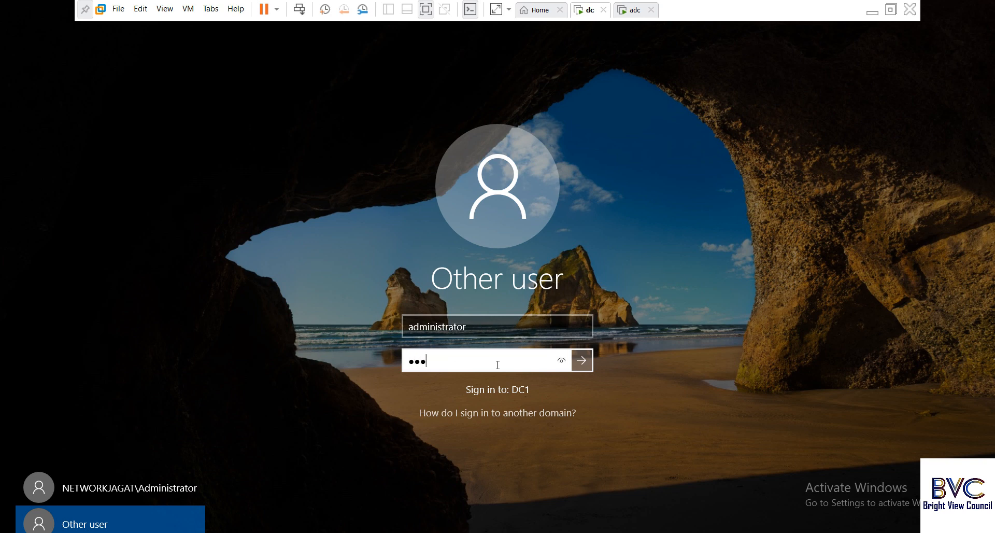
{"action": "key", "text": "Return"}
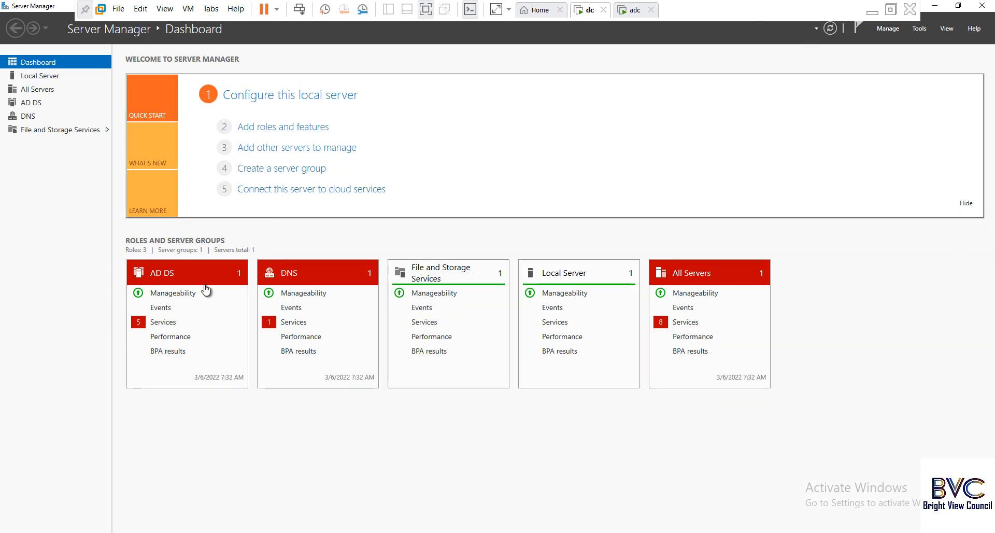
Launch Command Prompt through Run by entering cmd.
{"action": "right_click", "coordinate": [13, 532]}
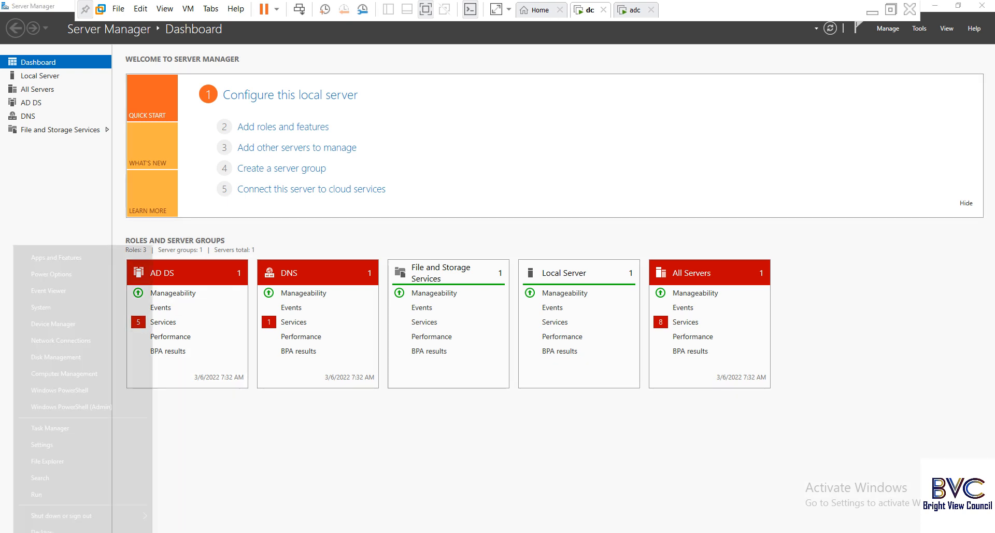
{"action": "left_click", "coordinate": [42, 492]}
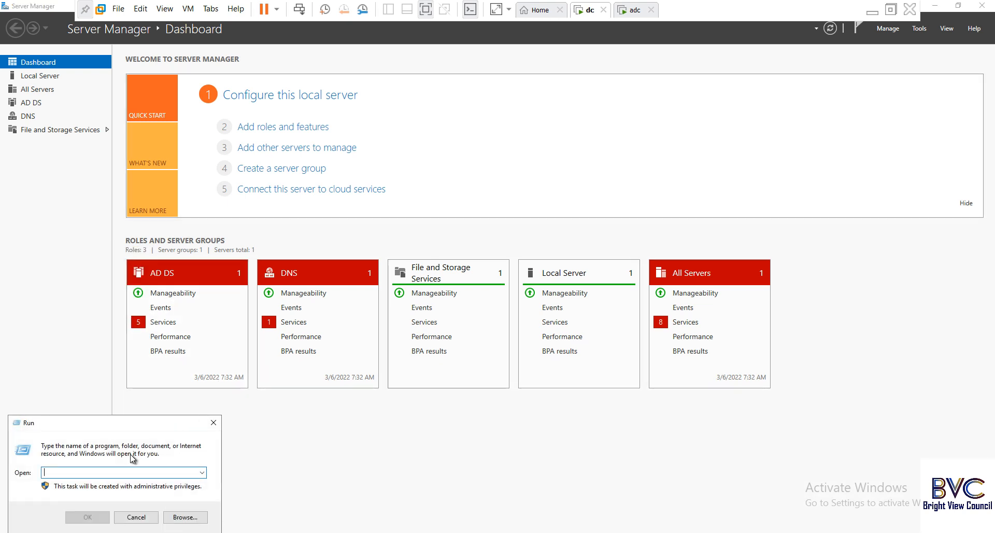
{"action": "type", "text": "cmd"}
{"action": "key", "text": "Return"}
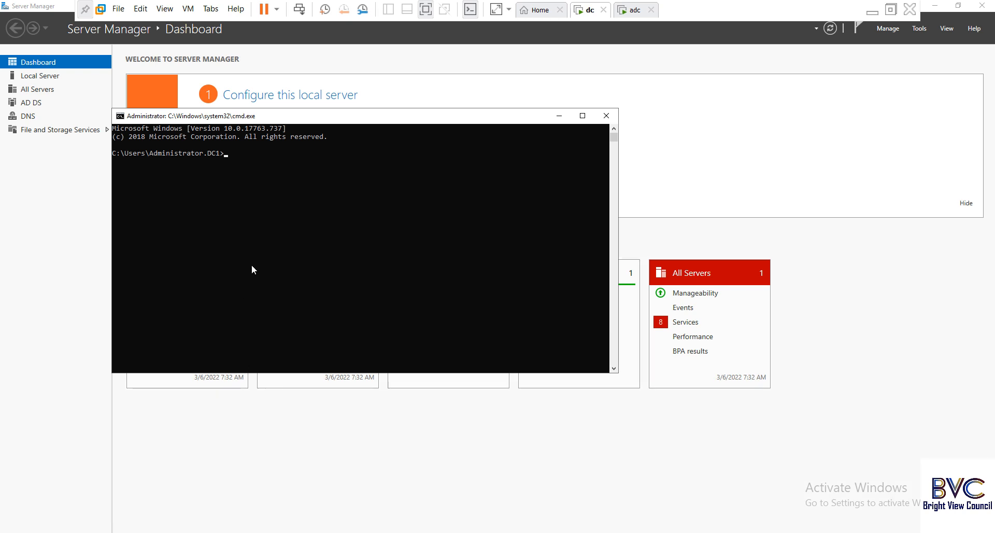
Run wbadmin to list its commands, selecting START SYSTEMSTATERECOVERY and GET VERSIONS.
{"action": "type", "text": "wbadmin"}
{"action": "key", "text": "Return"}
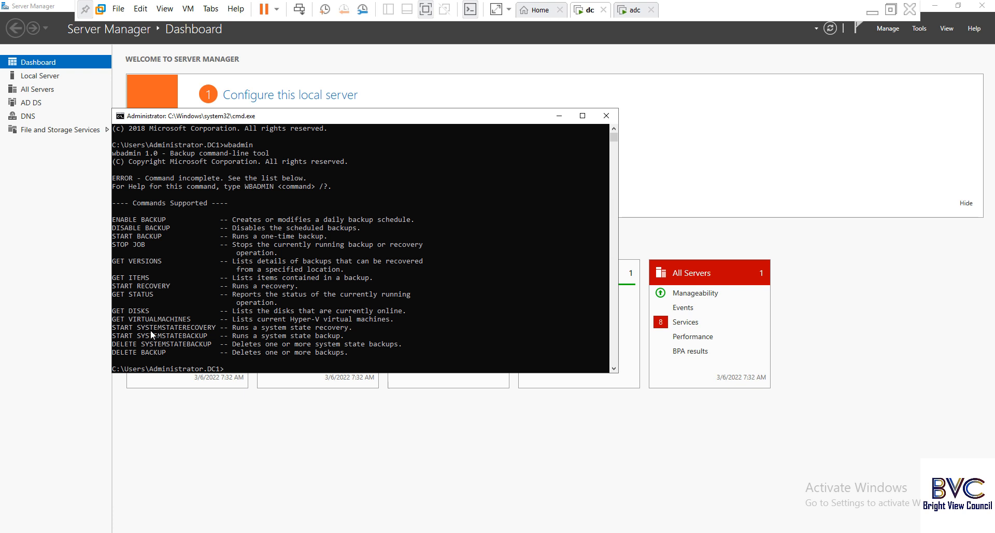
{"action": "left_click_drag", "start_coordinate": [114, 325], "coordinate": [217, 327]}
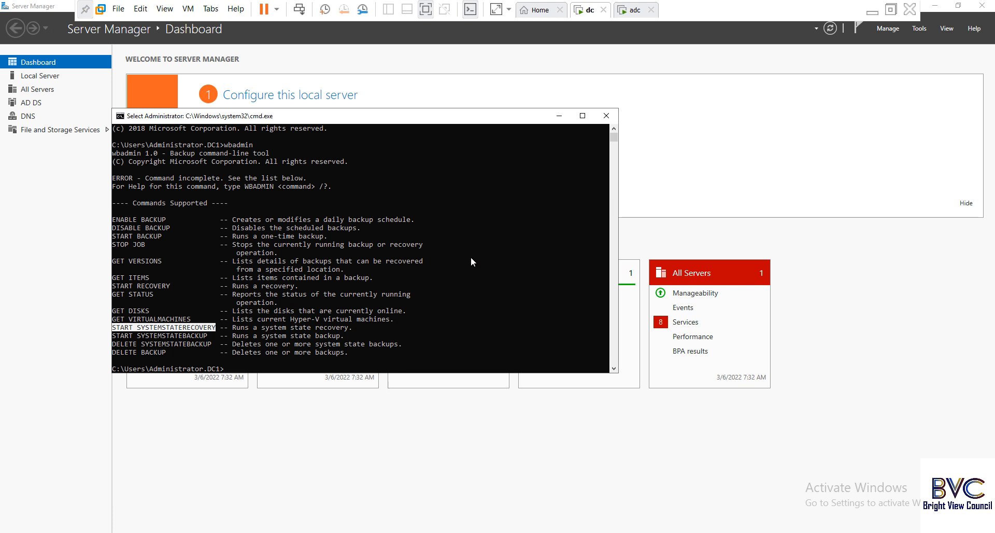
{"action": "key", "text": "Up"}
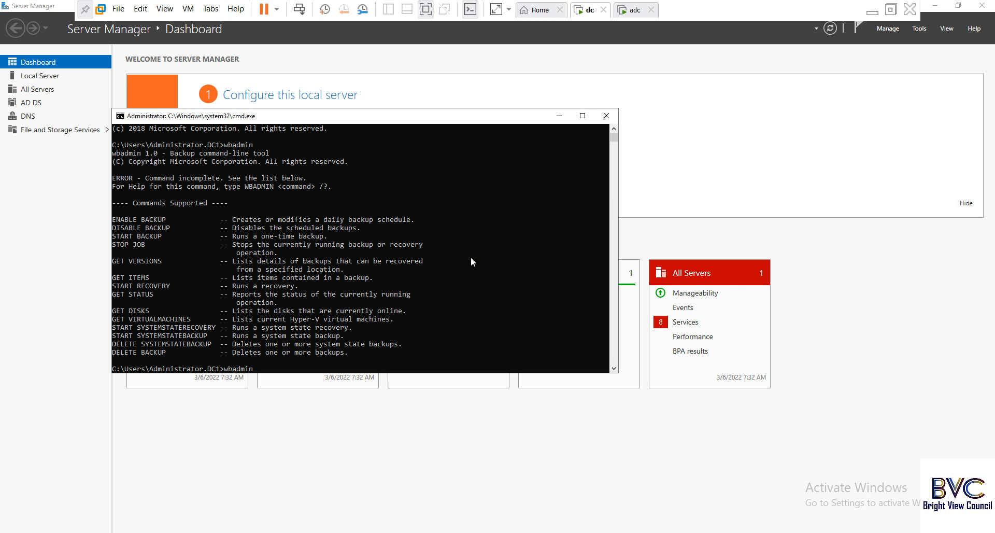
{"action": "key", "text": "BackSpace"}
{"action": "key", "text": "BackSpace"}
{"action": "key", "text": "BackSpace"}
{"action": "key", "text": "BackSpace"}
{"action": "key", "text": "BackSpace"}
{"action": "key", "text": "BackSpace"}
{"action": "key", "text": "BackSpace"}
{"action": "left_click", "coordinate": [127, 260]}
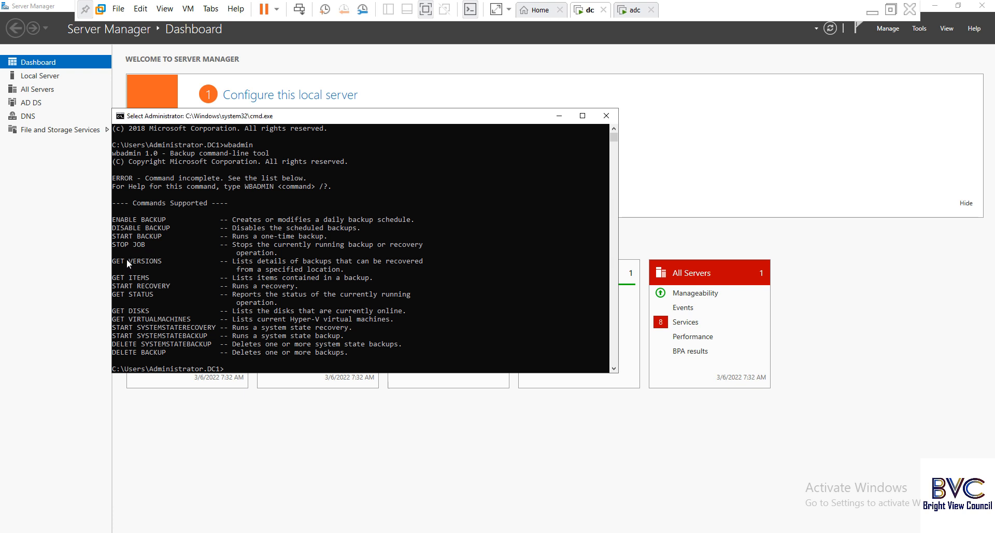
{"action": "left_click_drag", "start_coordinate": [169, 262], "coordinate": [170, 262]}
Set the console font to Consolas size 24 and move the window up and right.
{"action": "right_click", "coordinate": [390, 118]}
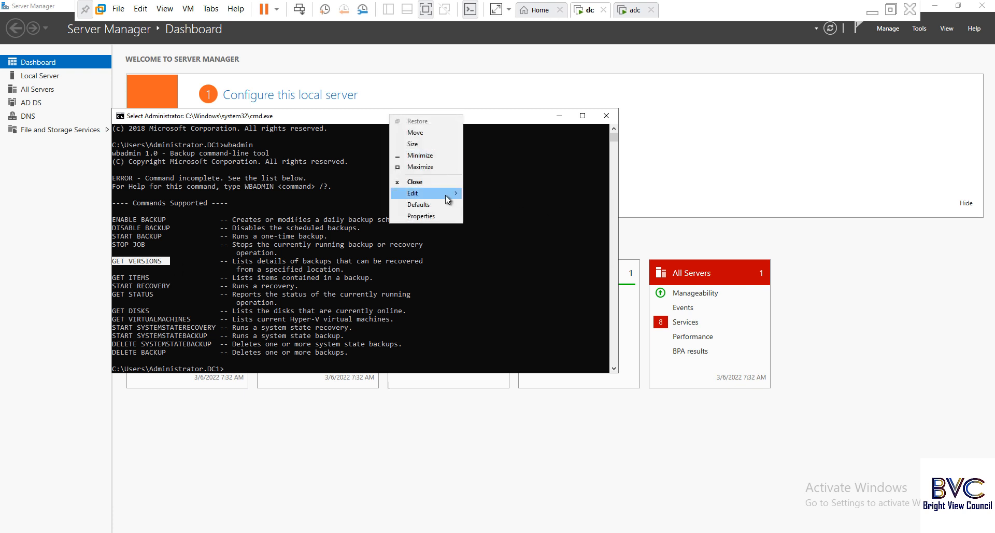
{"action": "left_click", "coordinate": [436, 217]}
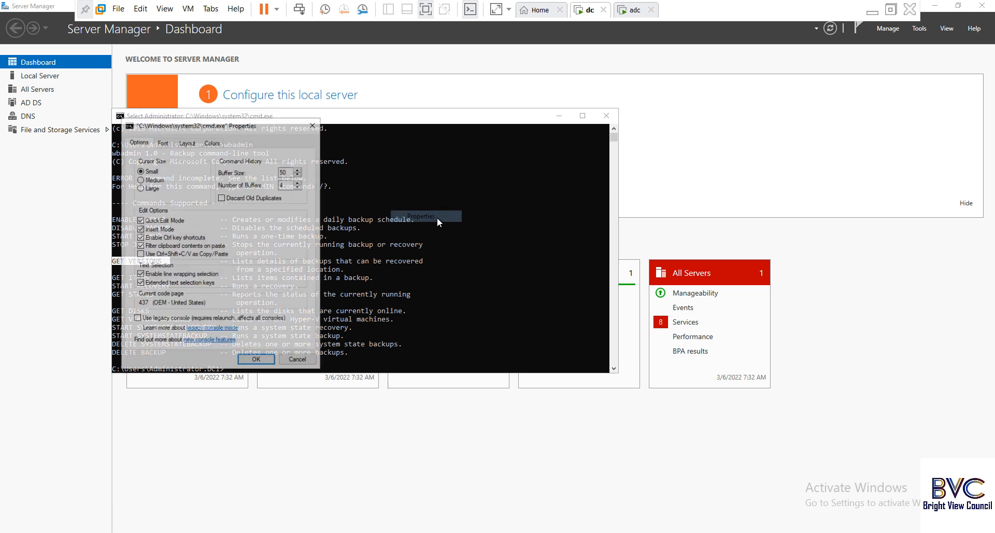
{"action": "left_click", "coordinate": [162, 142]}
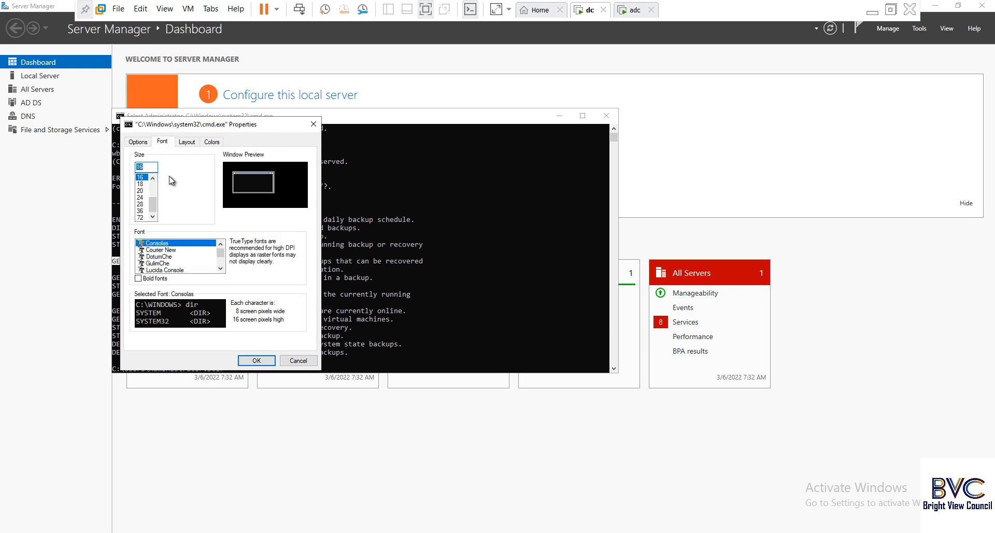
{"action": "left_click", "coordinate": [140, 190]}
{"action": "left_click", "coordinate": [140, 197]}
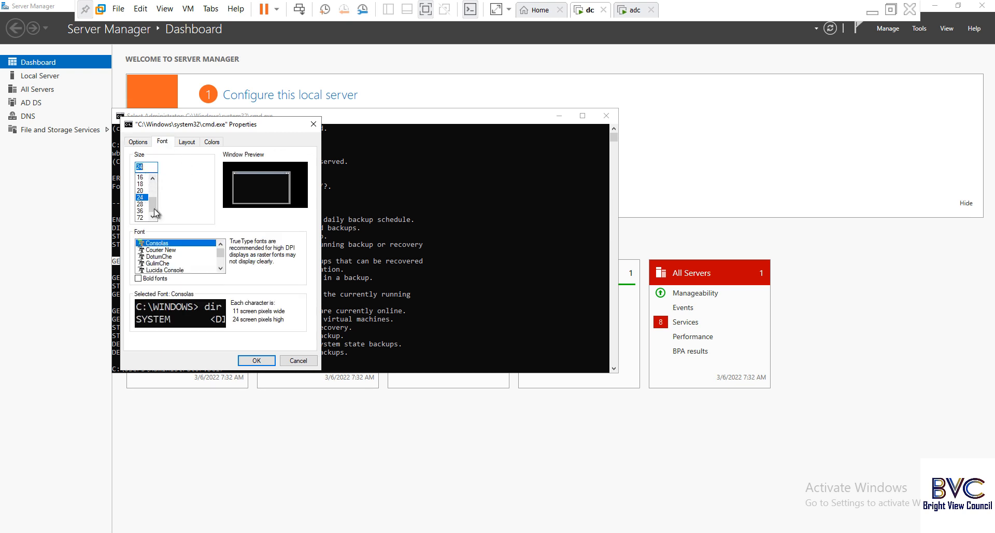
{"action": "left_click", "coordinate": [255, 359]}
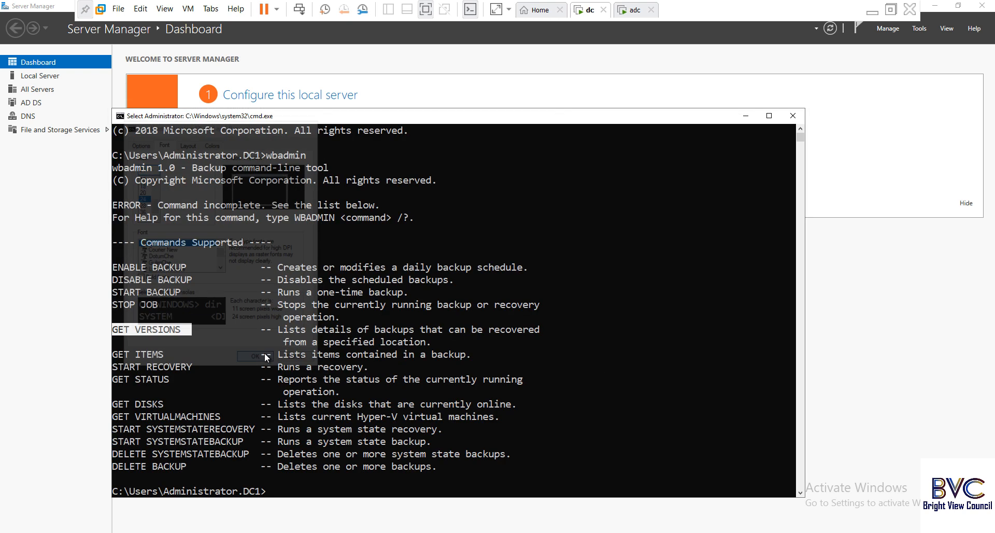
{"action": "left_click_drag", "start_coordinate": [485, 110], "coordinate": [513, 62]}
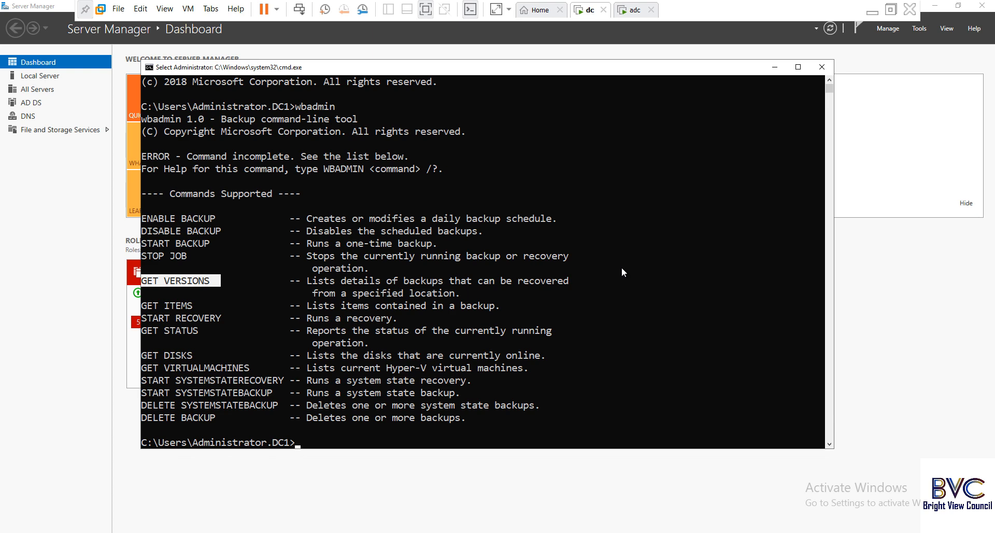
Run wbadmin GET VERSIONS and select the 03/06/2022-15:03 version identifier in the output.
{"action": "key", "text": "Up"}
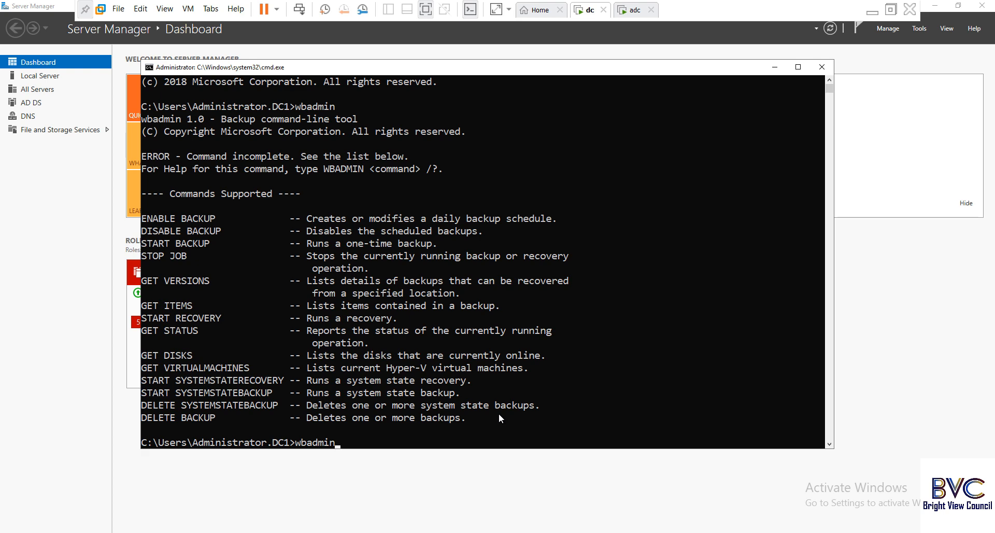
{"action": "left_click_drag", "start_coordinate": [143, 282], "coordinate": [208, 280]}
{"action": "key", "text": "super+c"}
{"action": "right_click", "coordinate": [208, 283]}
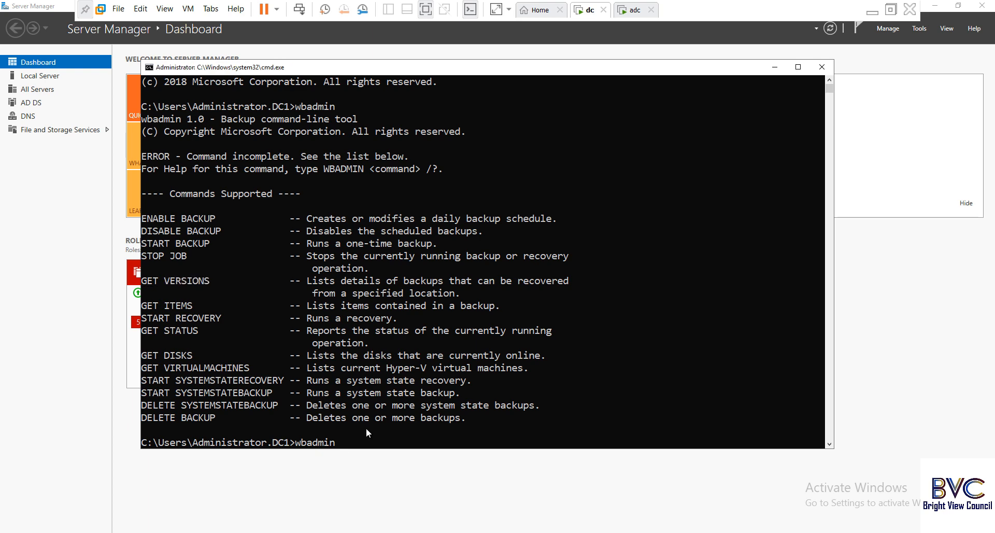
{"action": "right_click", "coordinate": [409, 444]}
{"action": "key", "text": "Return"}
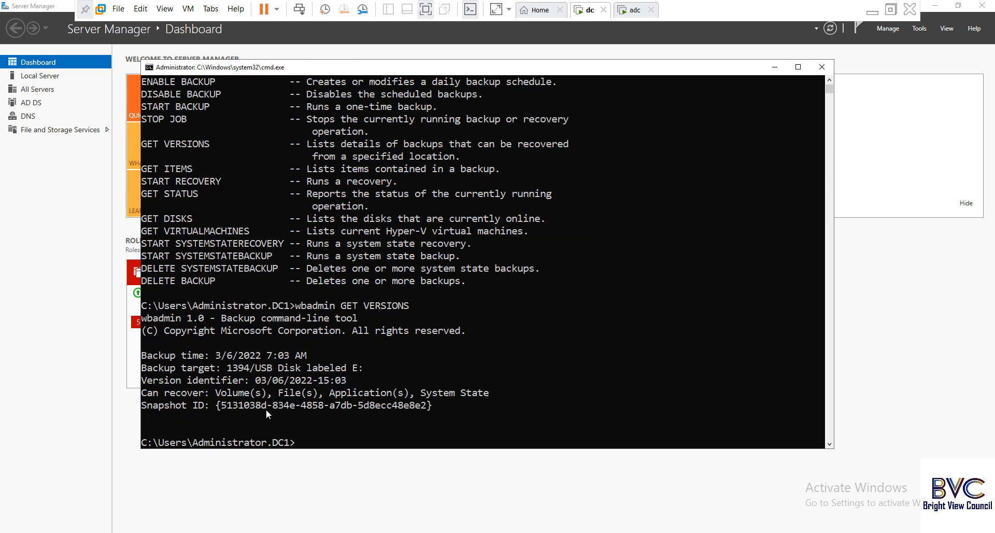
{"action": "left_click_drag", "start_coordinate": [145, 381], "coordinate": [245, 384]}
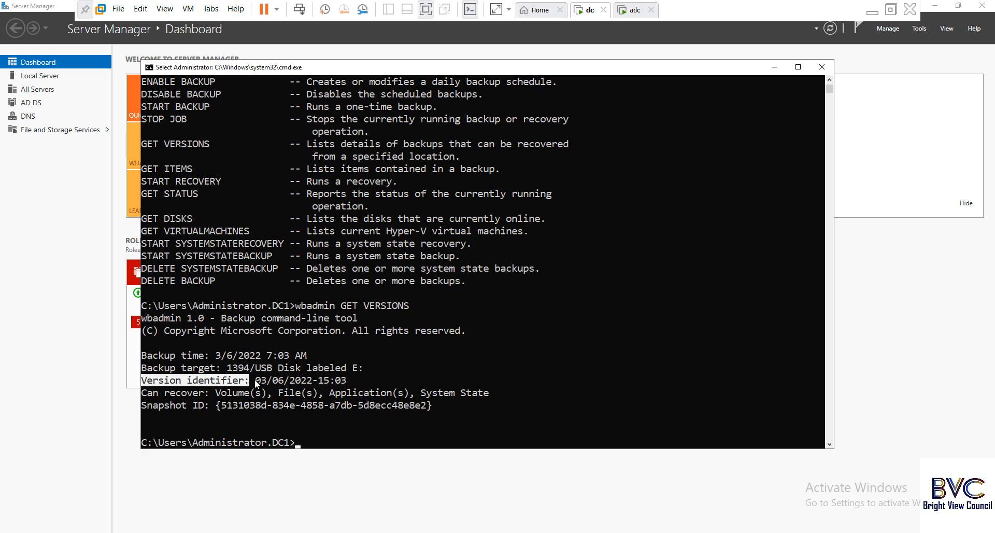
{"action": "left_click_drag", "start_coordinate": [255, 380], "coordinate": [345, 381]}
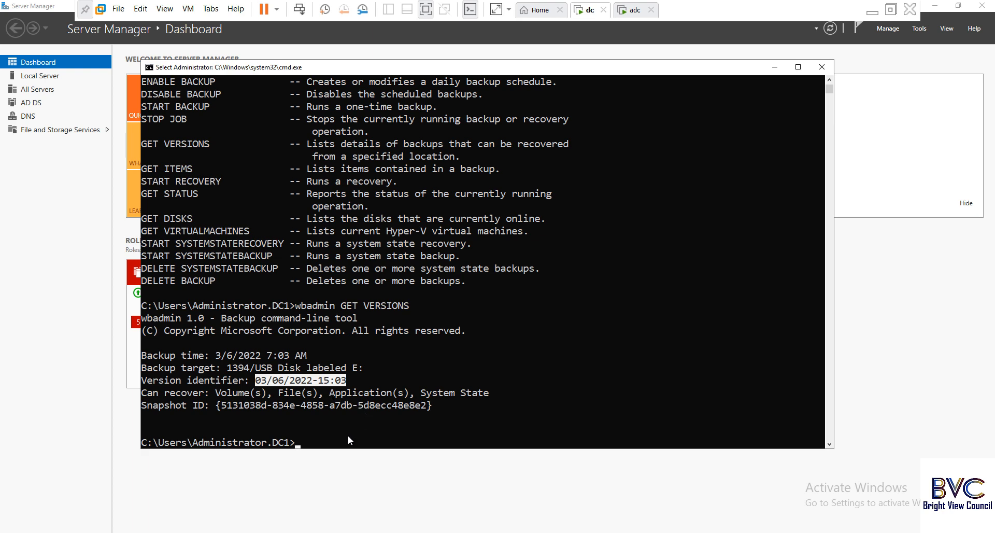
Run wbadmin START SYSTEMSTATERECOVERY bare, which reports the missing Version option.
{"action": "key", "text": "ctrl+c"}
{"action": "key", "text": "Up"}
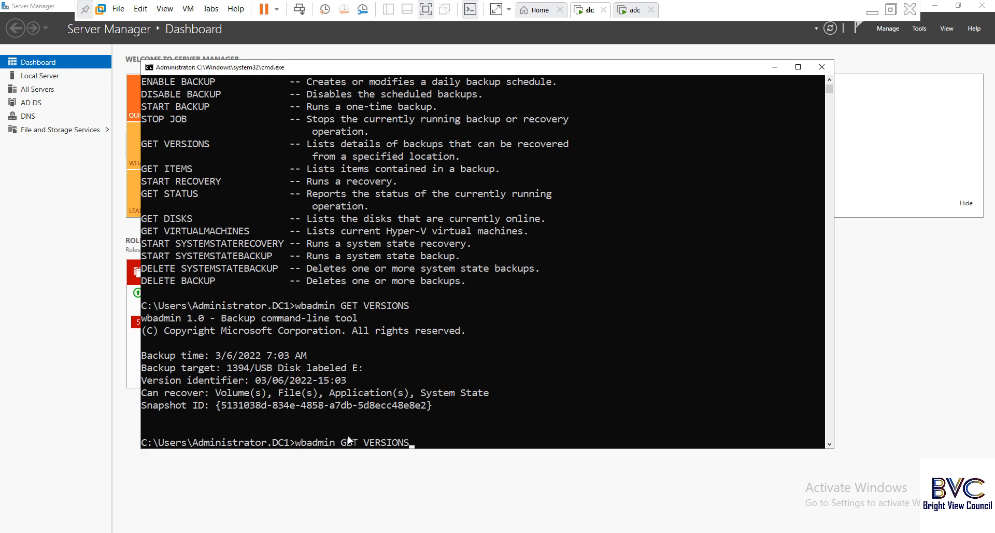
{"action": "key", "text": "BackSpace"}
{"action": "key", "text": "BackSpace"}
{"action": "key", "text": "BackSpace"}
{"action": "key", "text": "BackSpace"}
{"action": "key", "text": "BackSpace"}
{"action": "key", "text": "BackSpace"}
{"action": "key", "text": "BackSpace"}
{"action": "key", "text": "BackSpace"}
{"action": "key", "text": "BackSpace"}
{"action": "key", "text": "BackSpace"}
{"action": "key", "text": "BackSpace"}
{"action": "key", "text": "BackSpace"}
{"action": "key", "text": "BackSpace"}
{"action": "left_click_drag", "start_coordinate": [144, 243], "coordinate": [285, 244]}
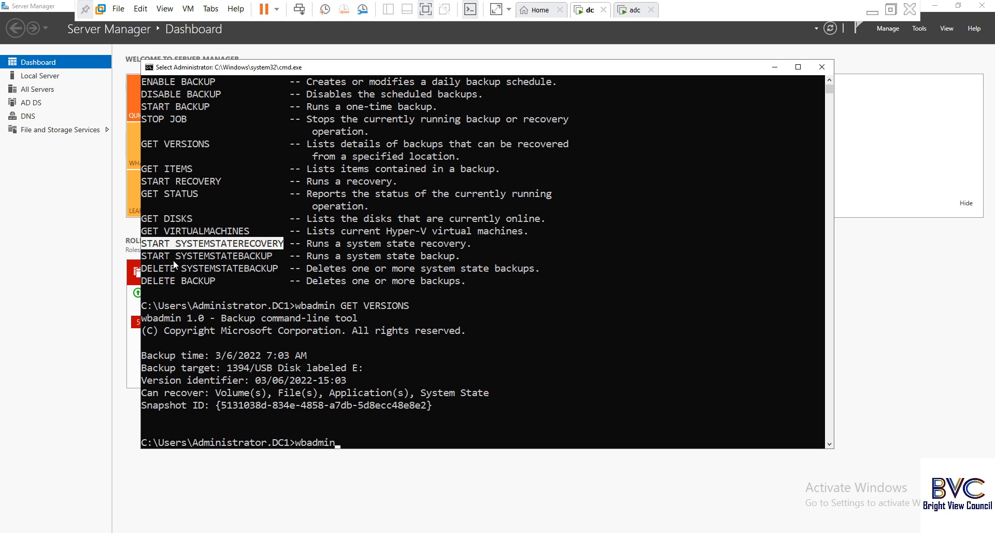
{"action": "right_click", "coordinate": [261, 246]}
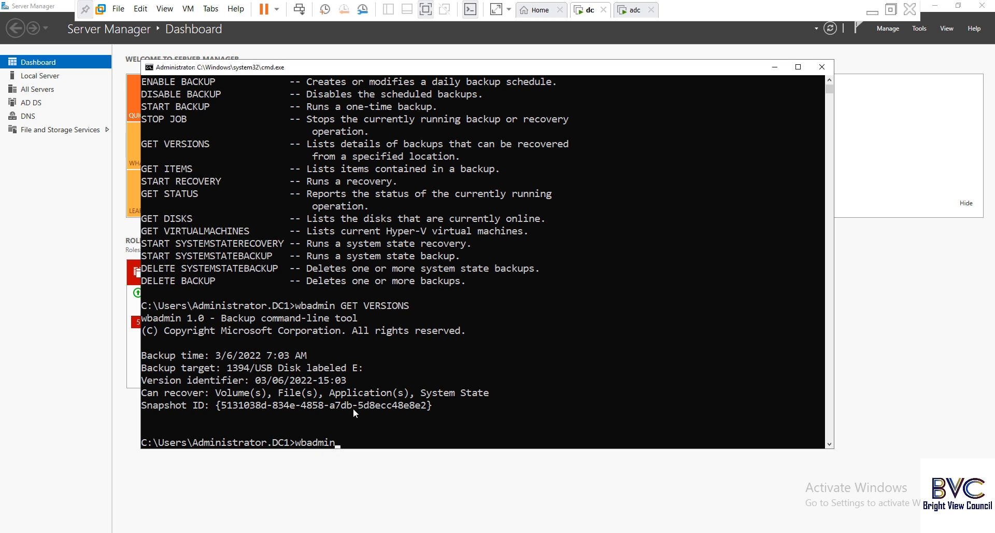
{"action": "right_click", "coordinate": [380, 418]}
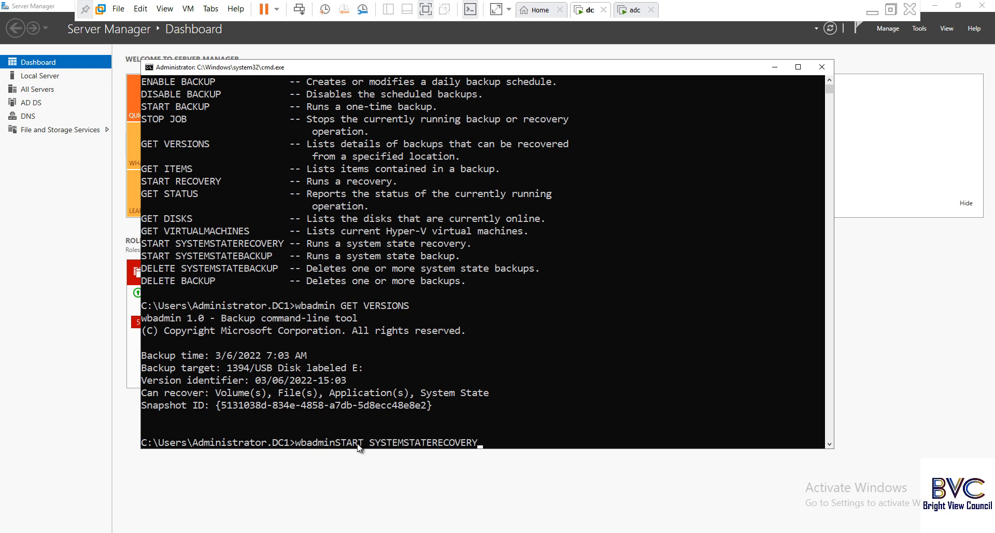
{"action": "key", "text": "Left"}
{"action": "key", "text": "Left"}
{"action": "key", "text": "Left"}
{"action": "key", "text": "Left"}
{"action": "key", "text": "Left"}
{"action": "key", "text": "Left"}
{"action": "key", "text": "Left"}
{"action": "key", "text": "Left"}
{"action": "key", "text": "Left"}
{"action": "key", "text": "Right"}
{"action": "key", "text": "Right"}
{"action": "key", "text": "Right"}
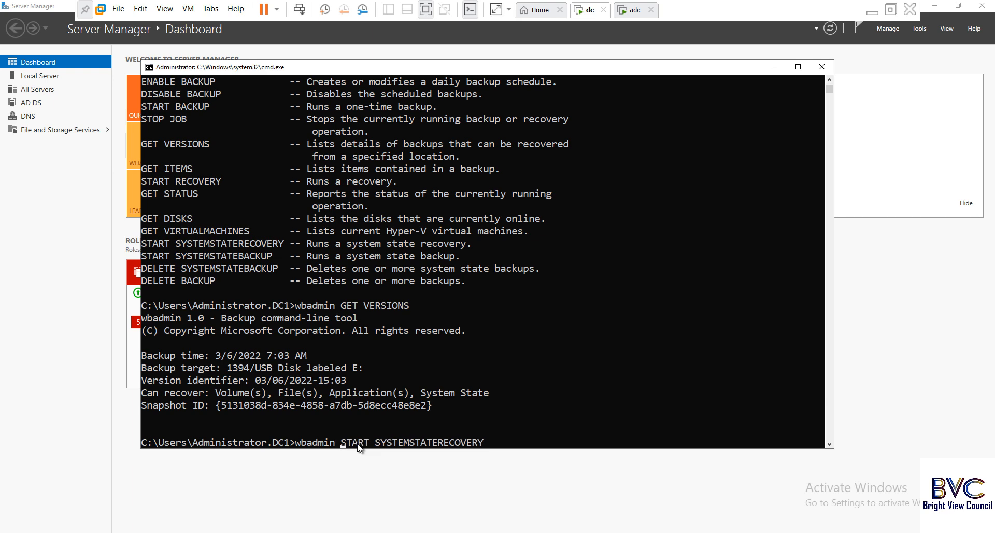
{"action": "key", "text": "Return"}
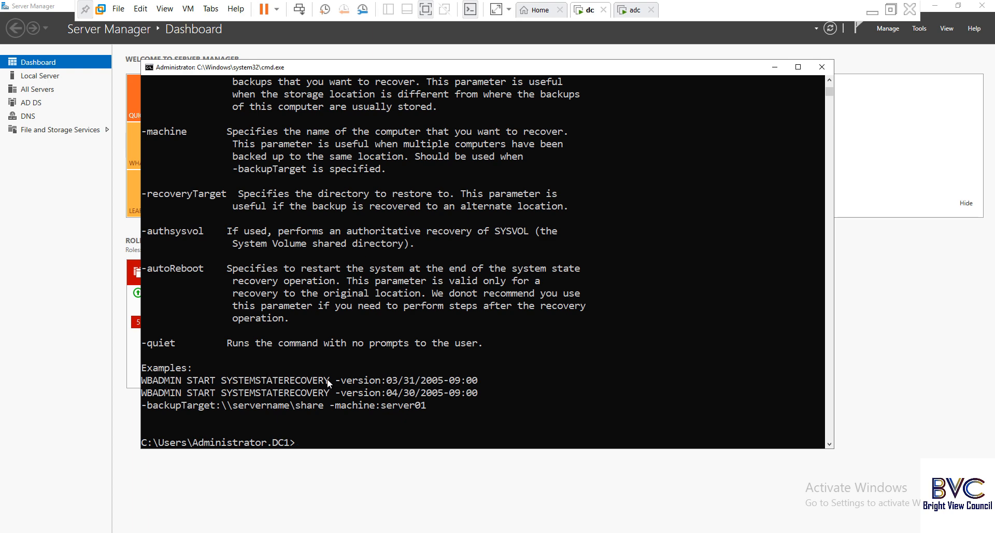
Copy the example WBADMIN START SYSTEMSTATERECOVERY -version: line to the prompt.
{"action": "left_click", "coordinate": [144, 379]}
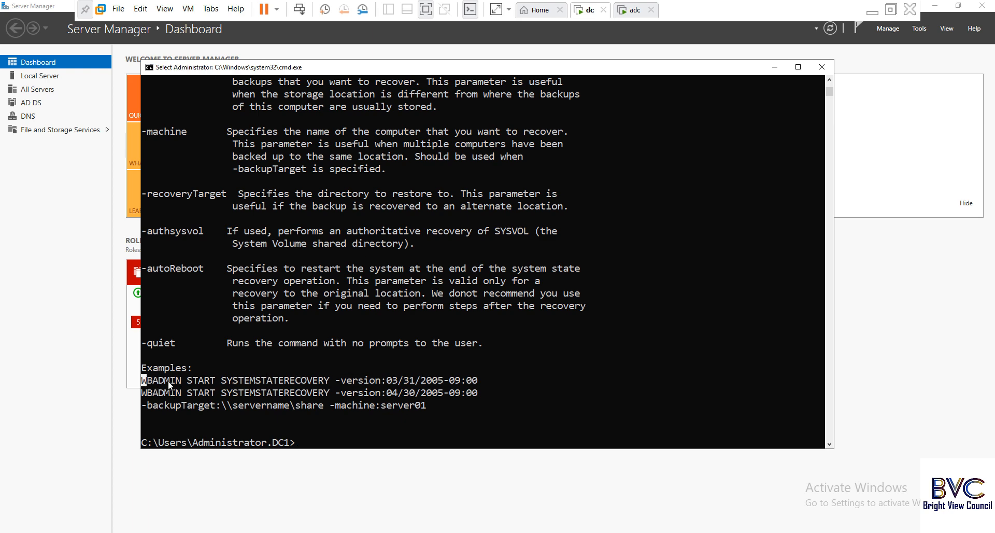
{"action": "left_click_drag", "start_coordinate": [213, 384], "coordinate": [384, 384]}
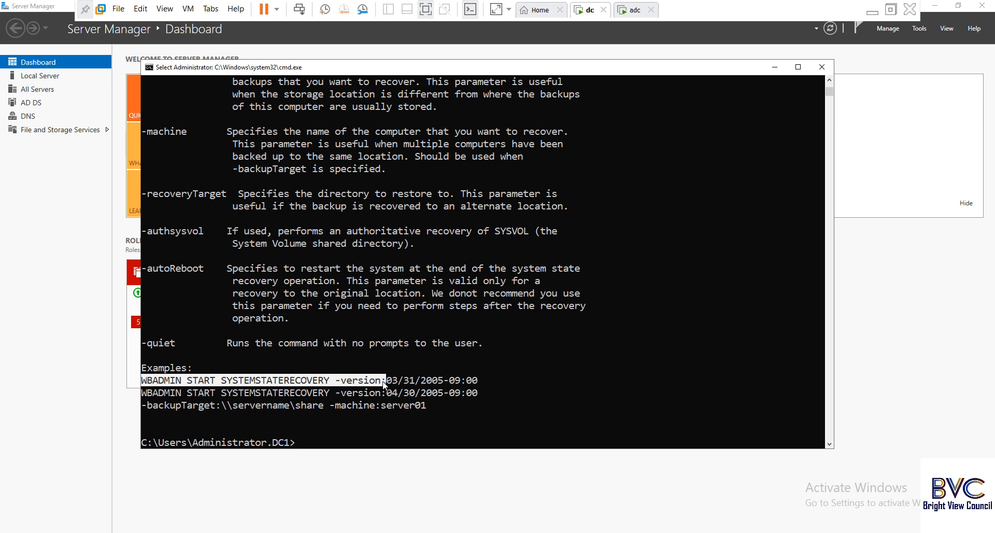
{"action": "right_click", "coordinate": [384, 384]}
{"action": "right_click", "coordinate": [362, 431]}
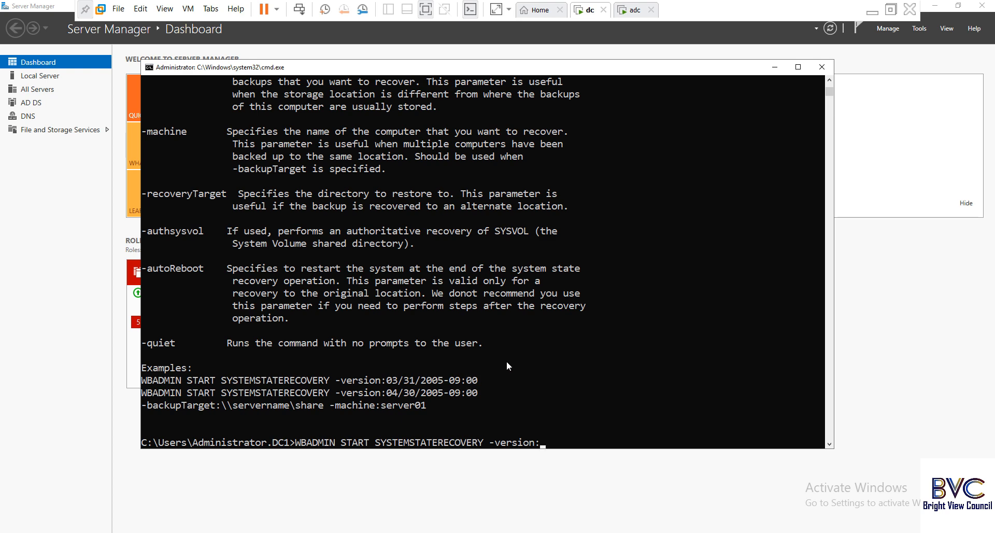
Append version identifier 03/06/2022-15:03 after -version: in the recovery command.
{"action": "scroll", "coordinate": [500, 379], "scroll_direction": "up", "scroll_amount": 7}
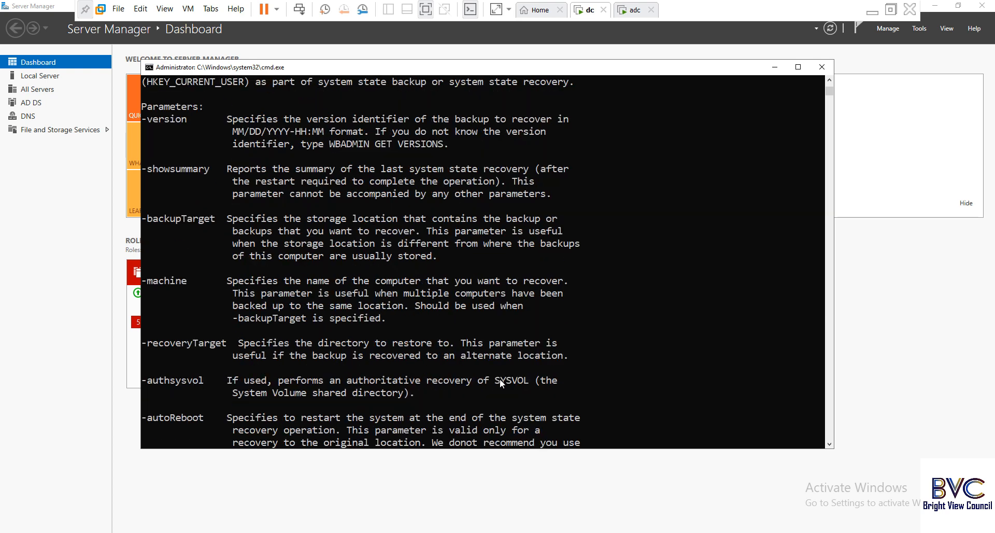
{"action": "scroll", "coordinate": [500, 379], "scroll_direction": "up", "scroll_amount": 6}
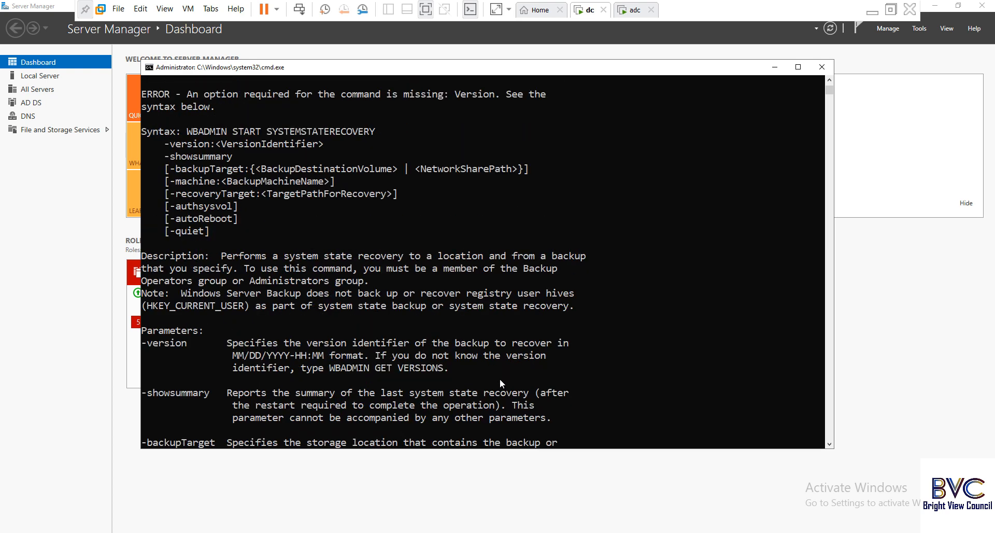
{"action": "scroll", "coordinate": [499, 384], "scroll_direction": "up", "scroll_amount": 1}
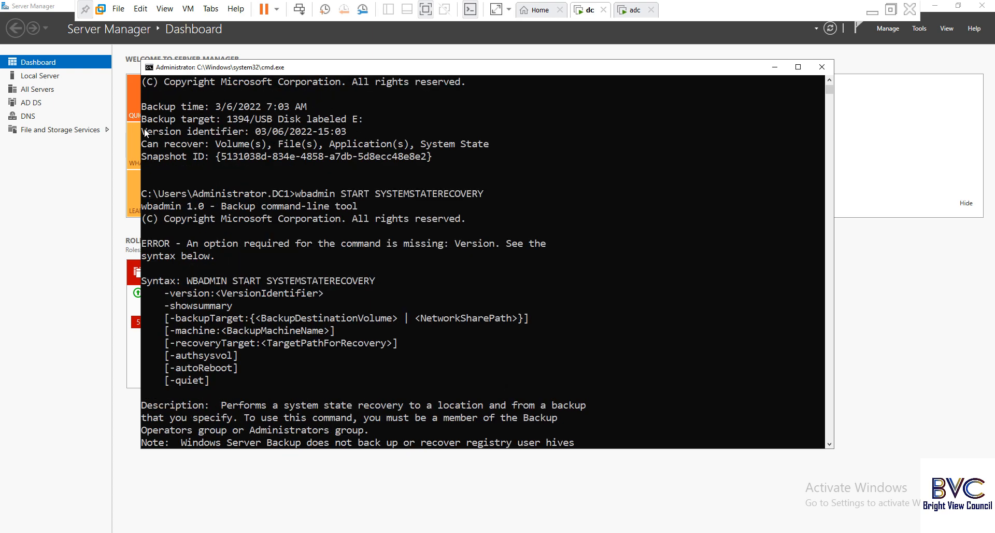
{"action": "left_click_drag", "start_coordinate": [144, 128], "coordinate": [337, 132]}
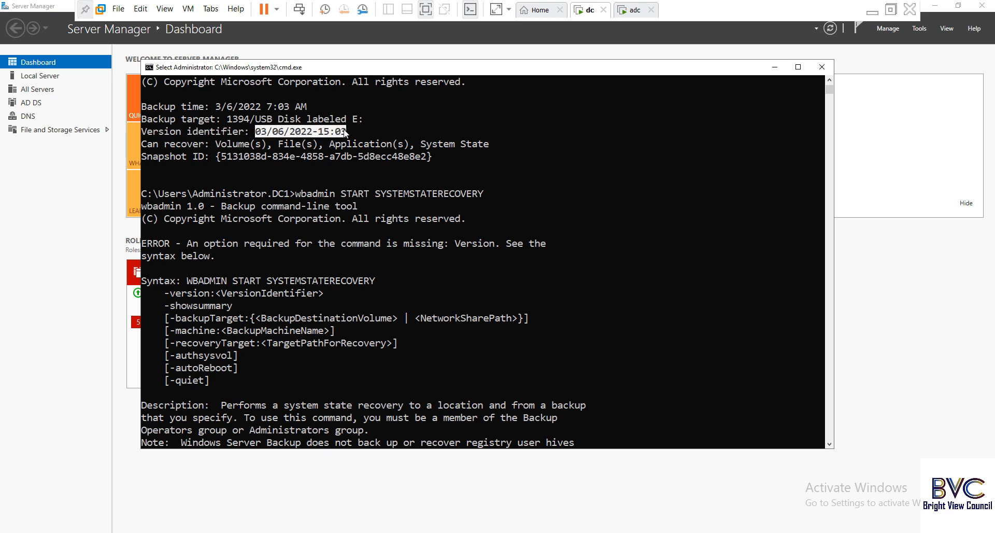
{"action": "right_click", "coordinate": [345, 133]}
{"action": "scroll", "coordinate": [482, 254], "scroll_direction": "down", "scroll_amount": 11}
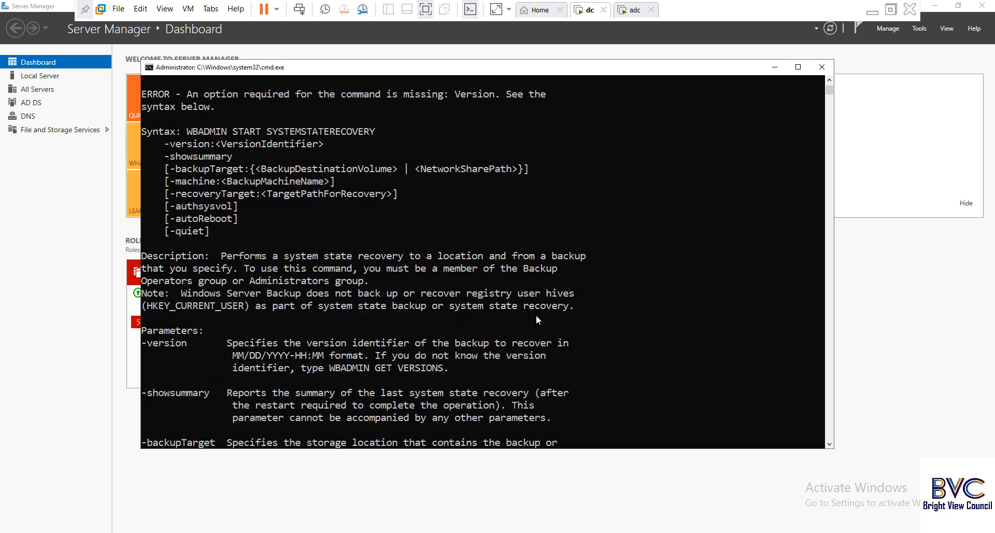
{"action": "scroll", "coordinate": [535, 315], "scroll_direction": "down", "scroll_amount": 8}
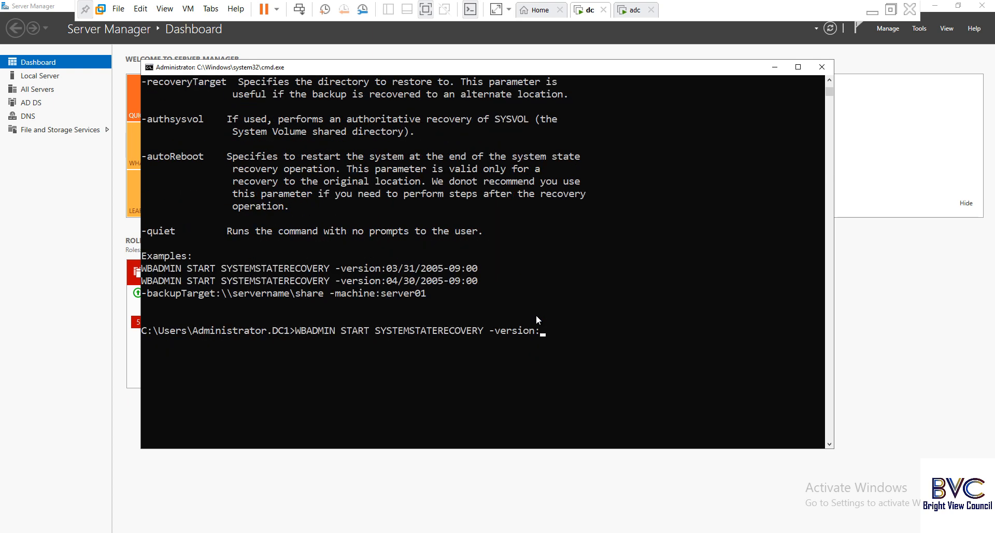
{"action": "right_click", "coordinate": [536, 315]}
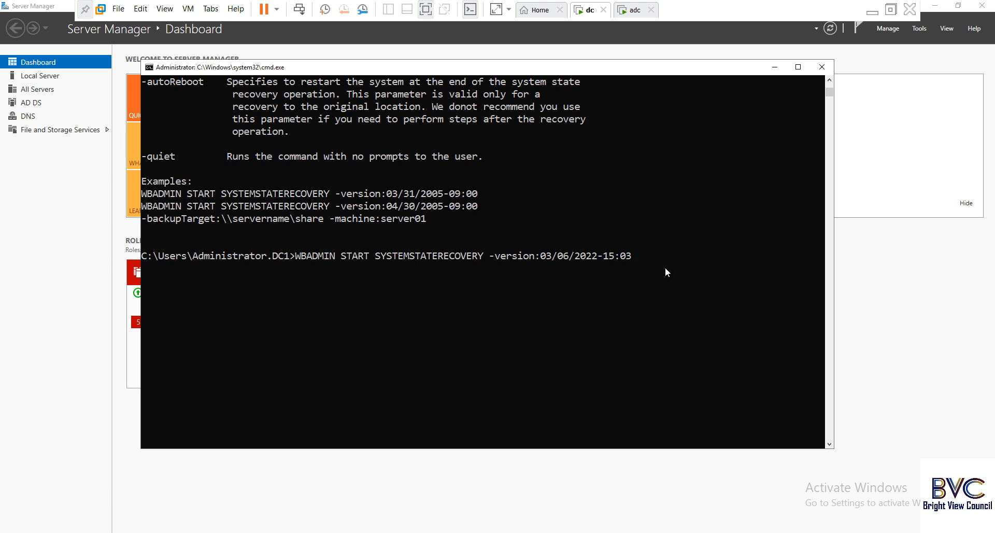
Run the 03/06/2022-15:03 recovery, answering y twice; it reports an invalid backup storage location.
{"action": "key", "text": "Return"}
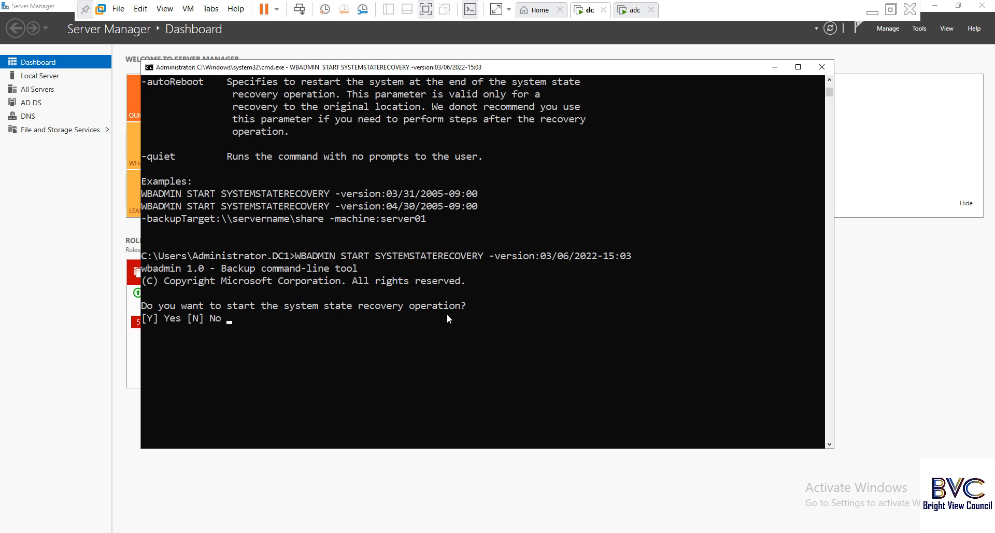
{"action": "type", "text": "y"}
{"action": "key", "text": "Return"}
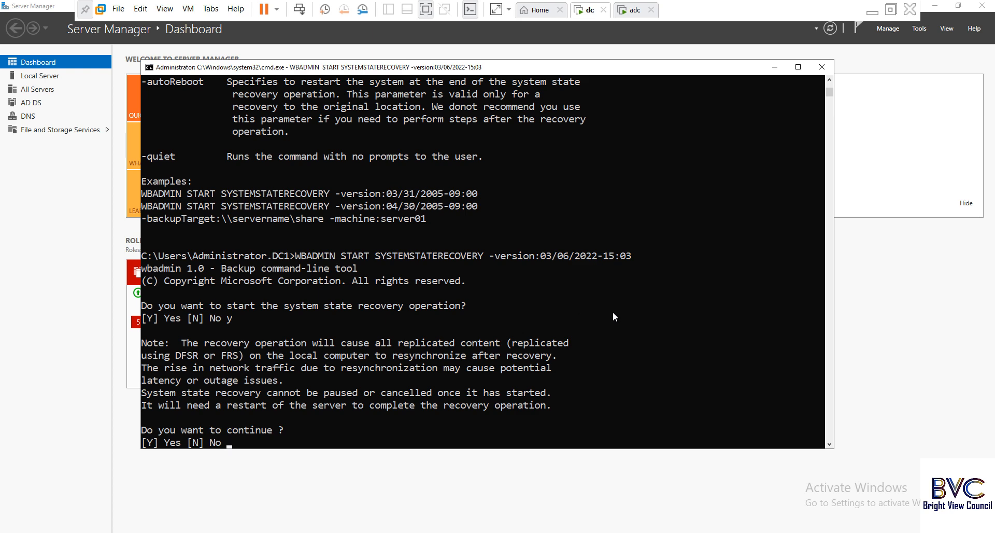
{"action": "type", "text": "y"}
{"action": "key", "text": "Return"}
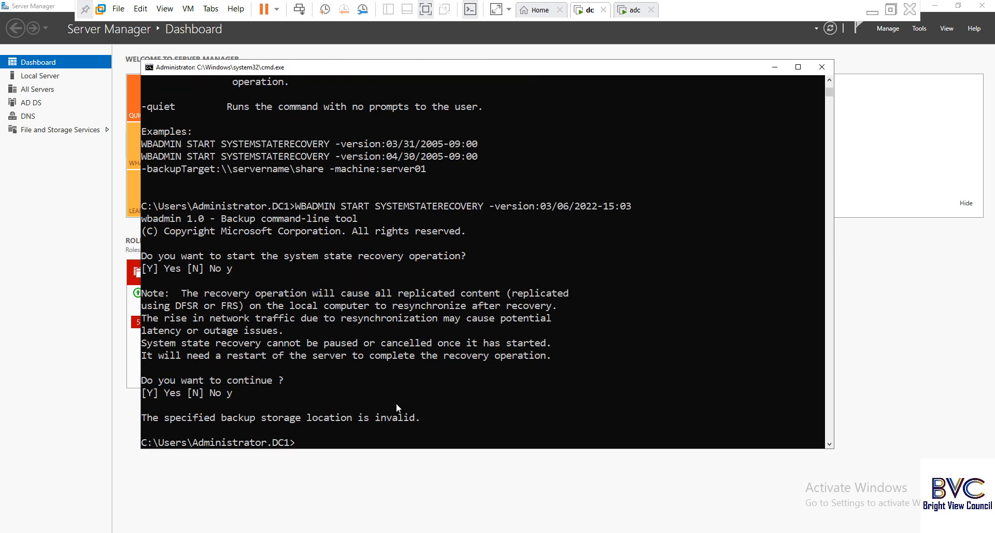
{"action": "scroll", "coordinate": [428, 386], "scroll_direction": "up", "scroll_amount": 1}
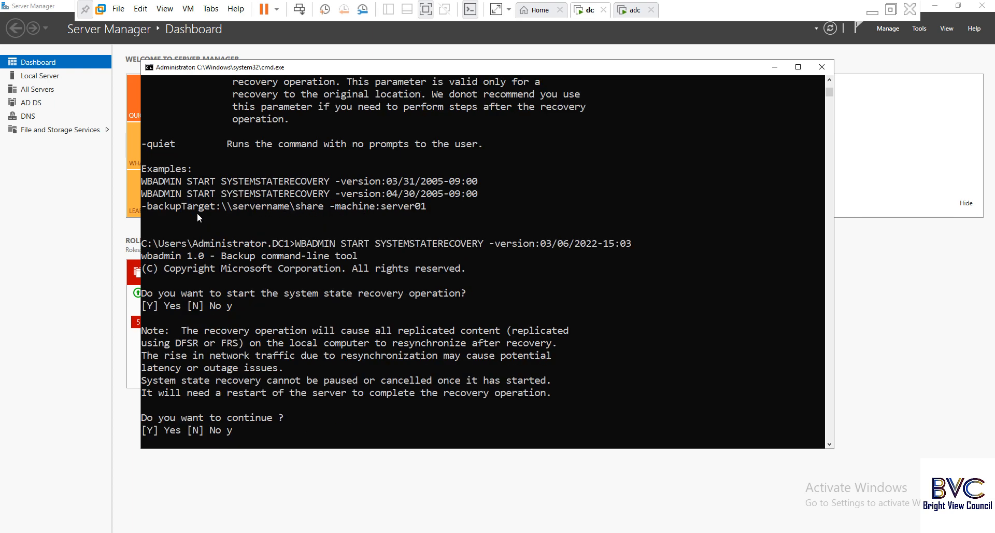
{"action": "scroll", "coordinate": [442, 352], "scroll_direction": "down", "scroll_amount": 4}
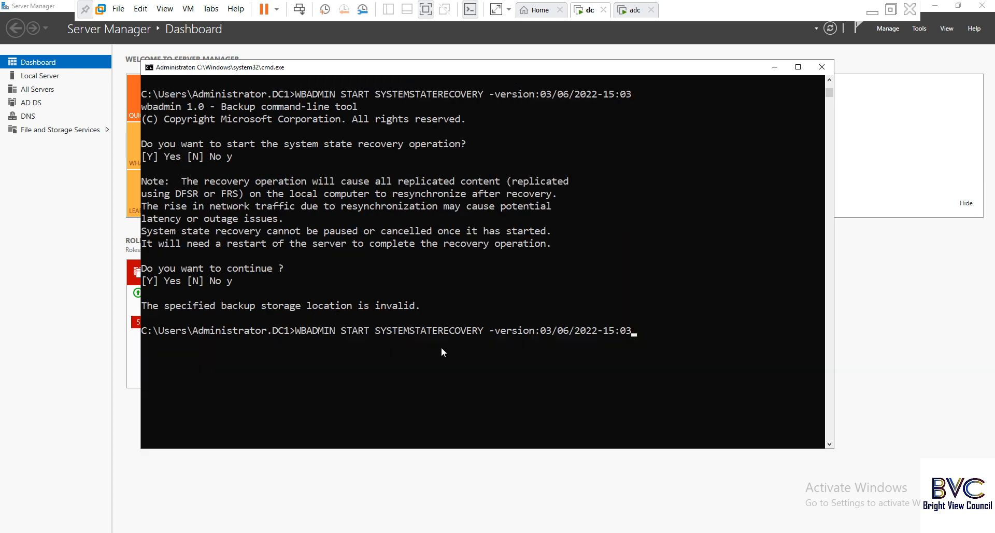
Rerun the recovery command, confirm both prompts with y, and minimise the VM window.
{"action": "key", "text": "Return"}
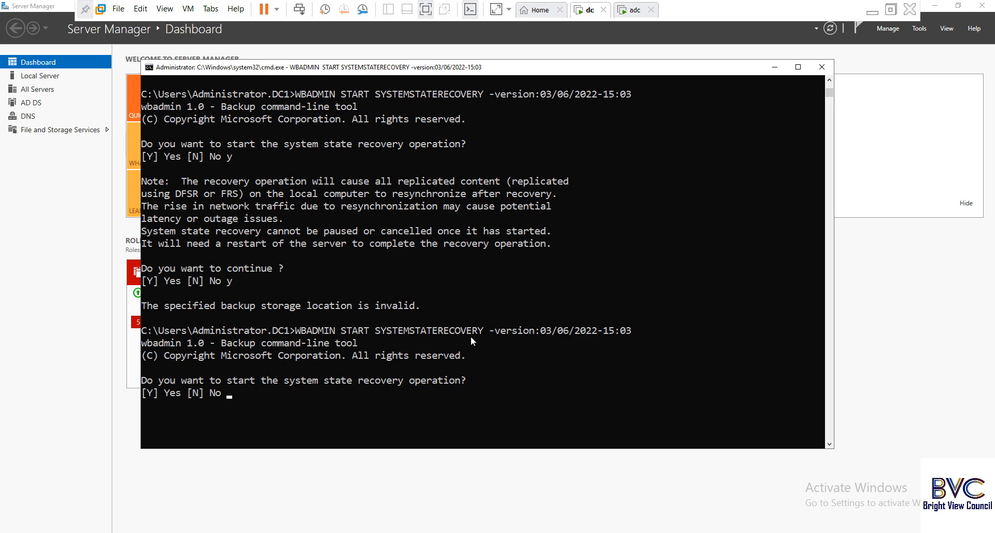
{"action": "type", "text": "y"}
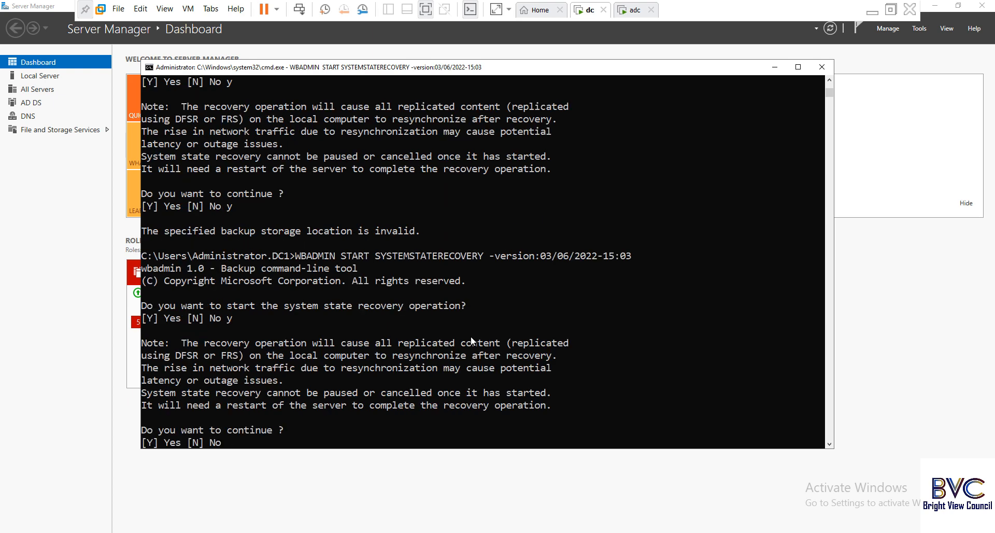
{"action": "type", "text": "y"}
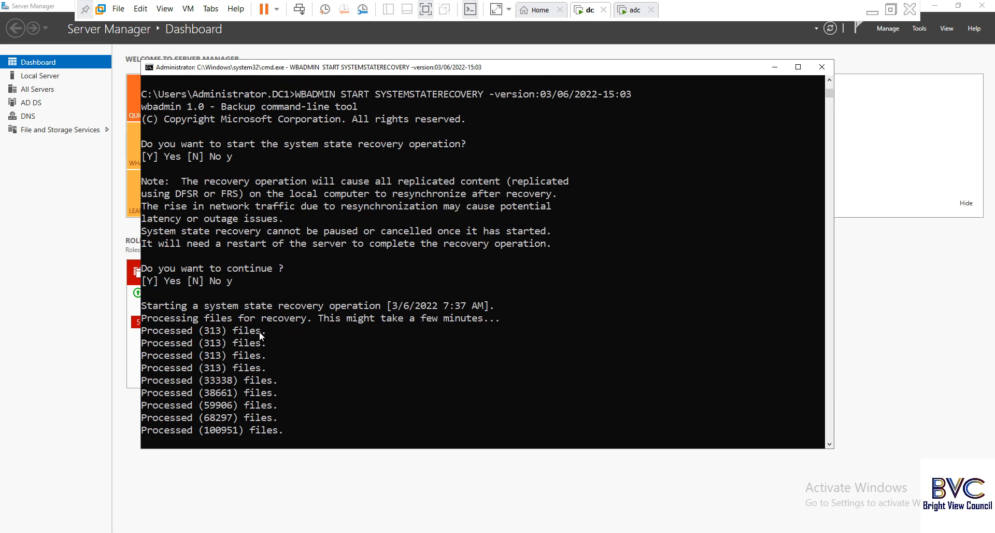
{"action": "left_click", "coordinate": [872, 11]}
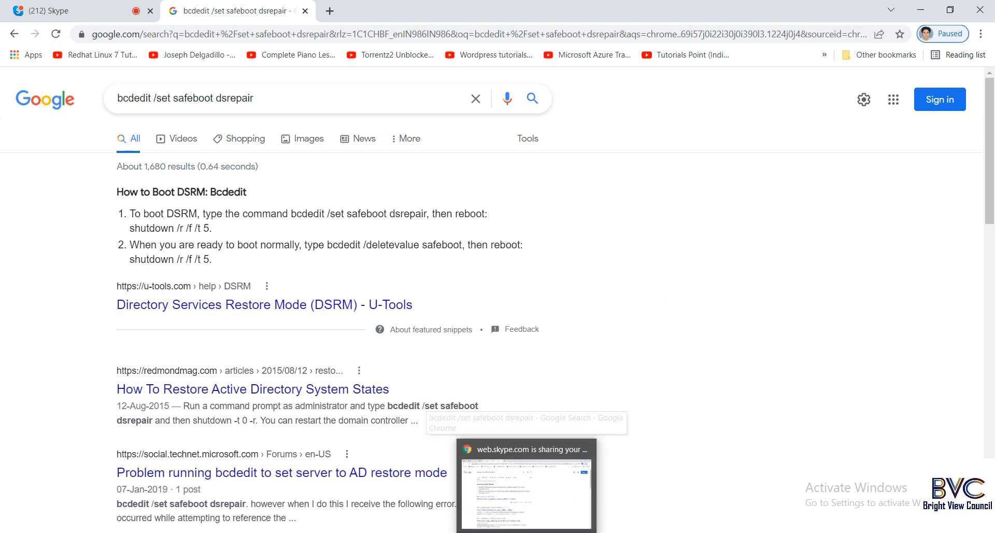
{"action": "mouse_move", "coordinate": [495, 531]}
{"action": "left_click", "coordinate": [508, 477]}
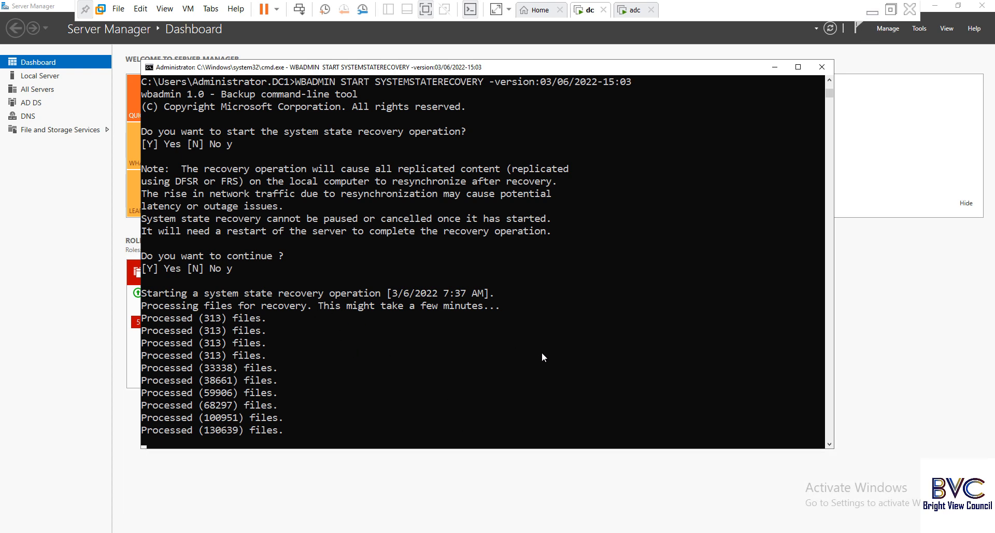
{"action": "left_click", "coordinate": [872, 10]}
Minimise Chrome to reveal the desktop.
{"action": "left_click", "coordinate": [920, 10]}
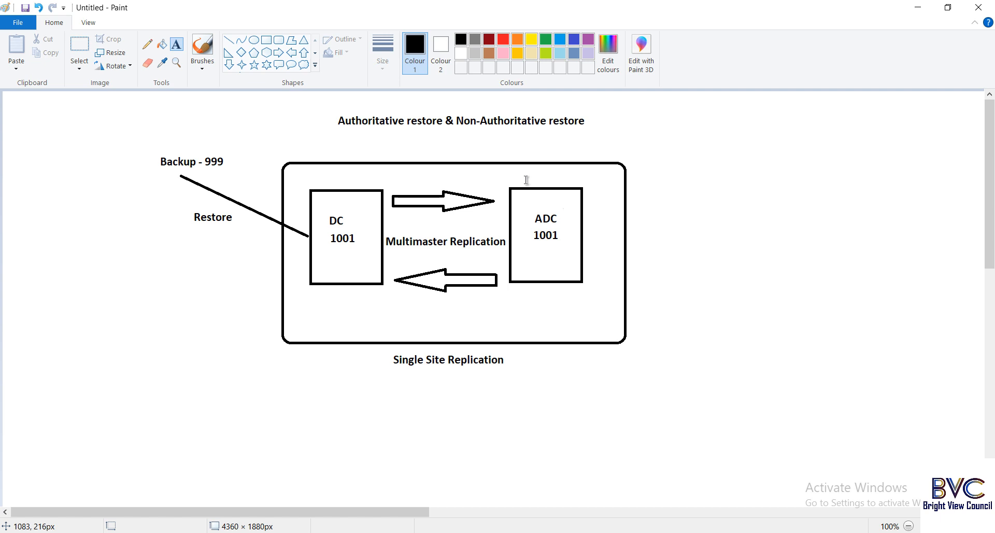
Extend the Paint label to 'Backup - 999 + 100000', then return to the dc VM.
{"action": "left_click", "coordinate": [228, 163]}
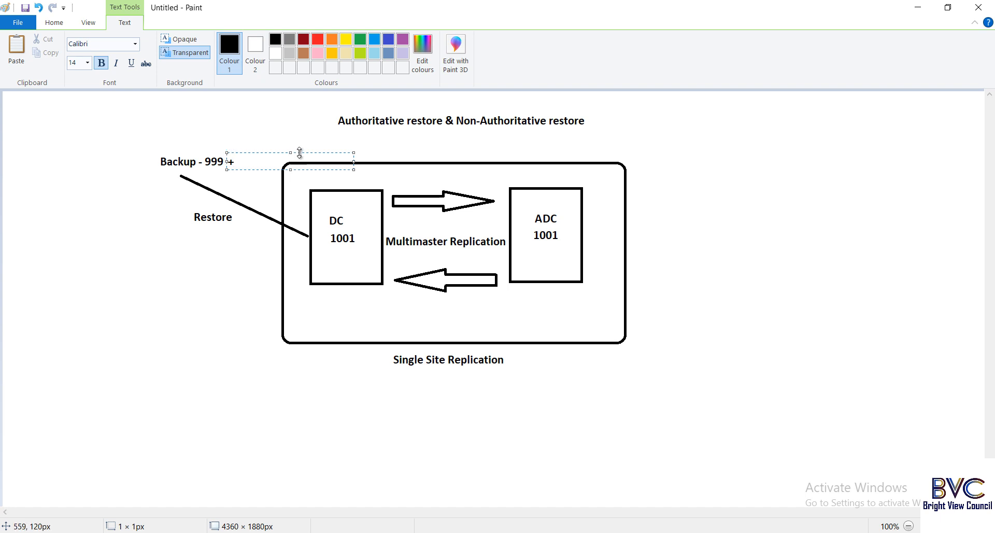
{"action": "left_click_drag", "start_coordinate": [301, 151], "coordinate": [300, 151]}
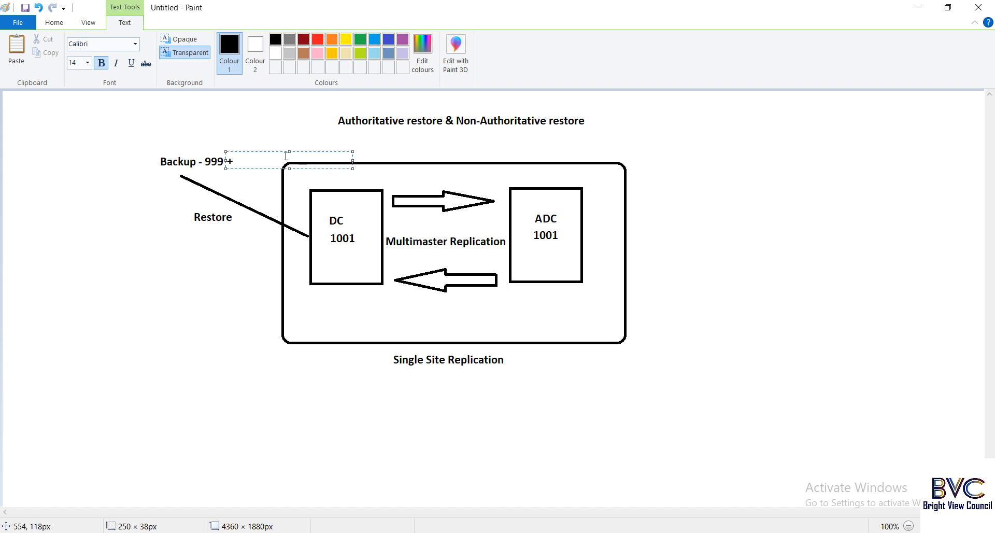
{"action": "type", "text": "100000"}
{"action": "left_click", "coordinate": [554, 374]}
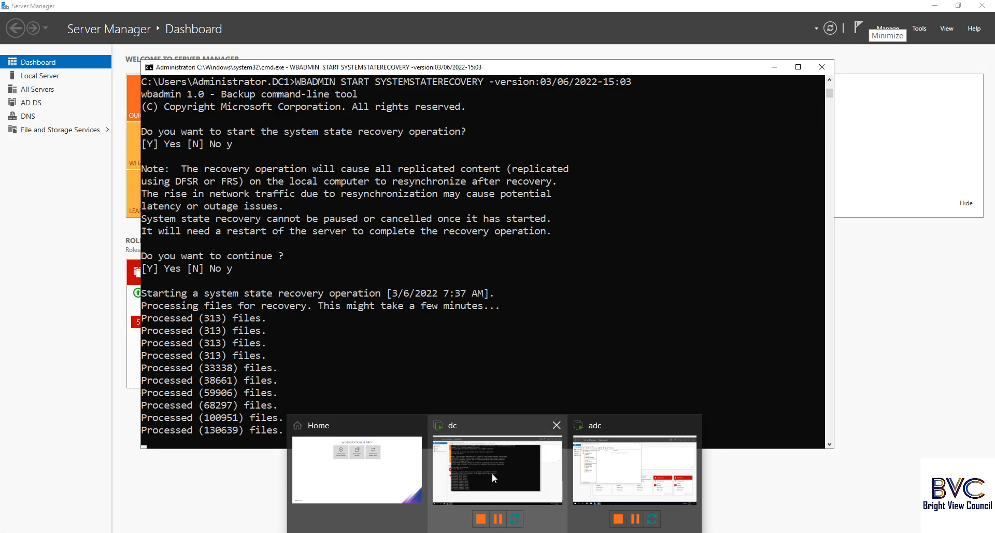
{"action": "left_click", "coordinate": [492, 473]}
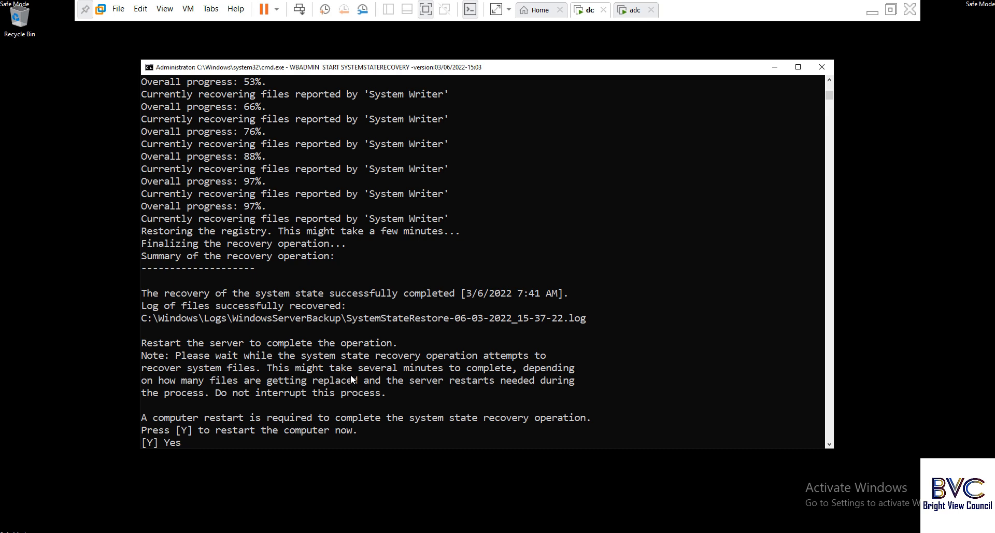
Move the recovery window aside and make a first, abandoned attempt at an administrator PowerShell.
{"action": "left_click_drag", "start_coordinate": [710, 66], "coordinate": [595, 49]}
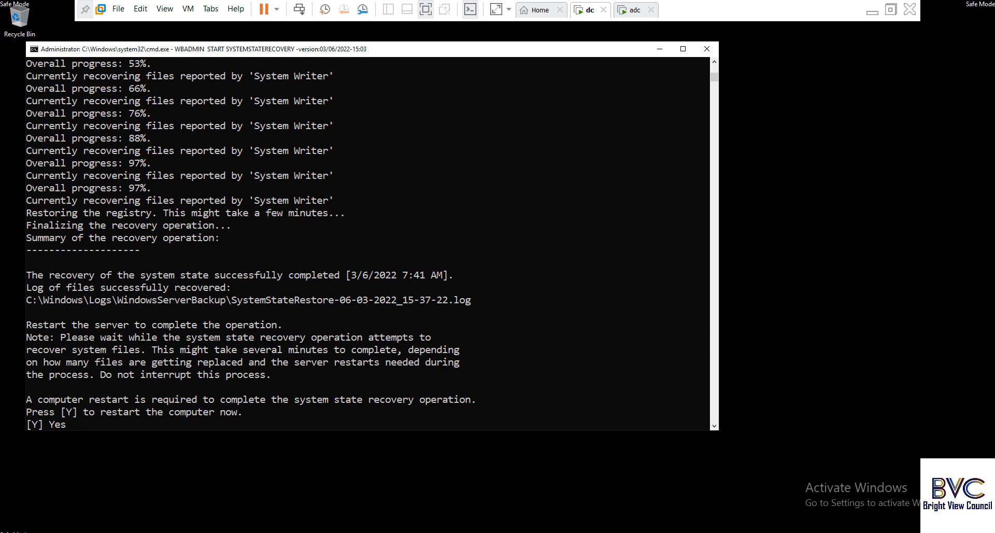
{"action": "key", "text": "super+x"}
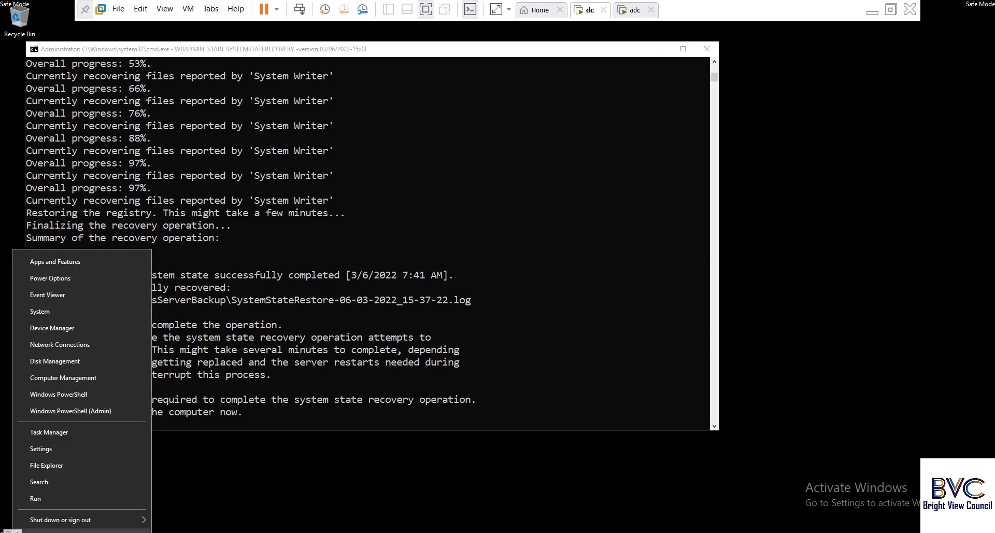
{"action": "left_click", "coordinate": [79, 409]}
{"action": "left_click_drag", "start_coordinate": [423, 103], "coordinate": [690, 69]}
{"action": "right_click", "coordinate": [503, 66]}
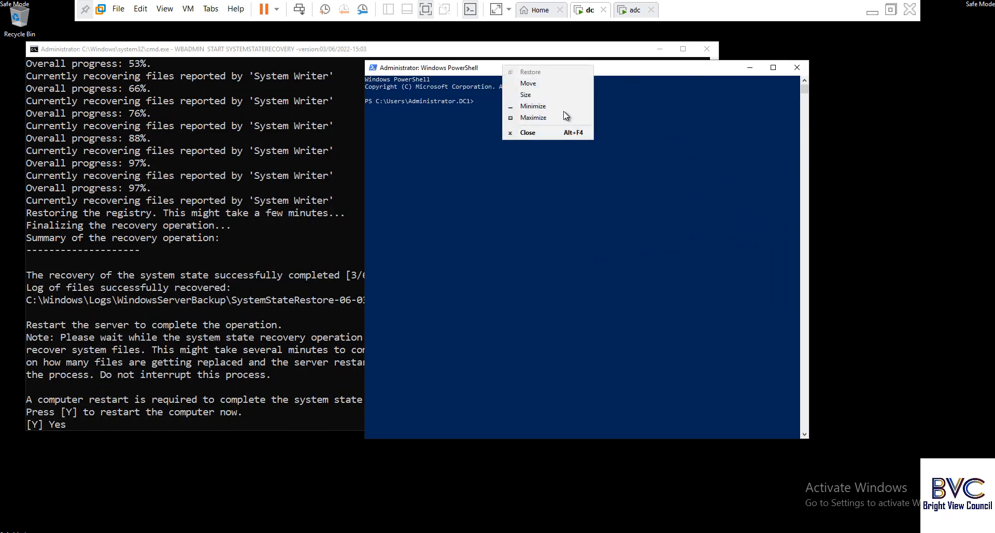
{"action": "right_click", "coordinate": [600, 69]}
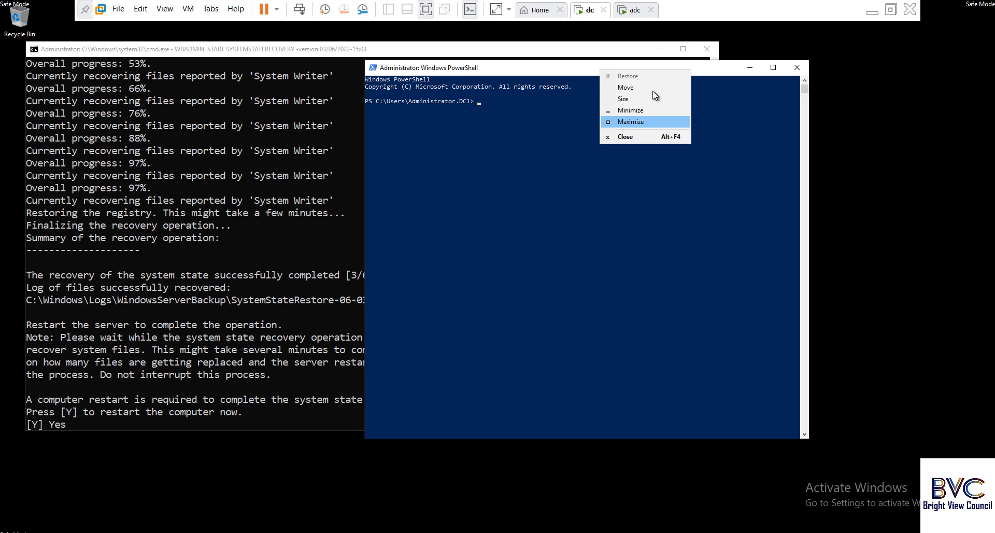
{"action": "left_click", "coordinate": [639, 137]}
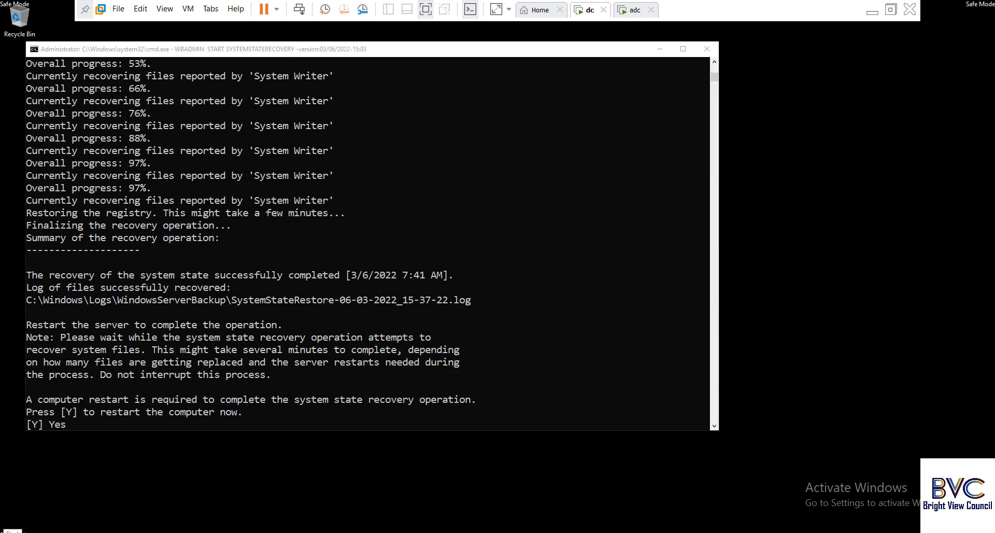
{"action": "key", "text": "super+x"}
{"action": "left_click", "coordinate": [54, 504]}
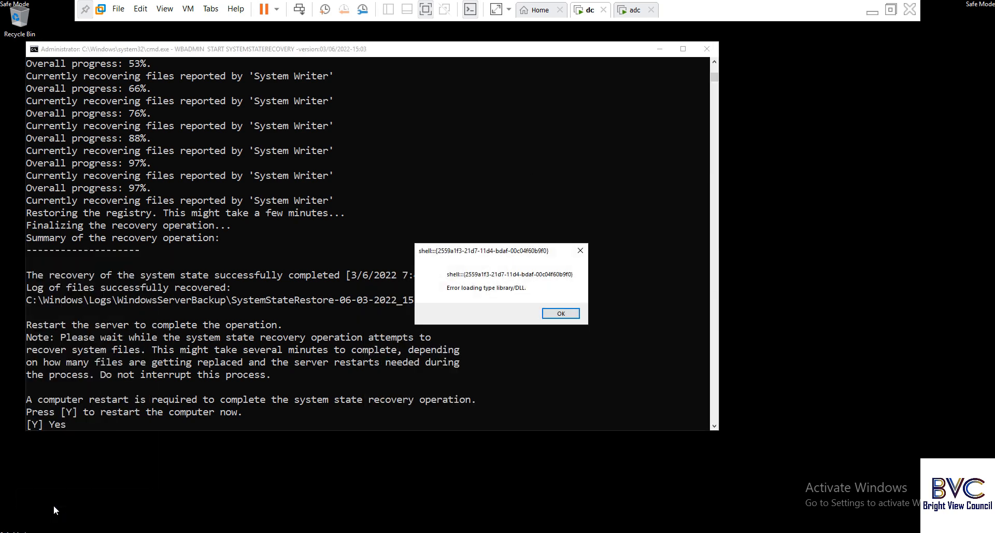
{"action": "key", "text": "Return"}
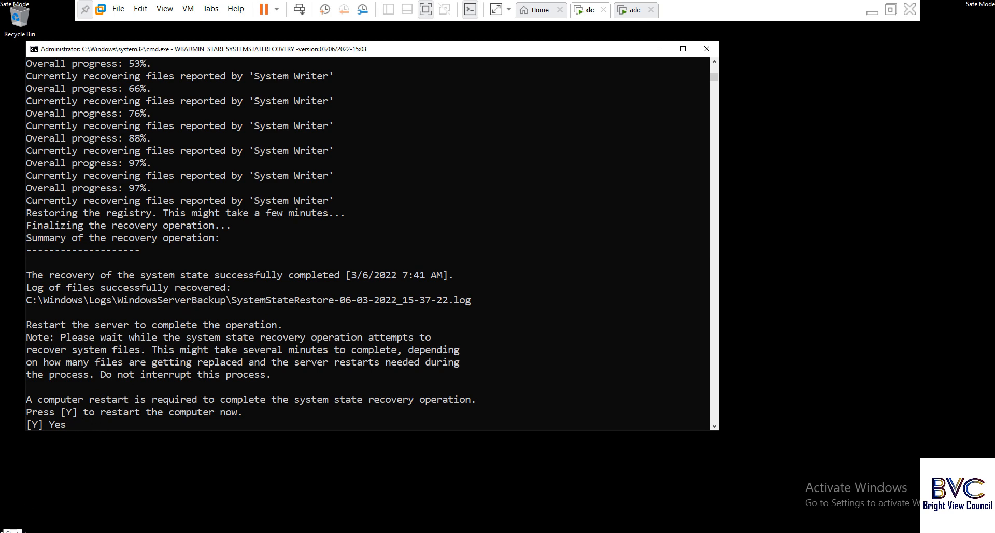
Open an administrator PowerShell beside the recovery summary and start ntdsutil.
{"action": "right_click", "coordinate": [10, 531]}
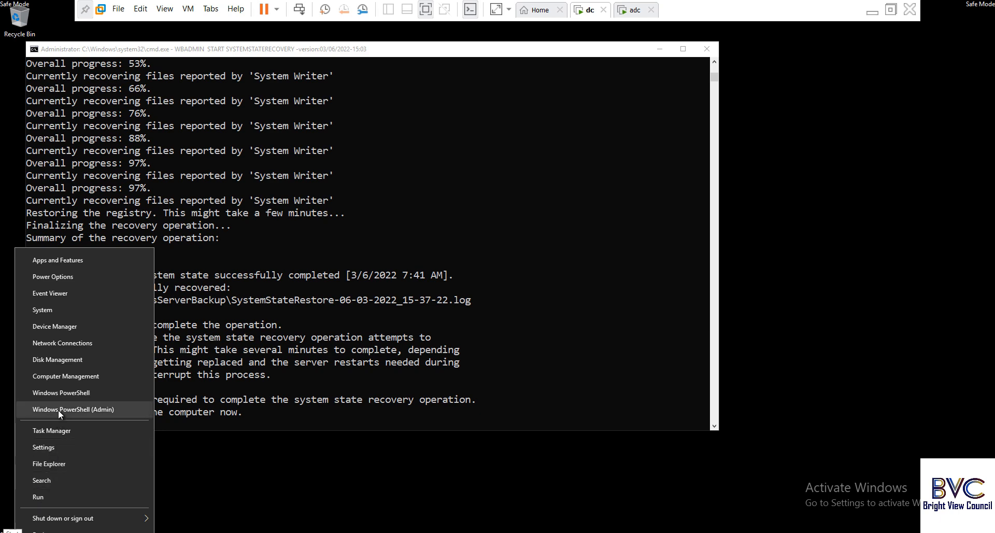
{"action": "left_click", "coordinate": [58, 409]}
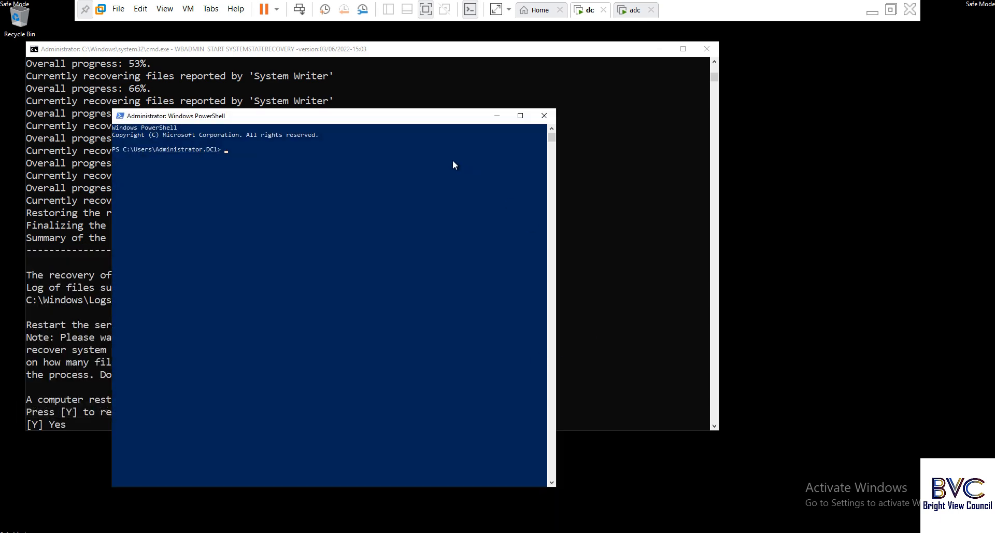
{"action": "left_click_drag", "start_coordinate": [435, 123], "coordinate": [694, 117]}
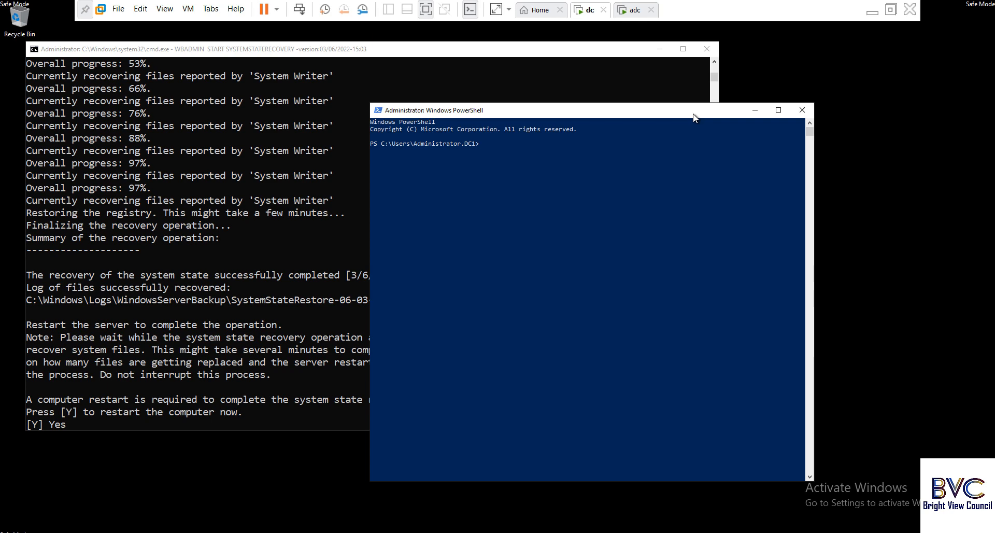
{"action": "type", "text": "ntdsutil"}
{"action": "key", "text": "Return"}
Make the PowerShell window taller using its system-menu Size option.
{"action": "right_click", "coordinate": [627, 113]}
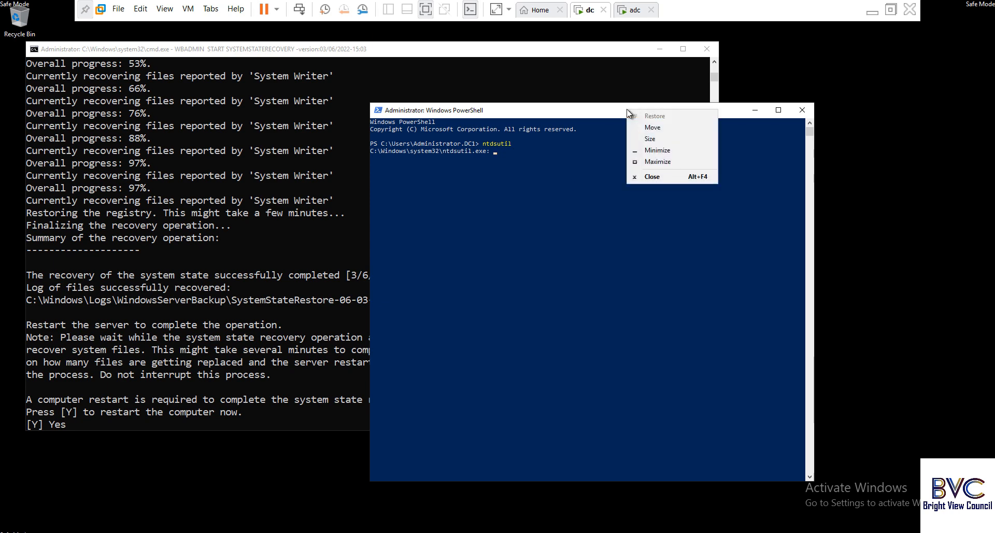
{"action": "left_click", "coordinate": [667, 140]}
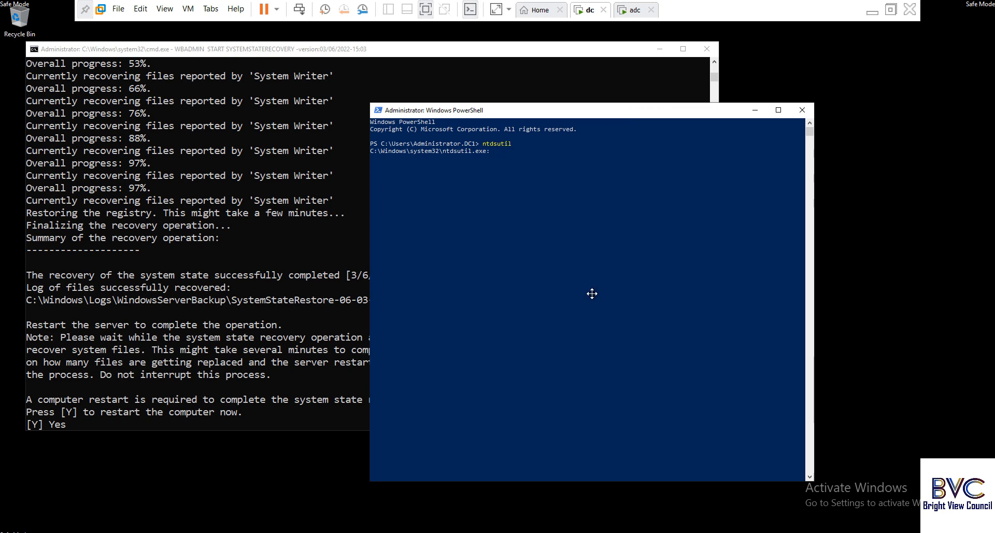
{"action": "right_click", "coordinate": [714, 110]}
{"action": "left_click", "coordinate": [669, 172]}
{"action": "mouse_move", "coordinate": [538, 102]}
{"action": "left_mouse_down"}
{"action": "mouse_move", "coordinate": [544, 88]}
{"action": "mouse_move", "coordinate": [543, 103]}
{"action": "left_mouse_up"}
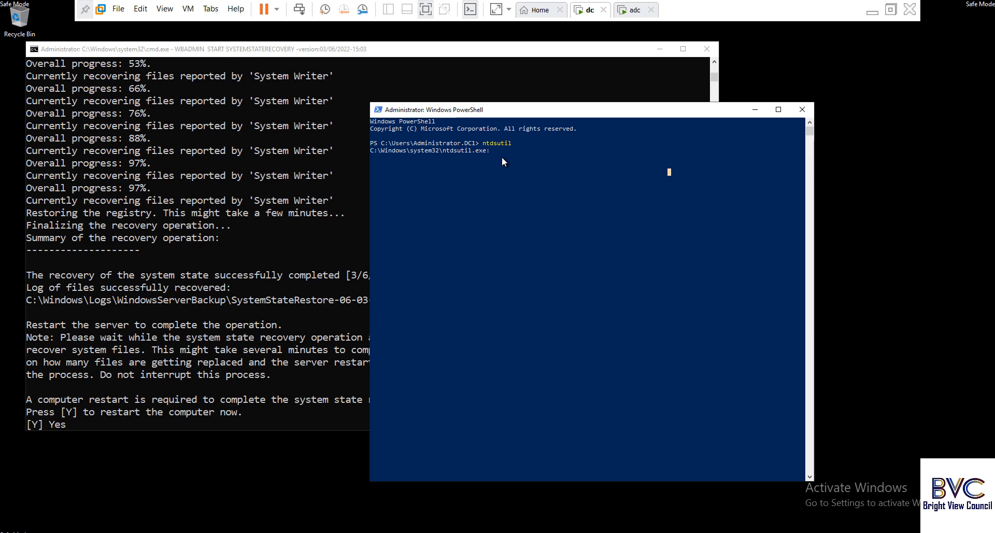
Run 'activate instance ntds' and enter the authoritative restore command.
{"action": "type", "text": "activate i"}
{"action": "type", "text": "nstance ntds"}
{"action": "key", "text": "Return"}
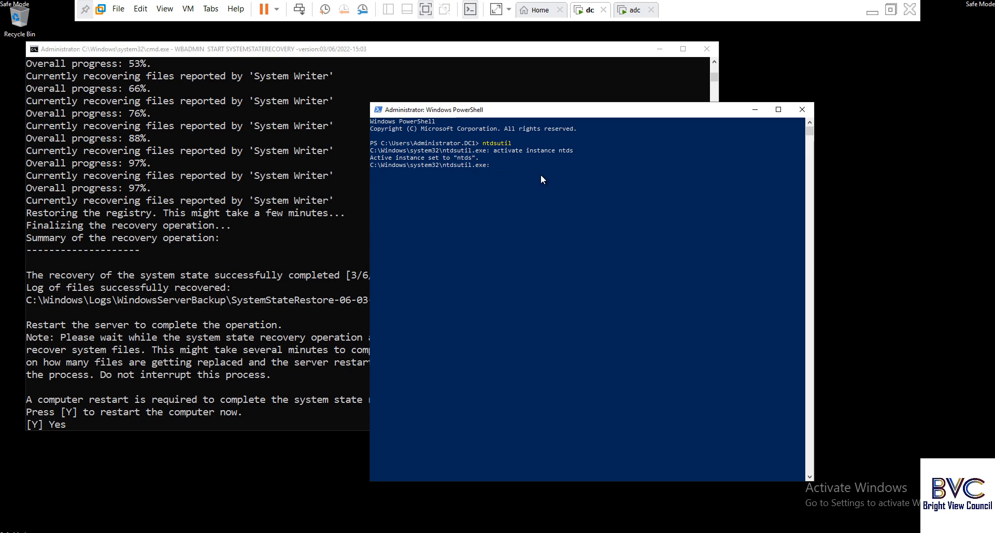
{"action": "key", "text": "ctrl+v"}
Type restore subtree "OU=Department,OU=Networkjagat, DC=networkjagat. DC=com" at the authoritative restore prompt.
{"action": "type", "text": "rest"}
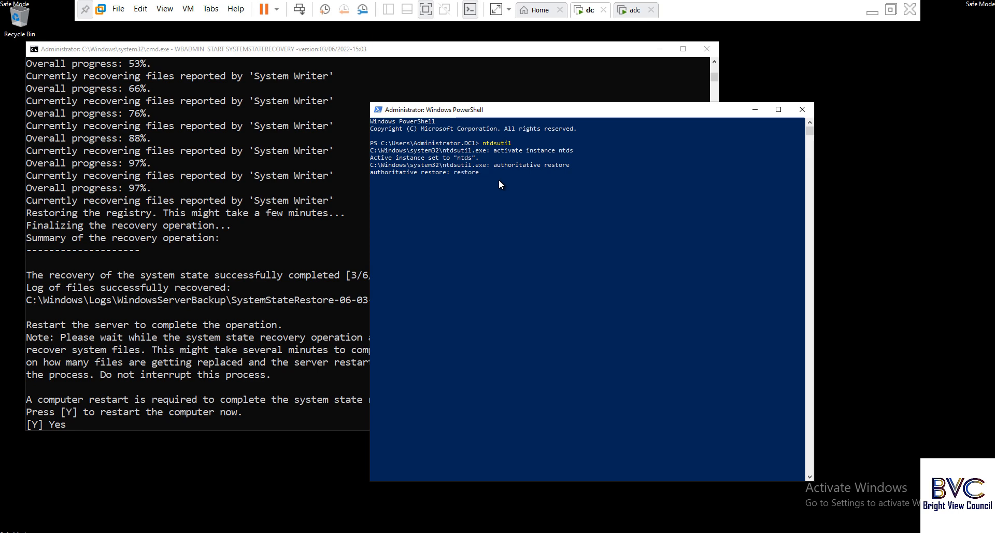
{"action": "type", "text": "ore subtree"}
{"action": "type", "text": "Department,OU=Networkjagat"}
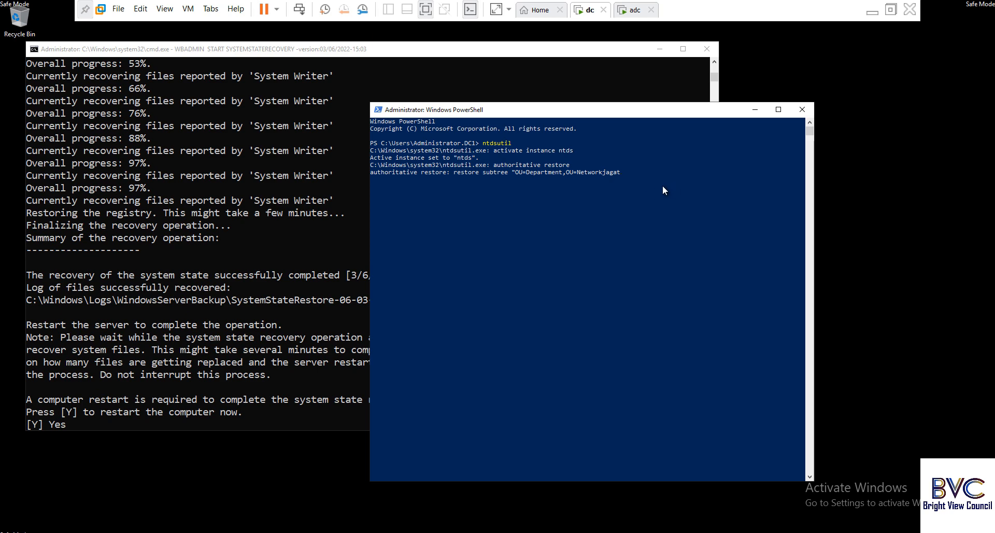
{"action": "type", "text": ","}
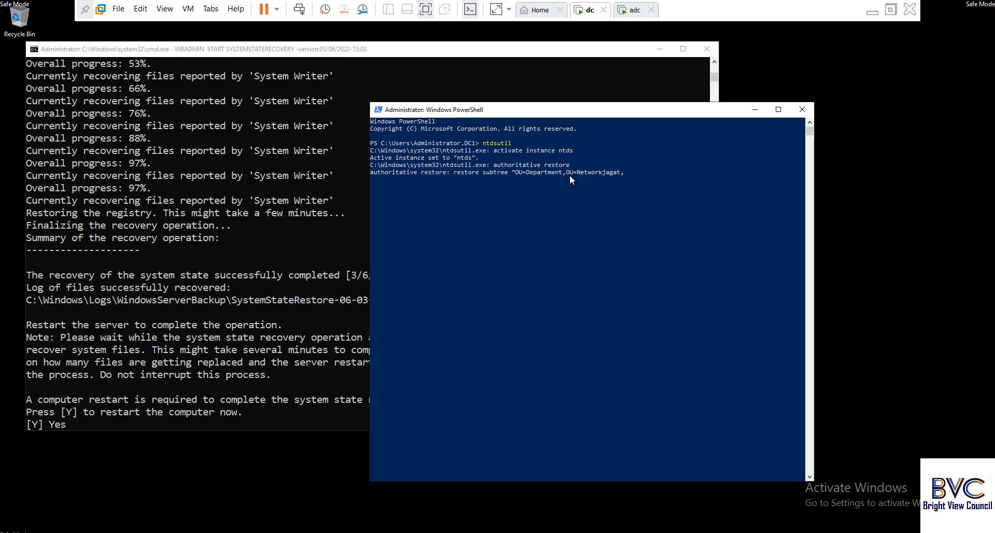
{"action": "type", "text": "DC="}
{"action": "type", "text": "networkjagat"}
{"action": "type", "text": " DC"}
{"action": "key", "text": "BackSpace"}
{"action": "key", "text": "BackSpace"}
{"action": "key", "text": "BackSpace"}
{"action": "type", "text": ". DC=com"}
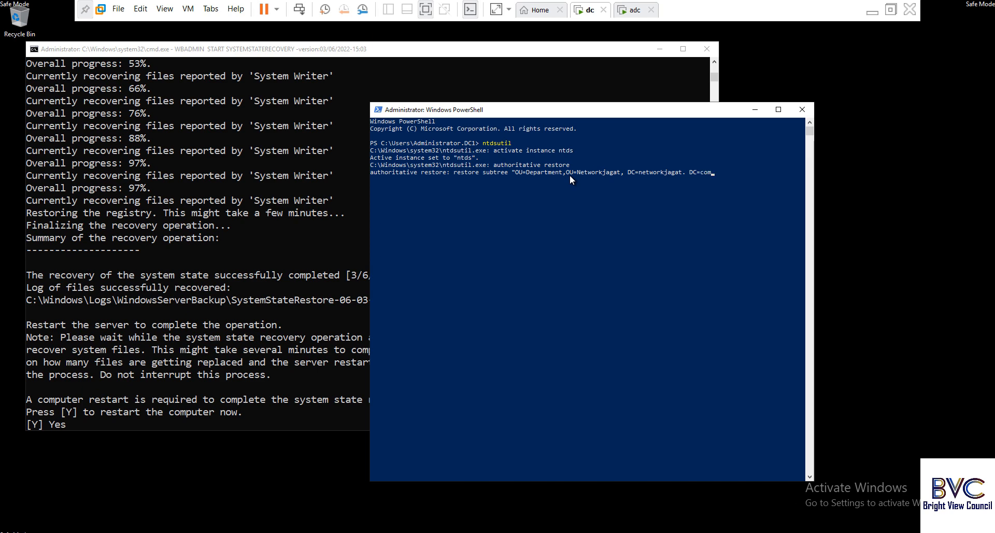
{"action": "type", "text": "\""}
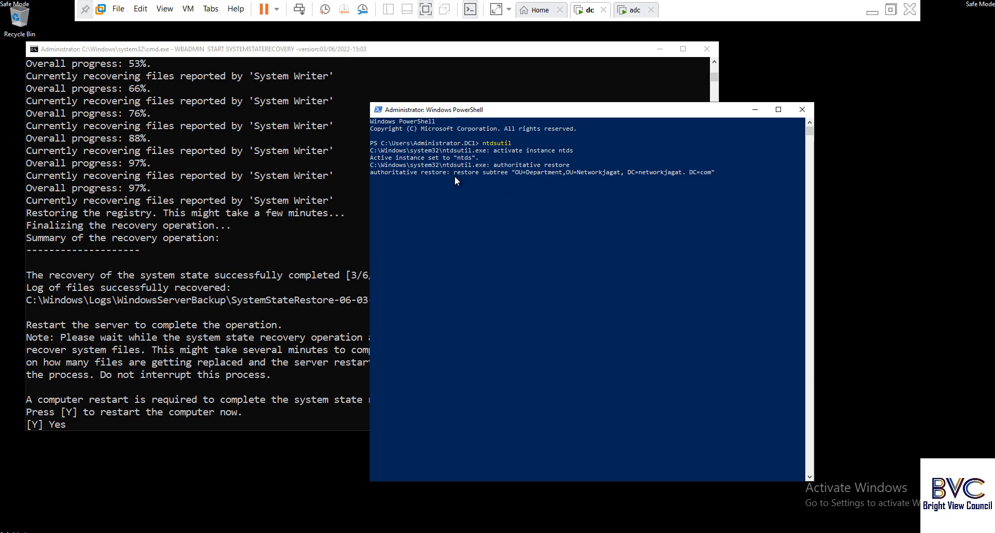
Select and copy the full restore subtree command line.
{"action": "left_click_drag", "start_coordinate": [455, 172], "coordinate": [502, 173]}
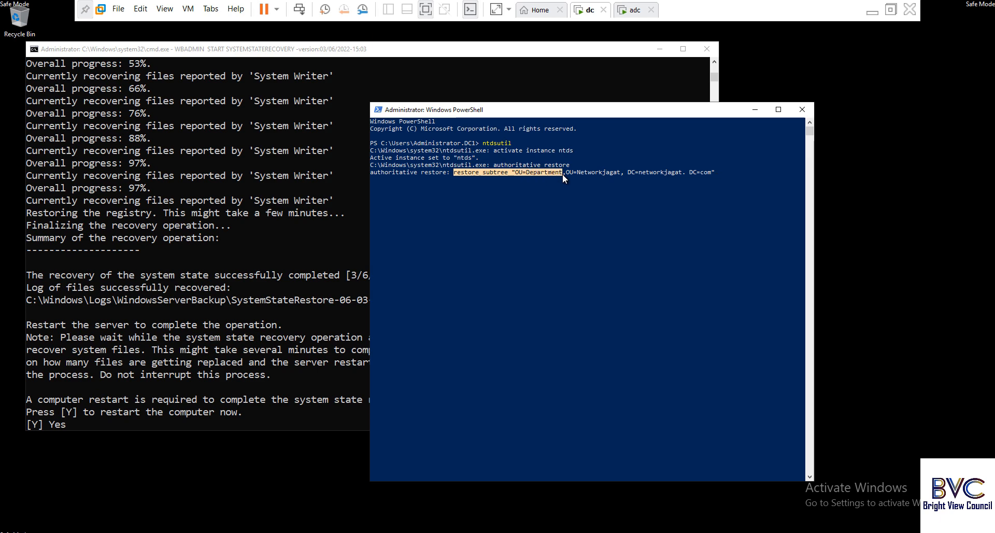
{"action": "left_click_drag", "start_coordinate": [553, 172], "coordinate": [586, 172]}
{"action": "left_click_drag", "start_coordinate": [682, 172], "coordinate": [713, 170]}
{"action": "key", "text": "super+c"}
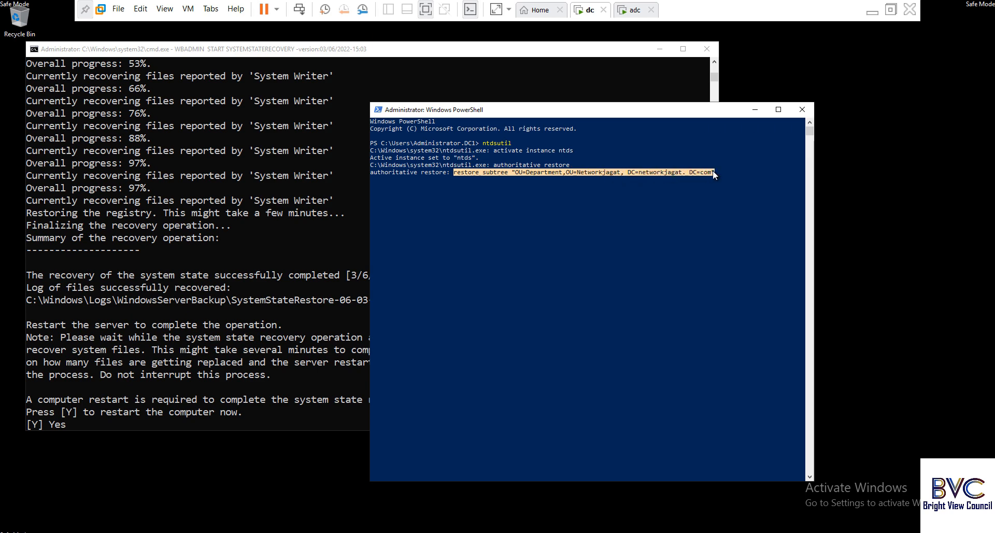
{"action": "left_click", "coordinate": [726, 167]}
{"action": "left_click", "coordinate": [718, 175]}
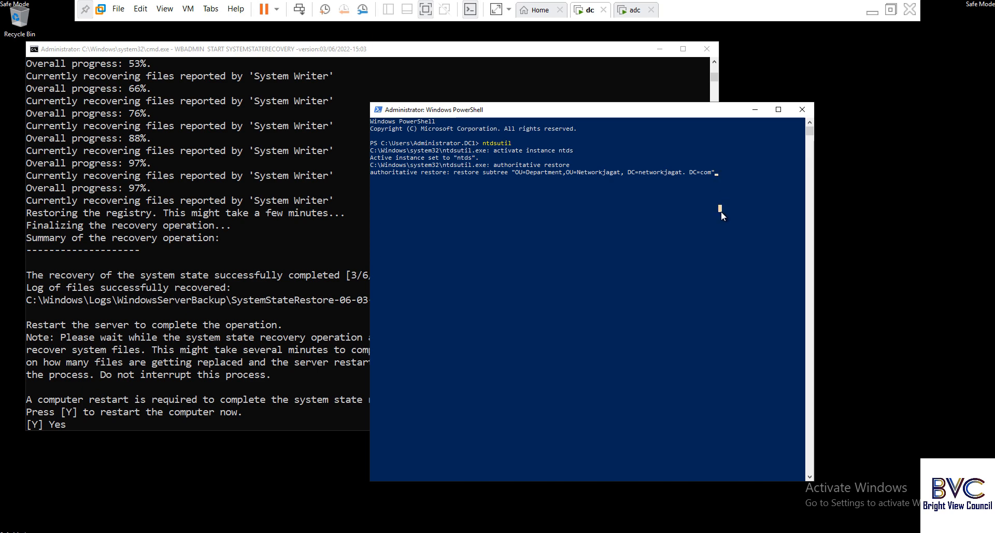
Paste and run the Department restore subtree command, confirming it so 10 records update.
{"action": "key", "text": "Return"}
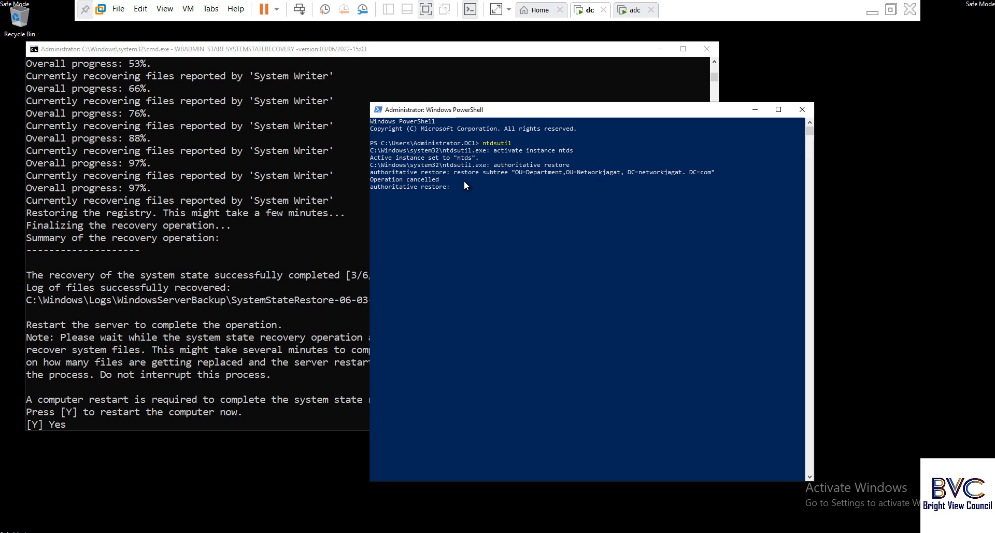
{"action": "right_click", "coordinate": [465, 182]}
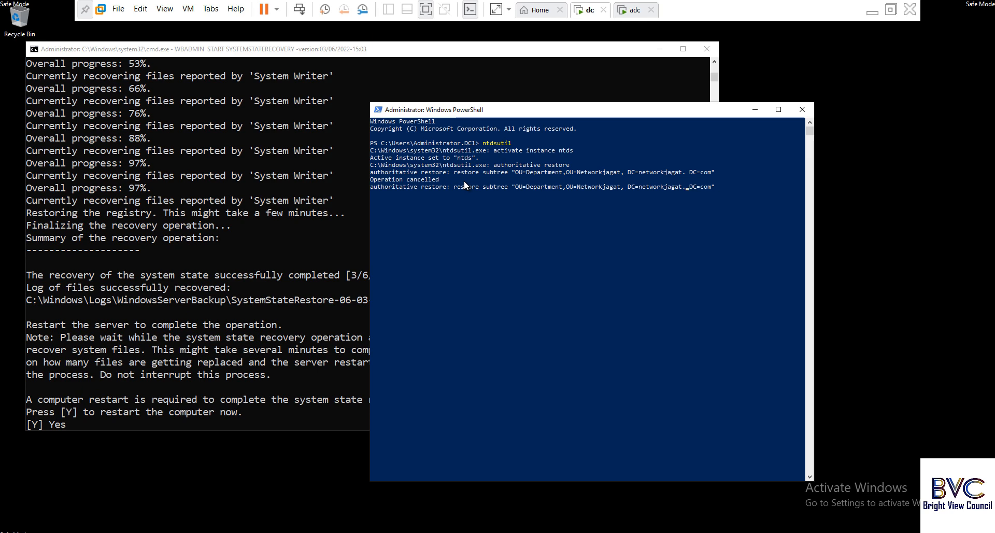
{"action": "key", "text": "Left"}
{"action": "key", "text": "Left"}
{"action": "key", "text": "Left"}
{"action": "key", "text": "Left"}
{"action": "key", "text": "Left"}
{"action": "key", "text": "Left"}
{"action": "key", "text": "Left"}
{"action": "key", "text": "Left"}
{"action": "key", "text": "End"}
{"action": "key", "text": "Return"}
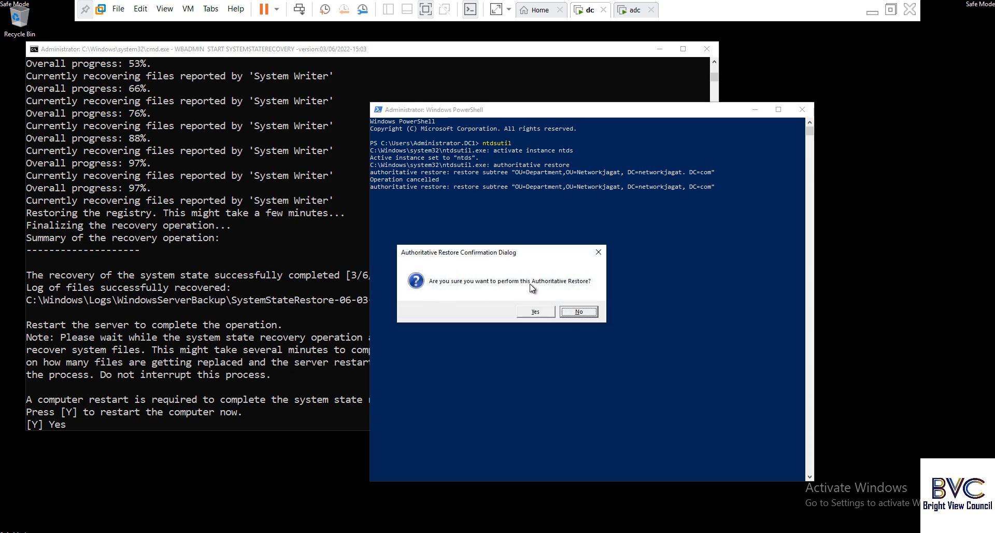
{"action": "left_click", "coordinate": [538, 312]}
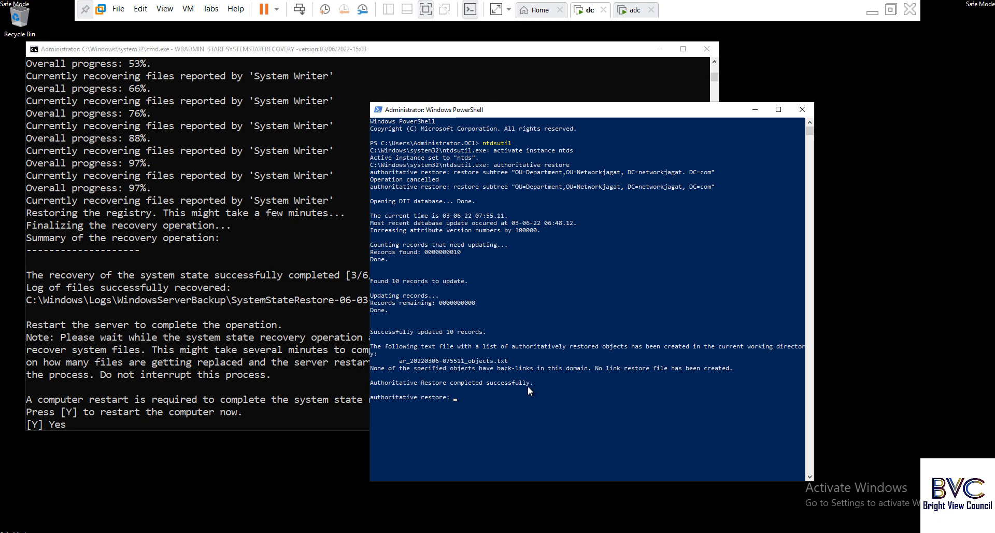
Enter quit twice to exit authoritative restore and then ntdsutil.
{"action": "type", "text": "quit"}
{"action": "key", "text": "Return"}
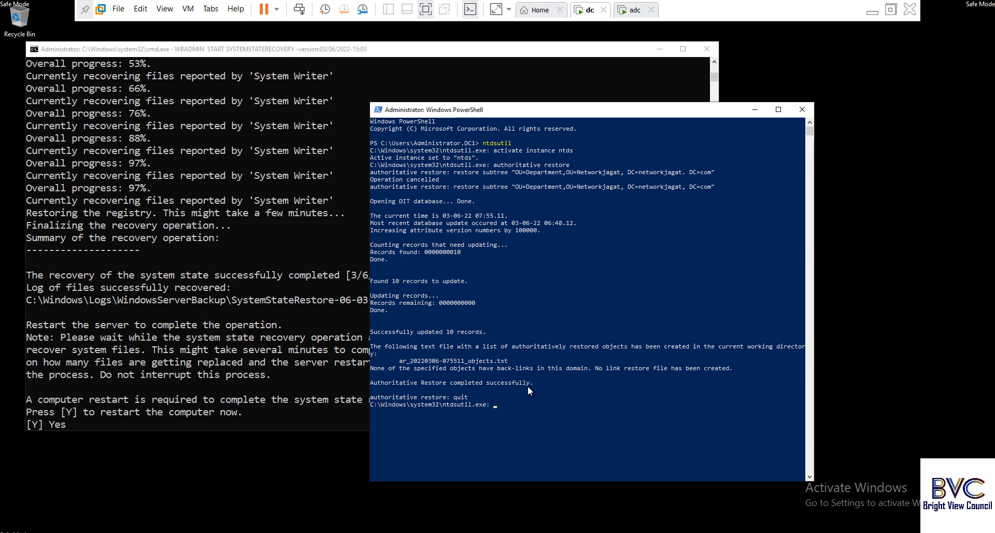
{"action": "type", "text": "quit"}
{"action": "key", "text": "Return"}
Discard a partly typed bcdedit command and launch msconfig from PowerShell.
{"action": "type", "text": "bcded"}
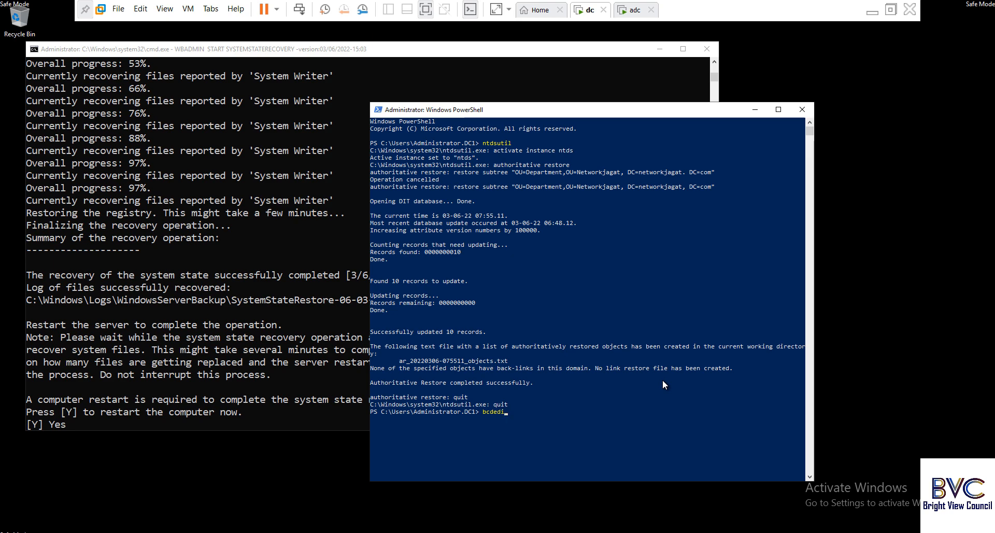
{"action": "type", "text": "i"}
{"action": "type", "text": "t /"}
{"action": "type", "text": "delet"}
{"action": "type", "text": "evalur"}
{"action": "key", "text": "BackSpace"}
{"action": "key", "text": "BackSpace"}
{"action": "key", "text": "BackSpace"}
{"action": "key", "text": "BackSpace"}
{"action": "key", "text": "BackSpace"}
{"action": "key", "text": "BackSpace"}
{"action": "key", "text": "BackSpace"}
{"action": "key", "text": "BackSpace"}
{"action": "key", "text": "BackSpace"}
{"action": "key", "text": "BackSpace"}
{"action": "key", "text": "BackSpace"}
{"action": "key", "text": "BackSpace"}
{"action": "key", "text": "BackSpace"}
{"action": "type", "text": "msc"}
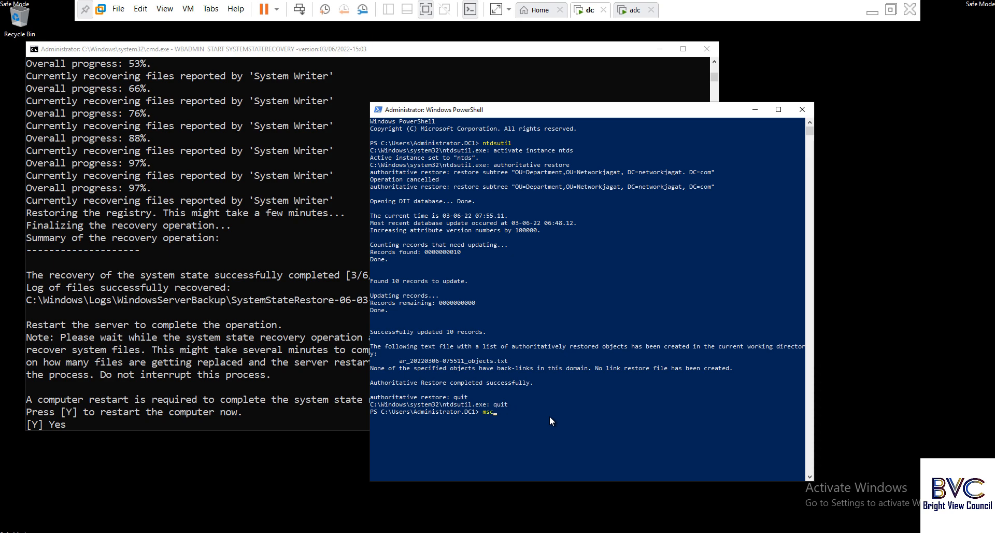
{"action": "type", "text": "onfig"}
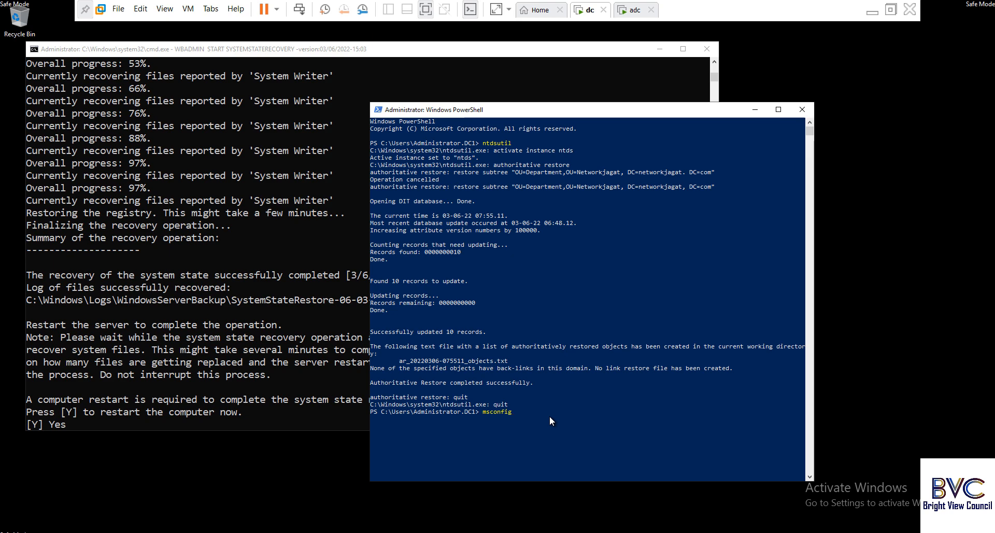
{"action": "key", "text": "Return"}
{"action": "key", "text": "Up"}
{"action": "key", "text": "Return"}
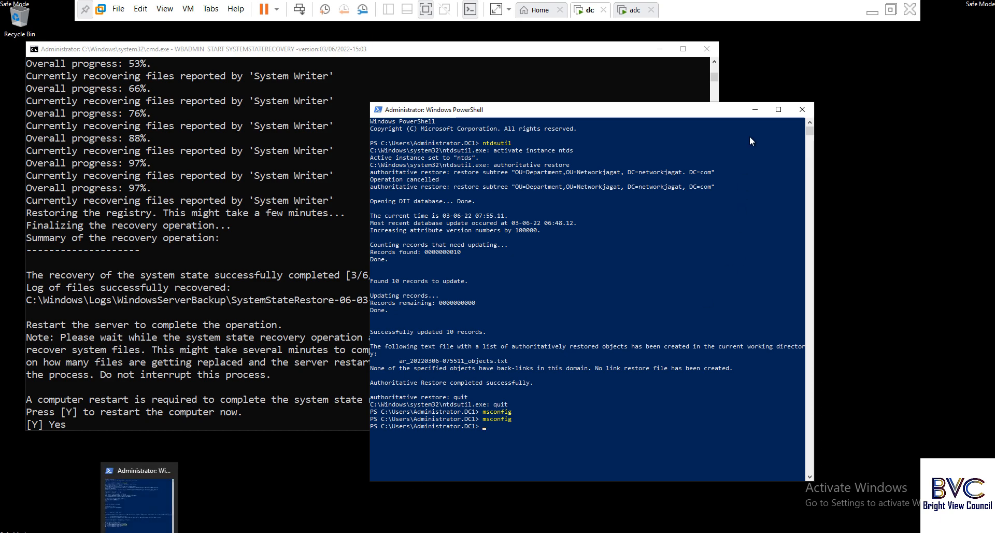
Remove the safe-boot flag with bcdedit /deletevalue safeboot.
{"action": "left_click", "coordinate": [753, 106]}
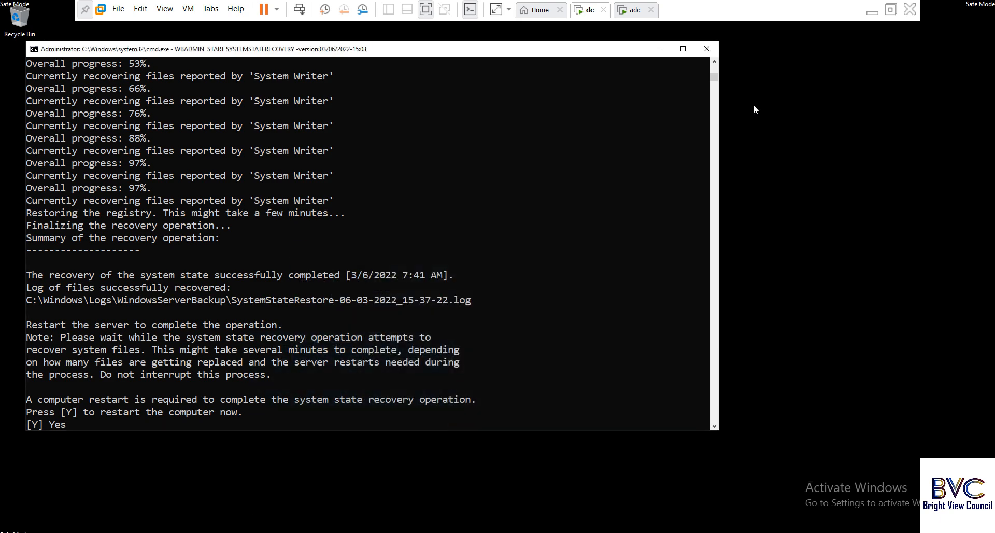
{"action": "left_click", "coordinate": [659, 50]}
{"action": "left_click", "coordinate": [218, 532]}
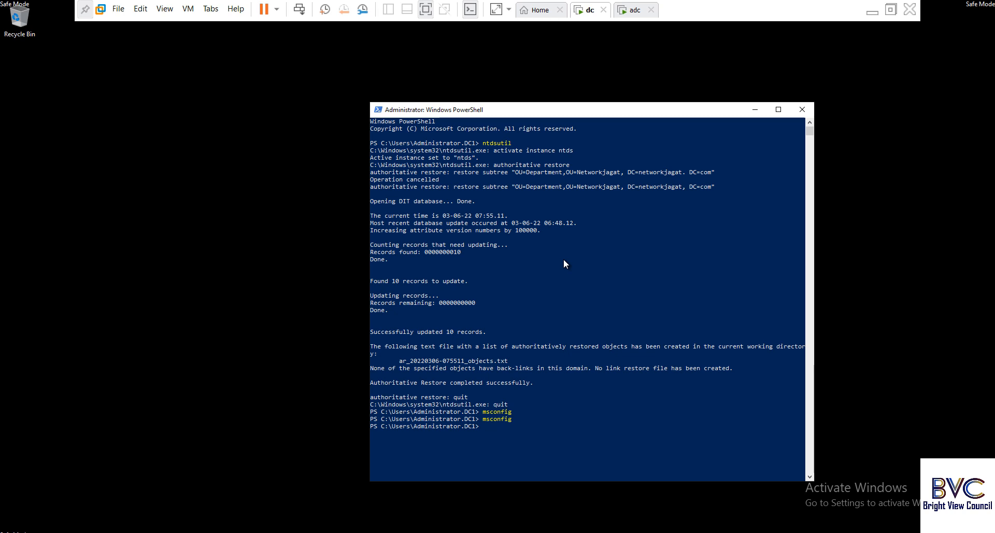
{"action": "type", "text": "bcdedit /deletevalue safeboot"}
{"action": "key", "text": "Return"}
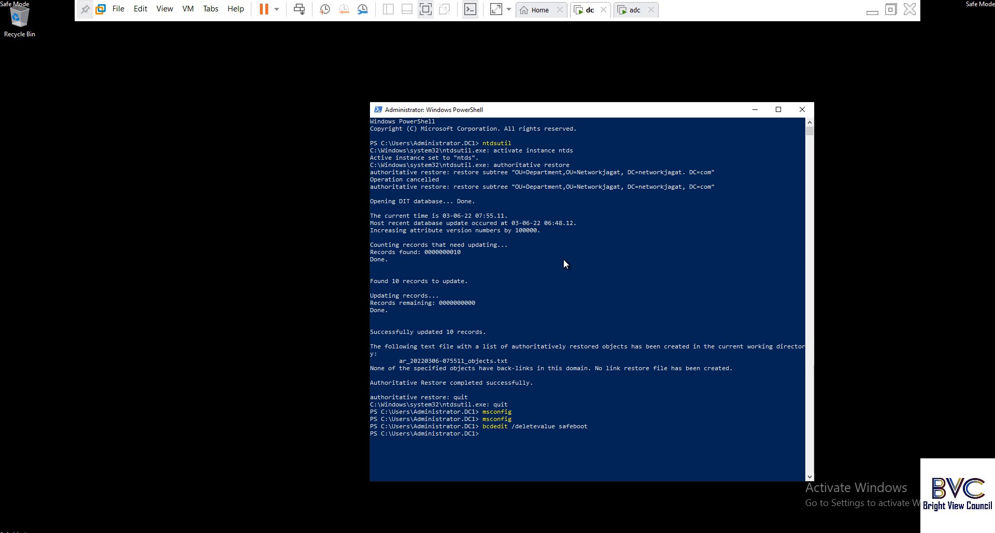
Restart the server with shutdown -r -t 0 and minimize the VM to show the diagram.
{"action": "type", "text": "shutdown -r -t 0"}
{"action": "key", "text": "Return"}
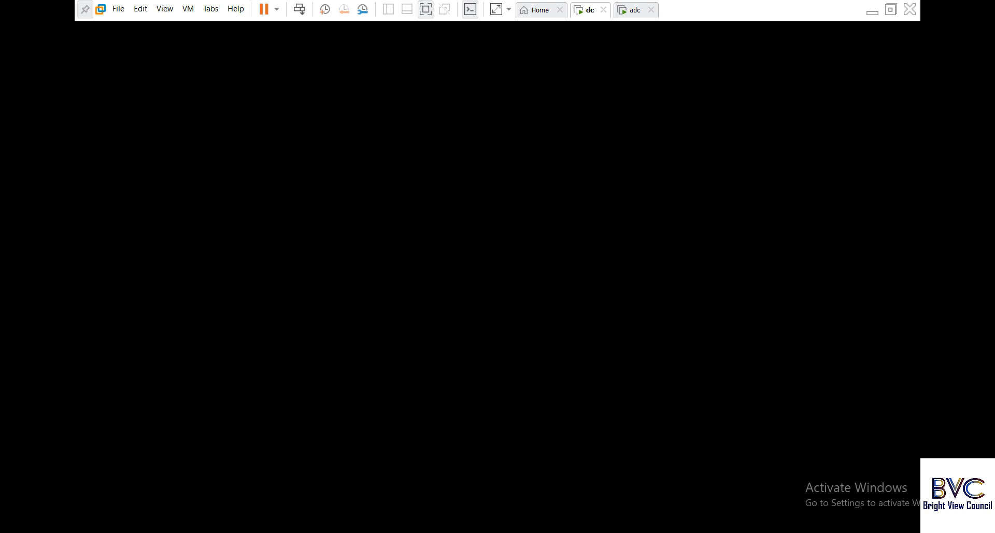
{"action": "left_click", "coordinate": [872, 11]}
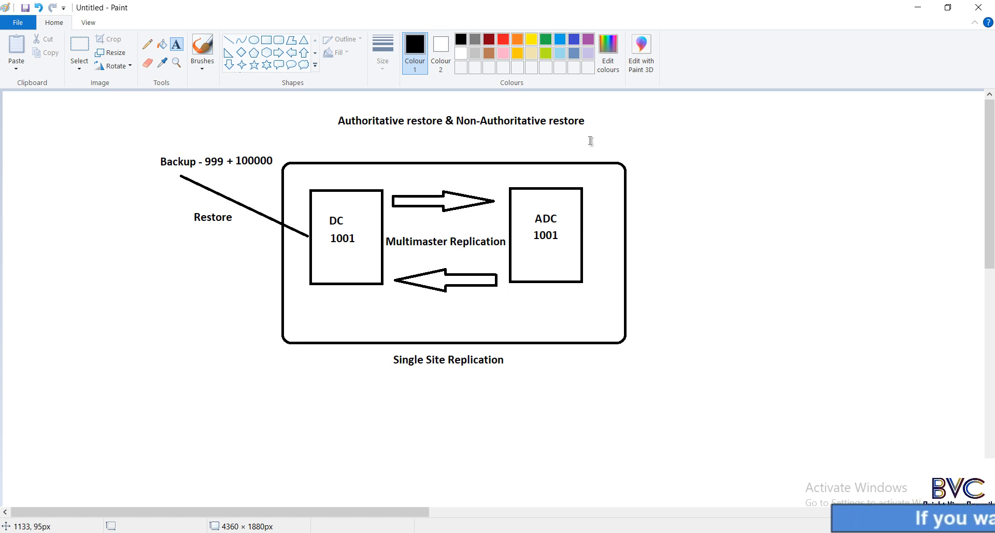
Return to the dc VM and send Ctrl+Alt+Del to reach the password prompt.
{"action": "key", "text": "alt+Tab"}
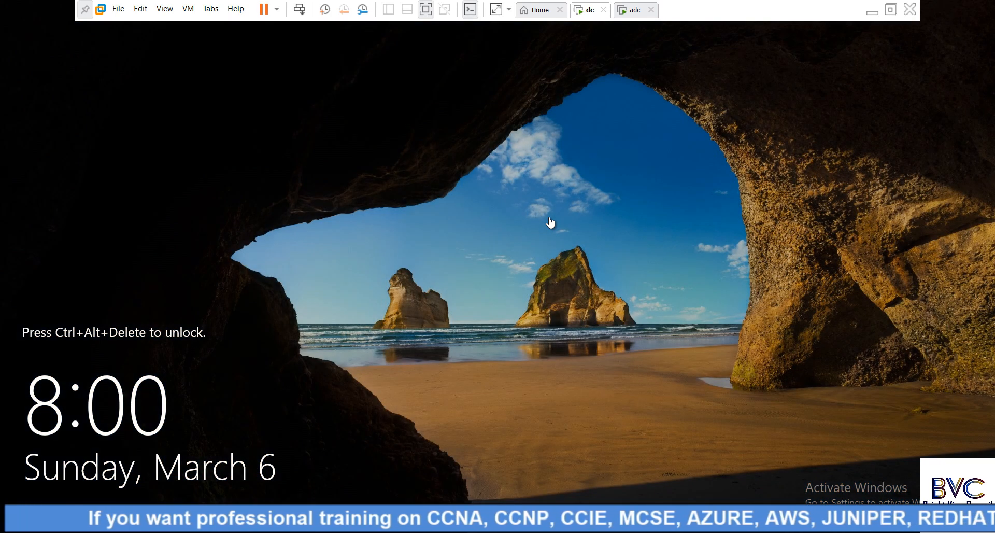
{"action": "left_click", "coordinate": [302, 13]}
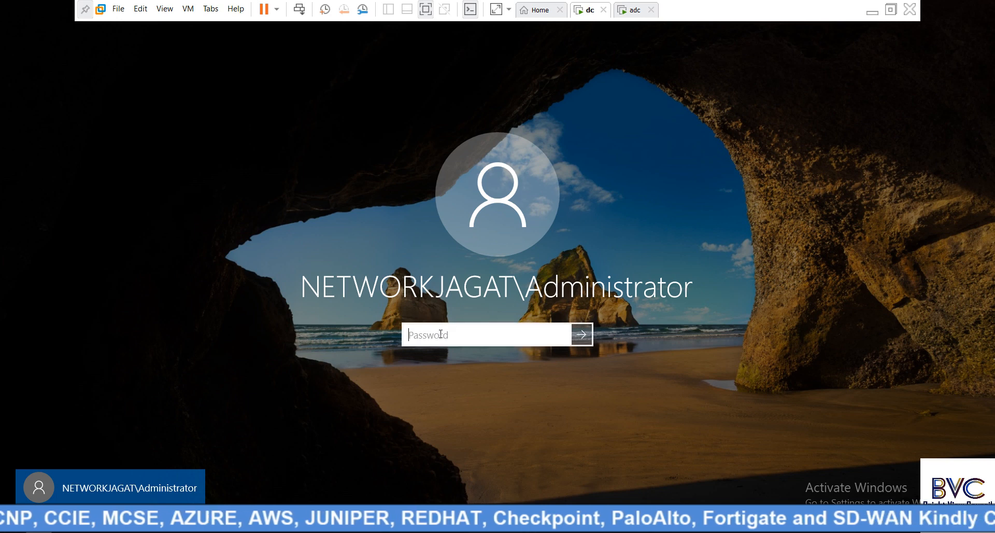
Sign in with the administrator password, minimize Server Manager, and dismiss the wbadmin completion message.
{"action": "type", "text": "****"}
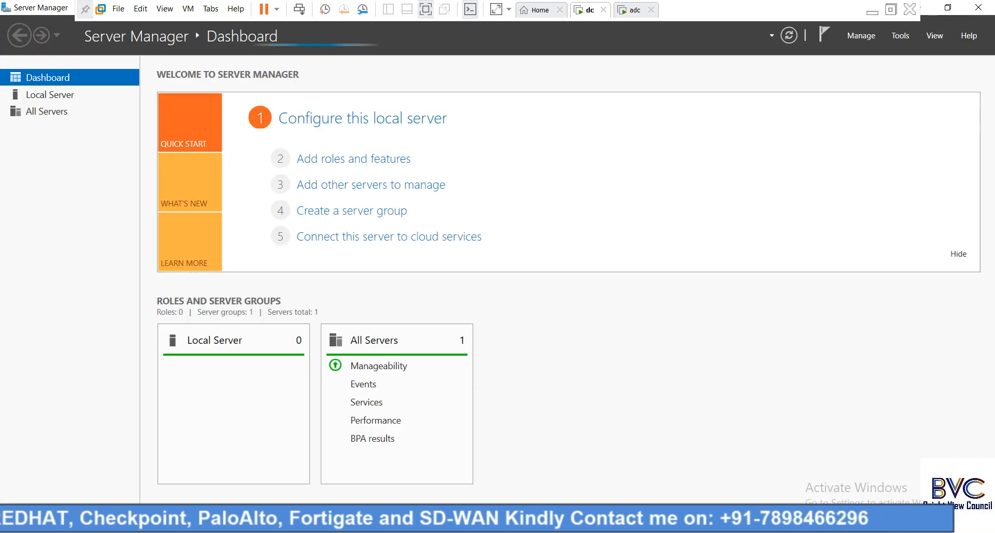
{"action": "left_click", "coordinate": [211, 531]}
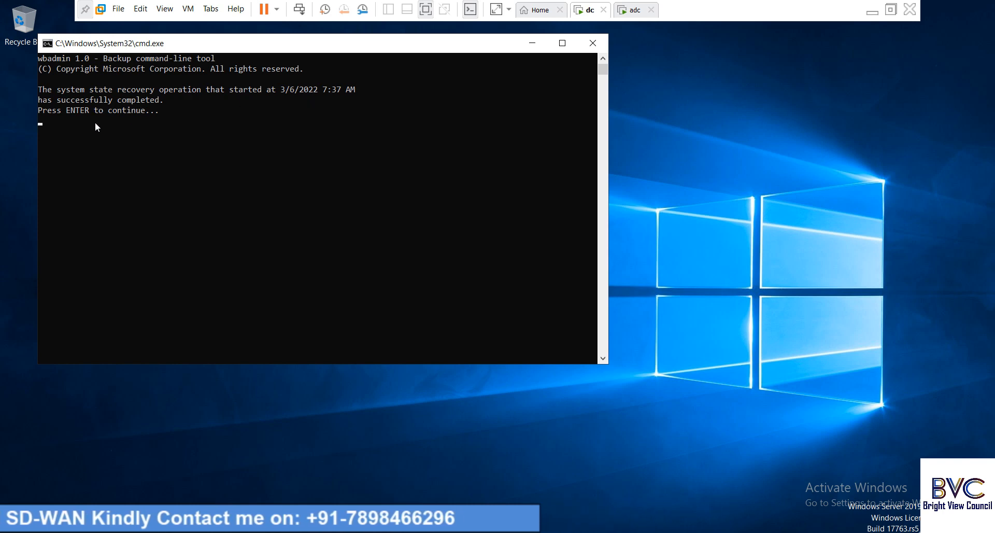
{"action": "left_click", "coordinate": [140, 133]}
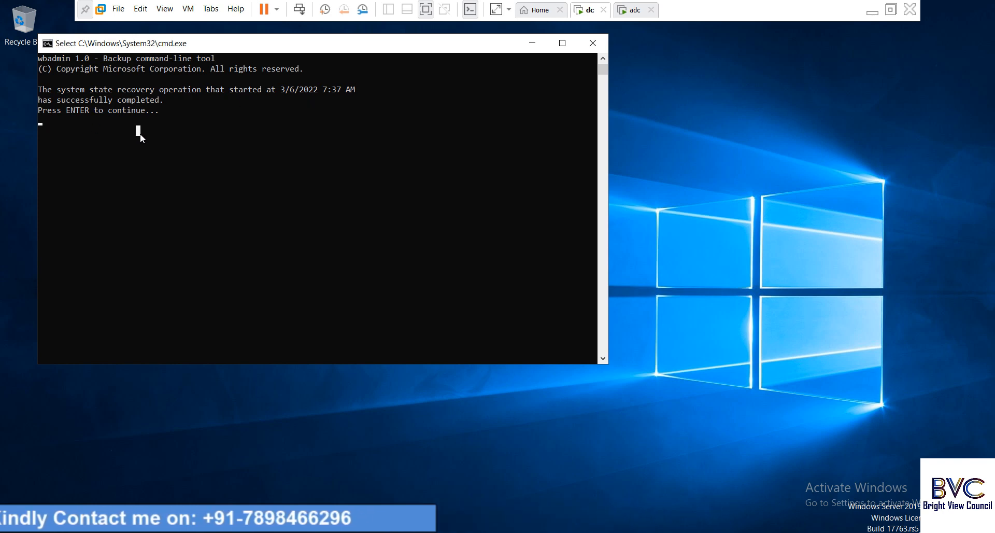
{"action": "key", "text": "Return"}
{"action": "key", "text": "Return"}
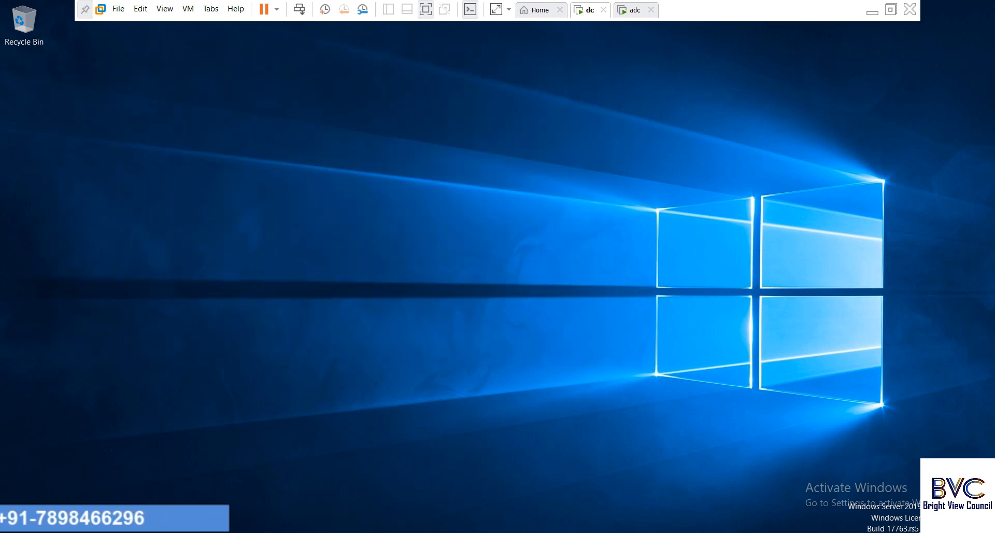
Launch Active Directory Users and Computers maximized and expand networkjagat > Department showing HR, IT, RND.
{"action": "left_click", "coordinate": [171, 531]}
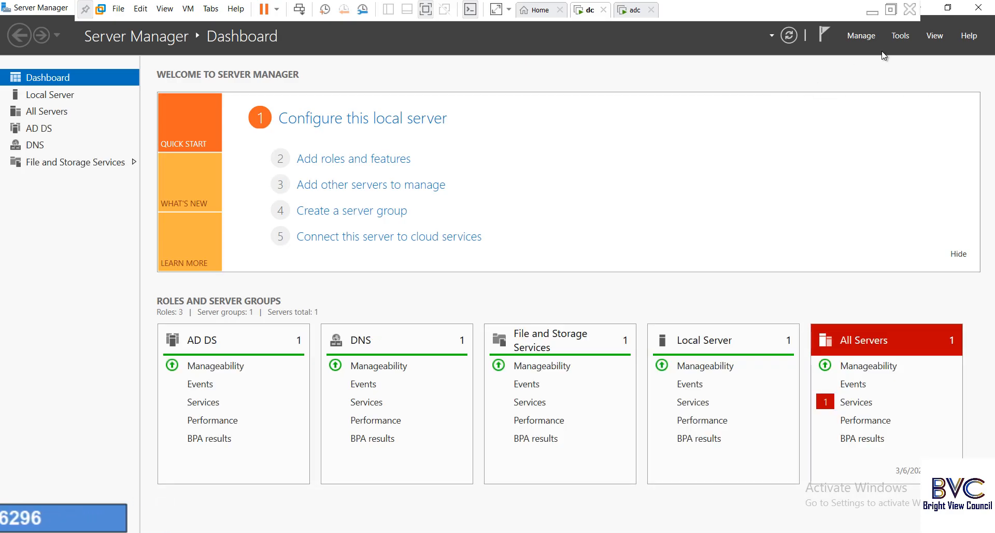
{"action": "left_click", "coordinate": [895, 36]}
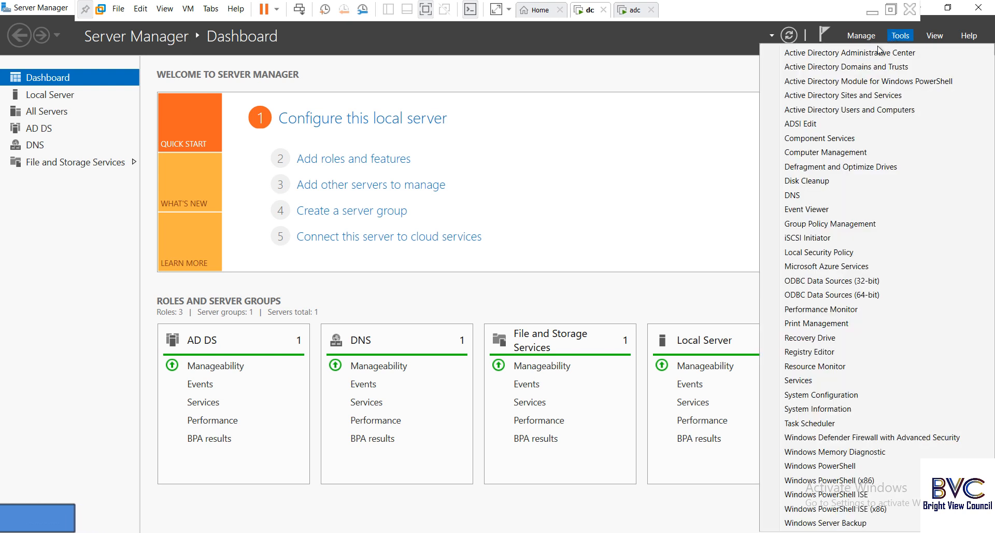
{"action": "left_click", "coordinate": [848, 109]}
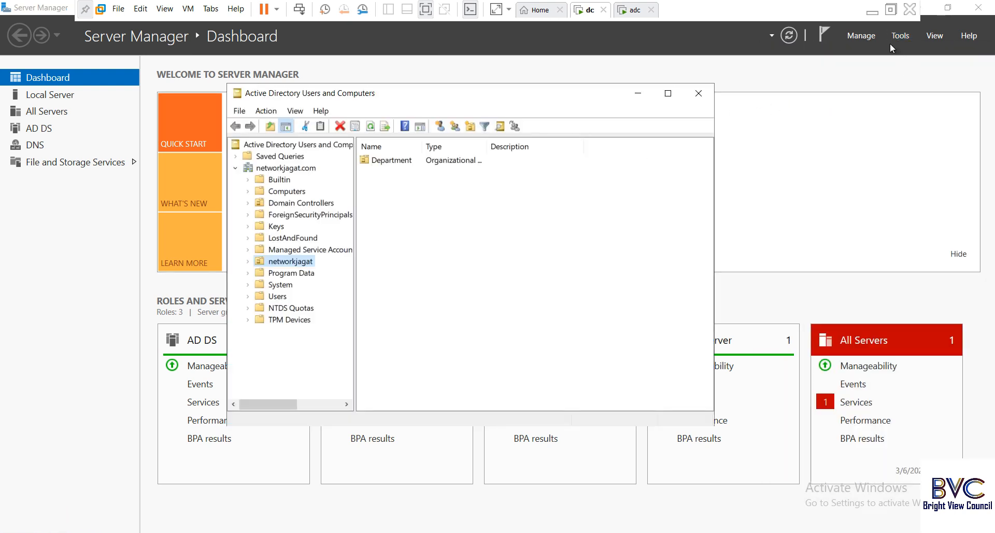
{"action": "left_click", "coordinate": [668, 94]}
{"action": "left_click", "coordinate": [22, 174]}
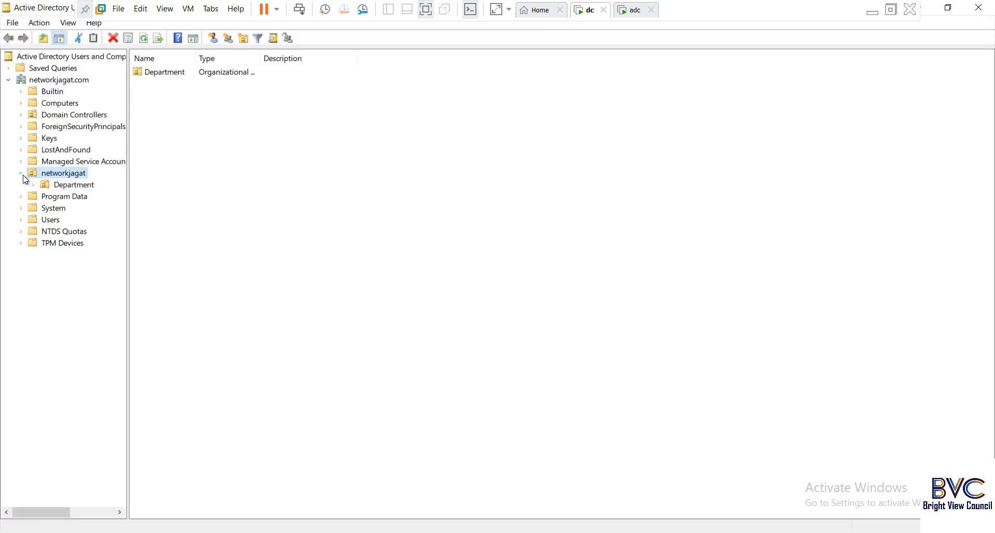
{"action": "left_click", "coordinate": [71, 187]}
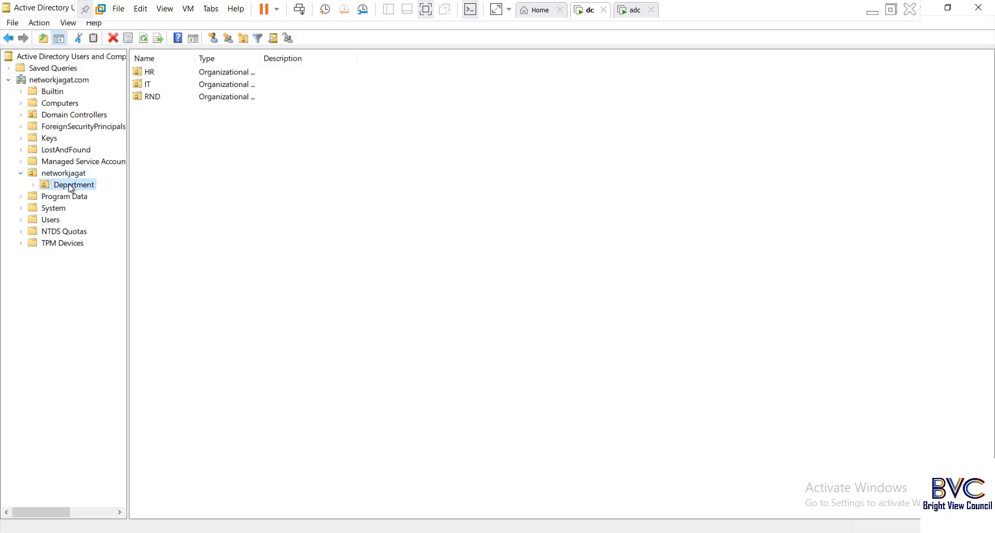
{"action": "double_click", "coordinate": [71, 187]}
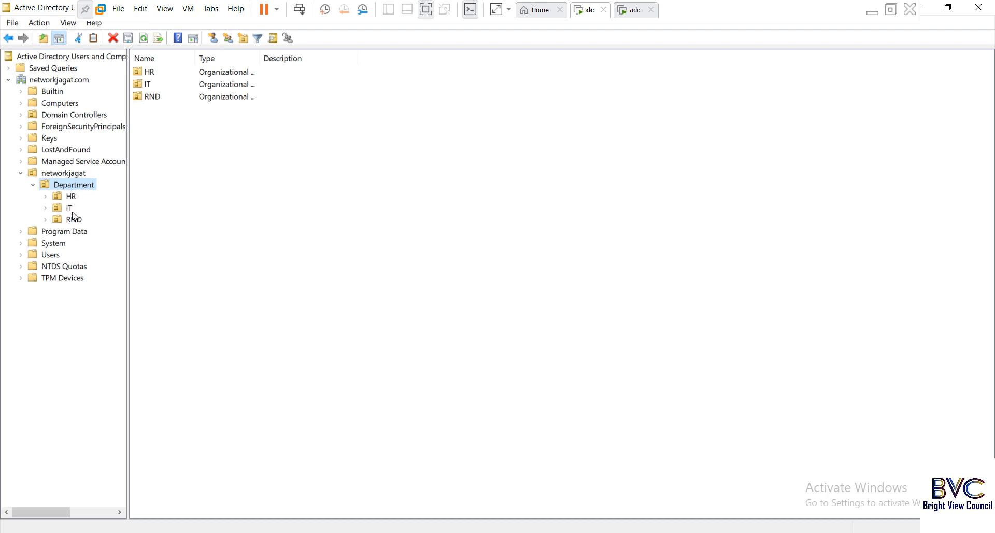
Switch to the adc VM and sign in with the administrator password.
{"action": "left_click", "coordinate": [635, 15]}
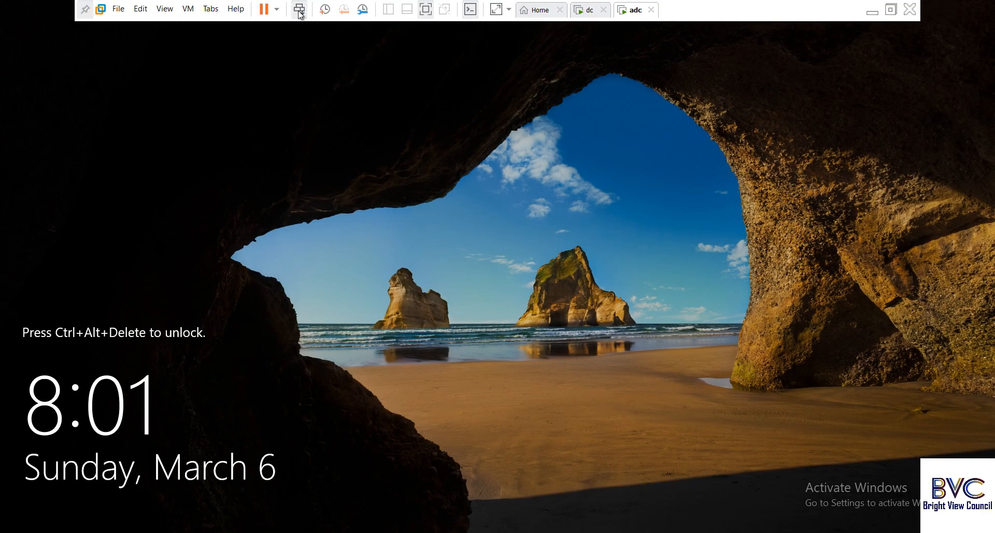
{"action": "left_click", "coordinate": [300, 12]}
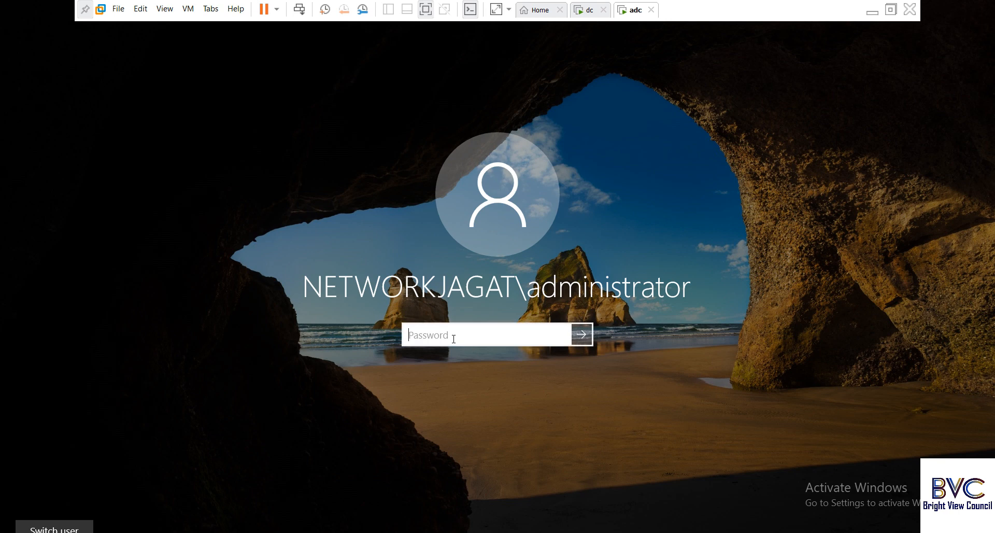
{"action": "type", "text": "P@ssw0rd"}
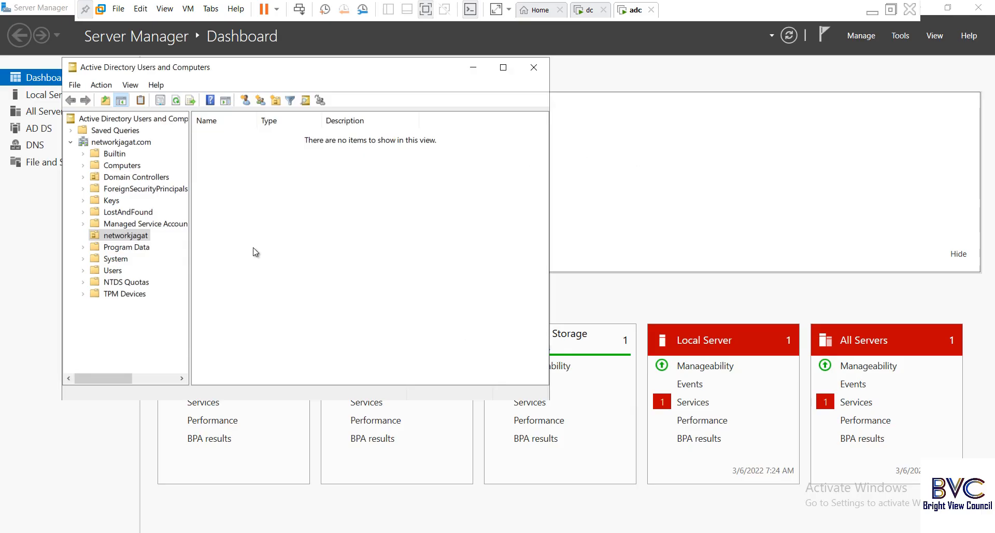
Refresh ADUC, expand networkjagat > Department to confirm HR, IT and RND, then return to dc.
{"action": "right_click", "coordinate": [266, 219]}
{"action": "left_click", "coordinate": [304, 312]}
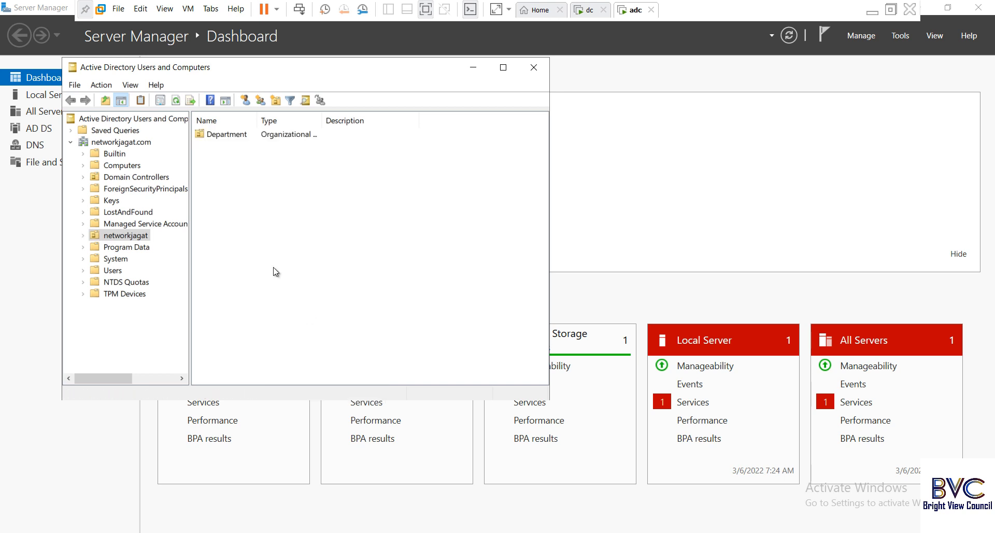
{"action": "double_click", "coordinate": [106, 236]}
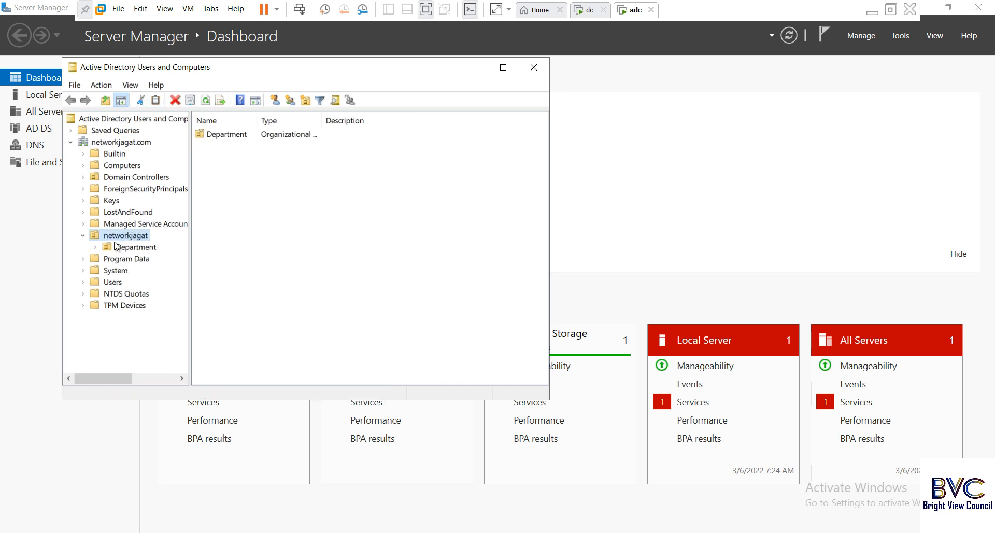
{"action": "double_click", "coordinate": [127, 247]}
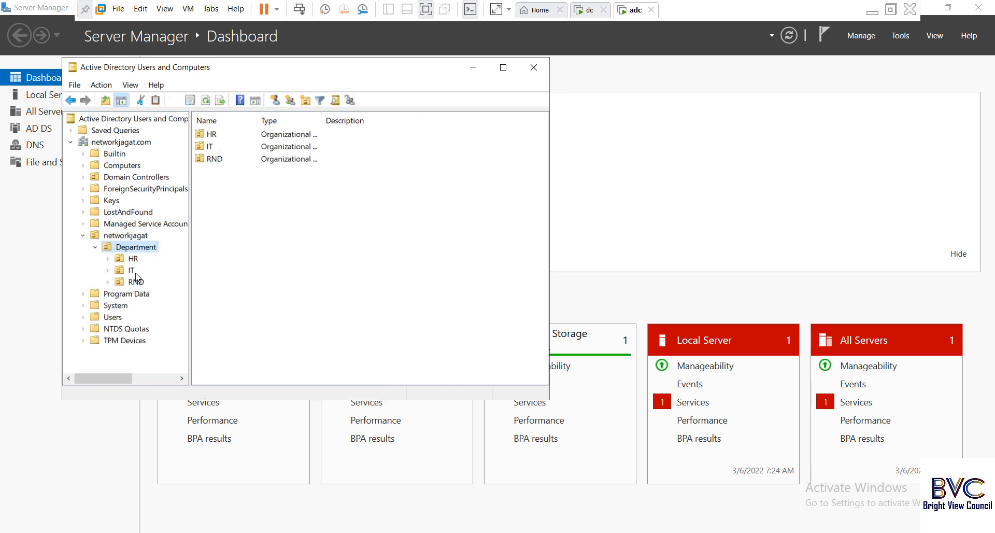
{"action": "left_click", "coordinate": [595, 12]}
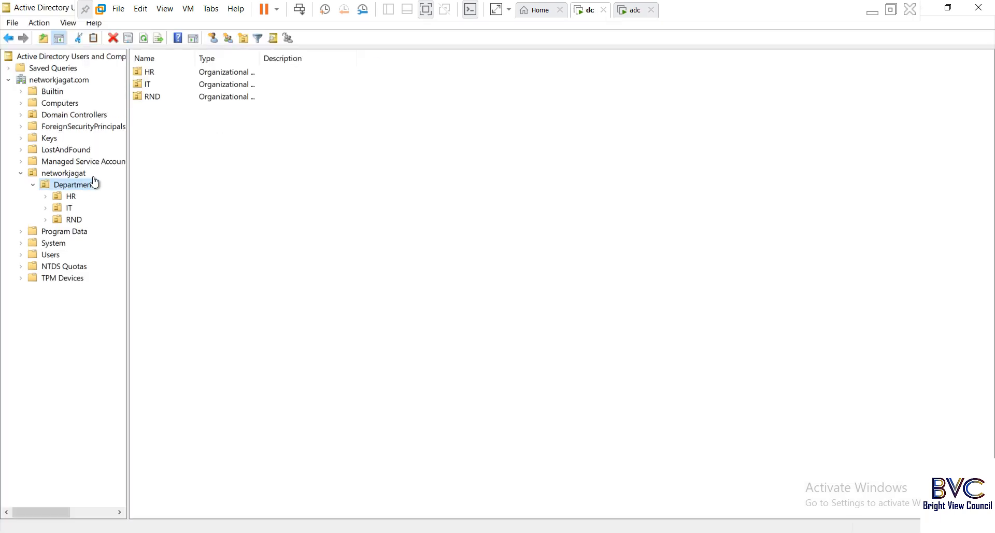
Check the Department OU's update sequence numbers on the Object tab of its properties.
{"action": "right_click", "coordinate": [76, 185]}
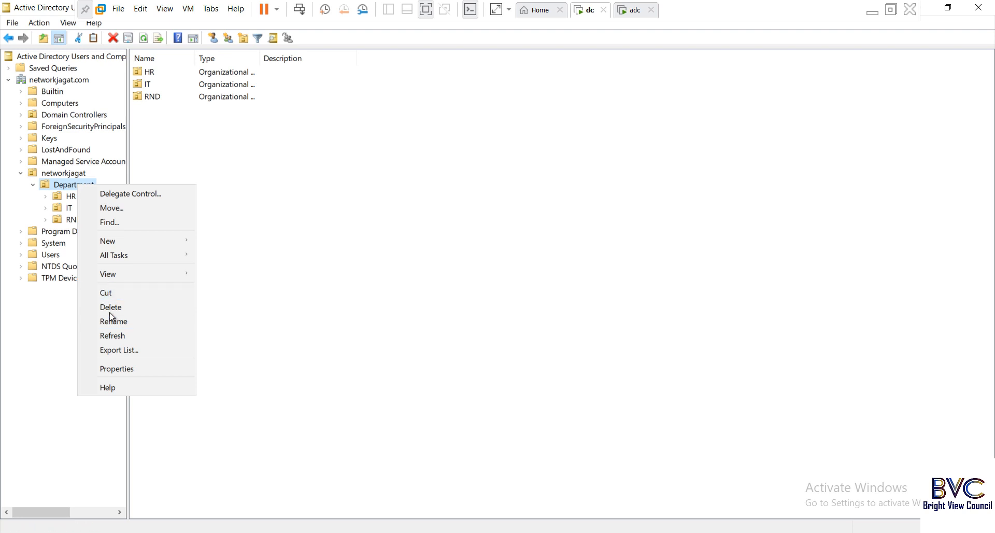
{"action": "left_click", "coordinate": [116, 368]}
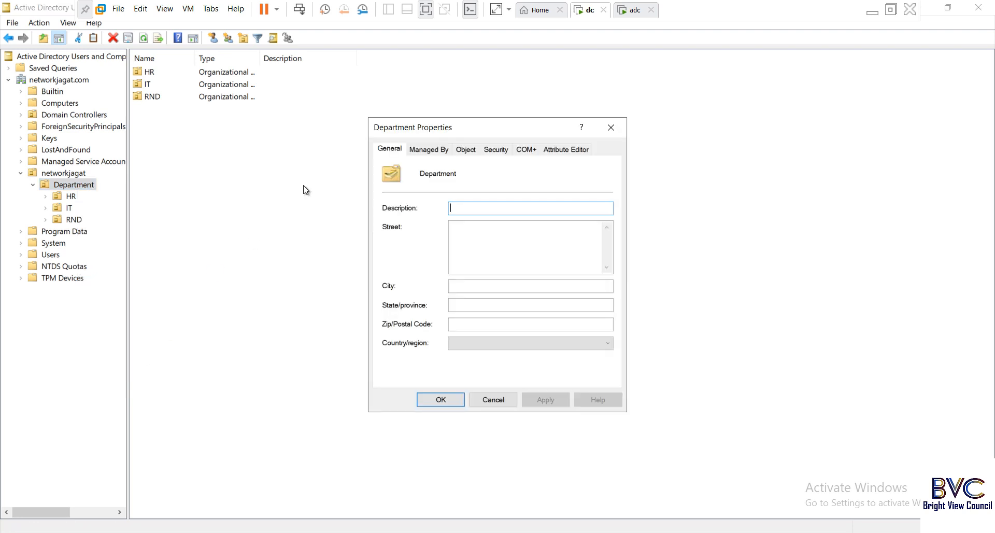
{"action": "left_click", "coordinate": [462, 151]}
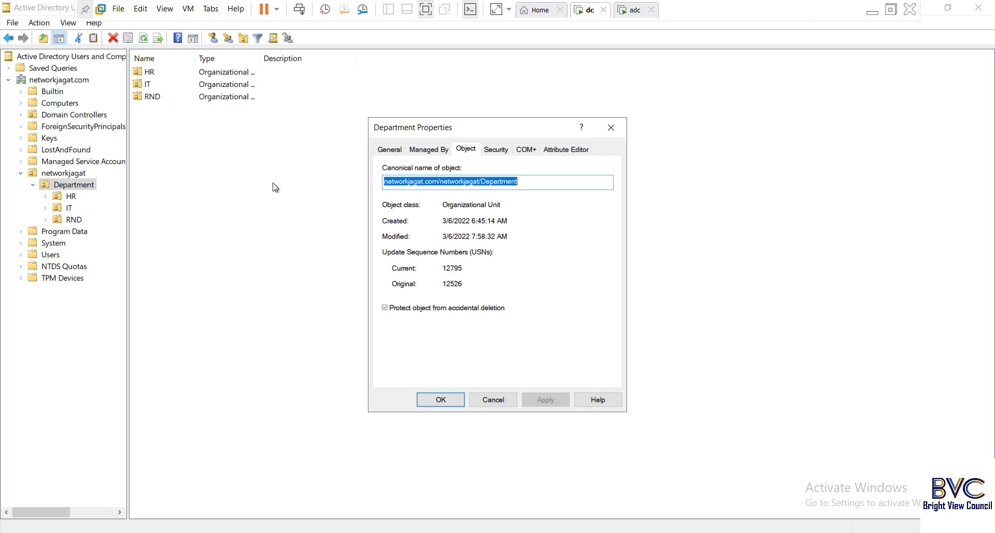
{"action": "left_click", "coordinate": [487, 399]}
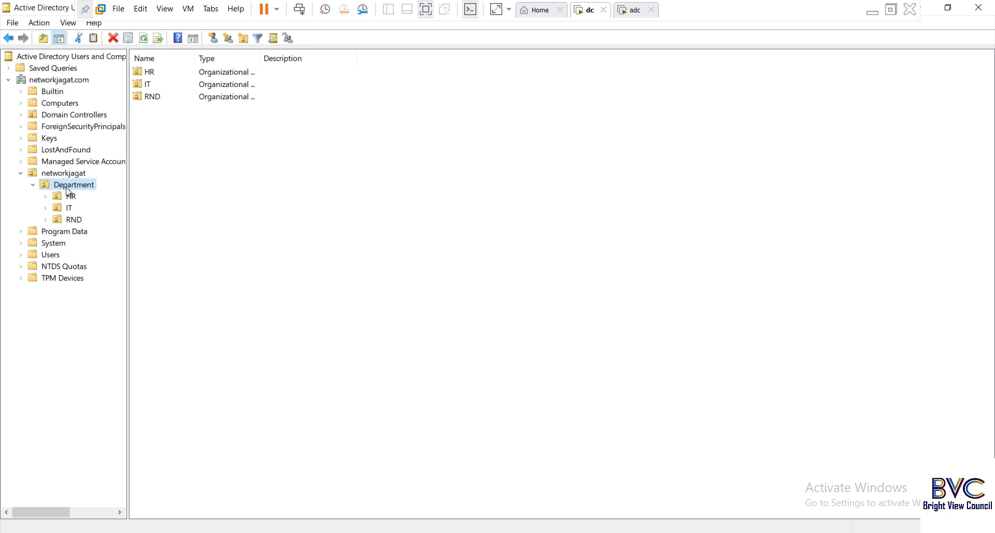
Check the networkjagat OU's update sequence numbers, then switch to the adc virtual machine.
{"action": "right_click", "coordinate": [67, 173]}
{"action": "left_click", "coordinate": [105, 323]}
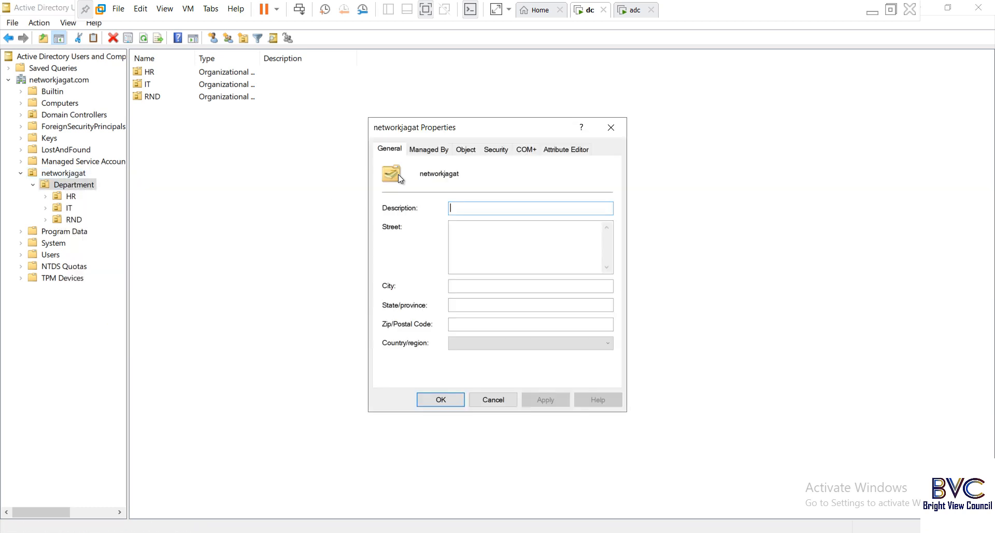
{"action": "left_click", "coordinate": [465, 151]}
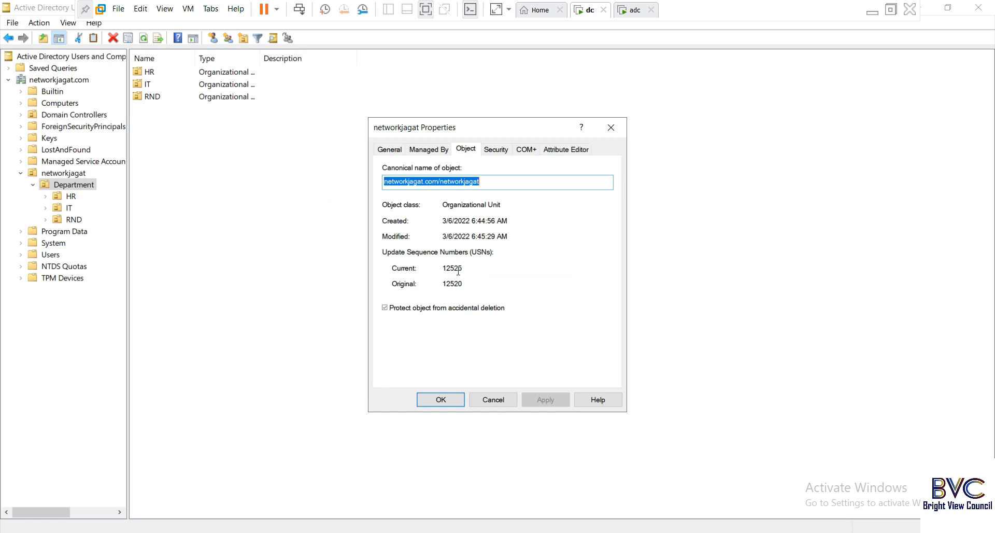
{"action": "left_click", "coordinate": [492, 400]}
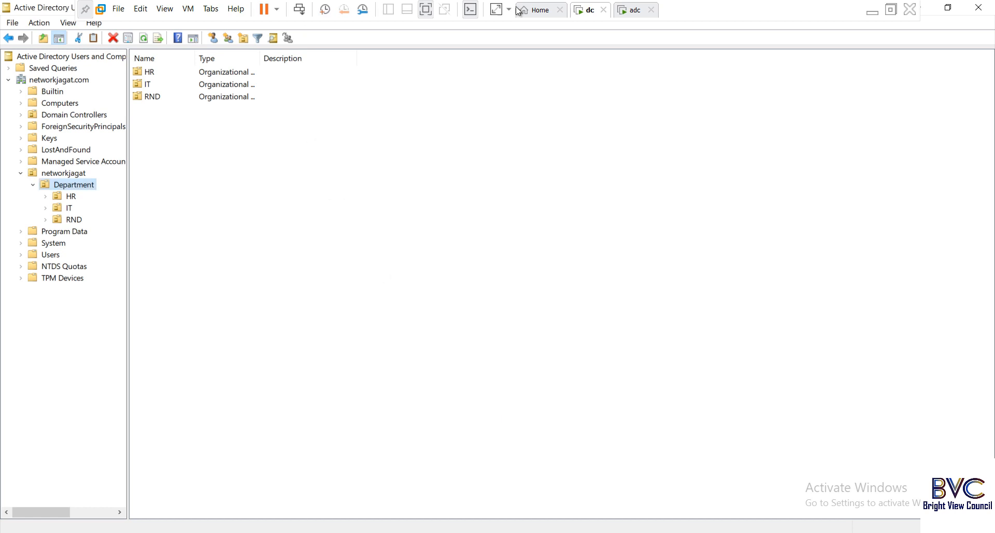
{"action": "left_click", "coordinate": [626, 16]}
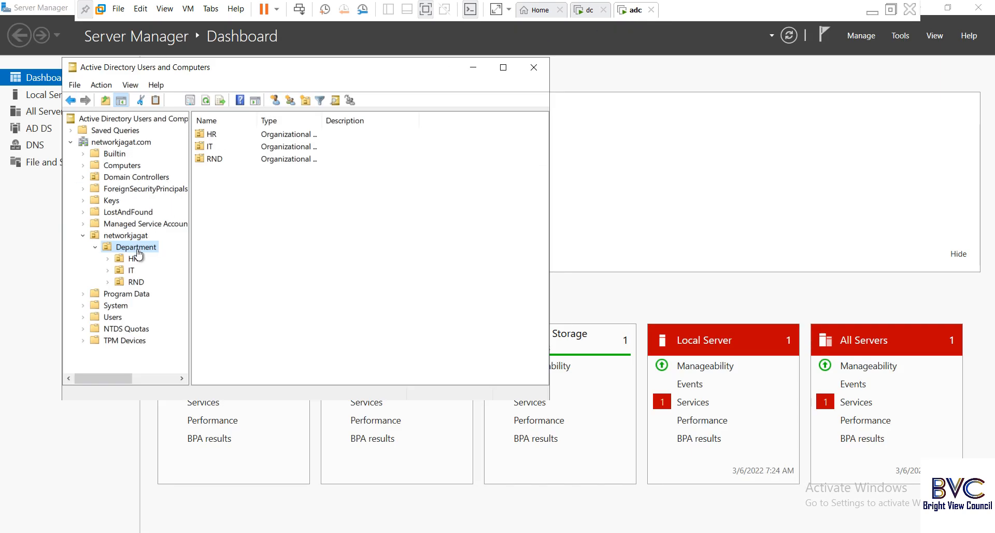
Check the networkjagat OU's update sequence numbers on the Object tab on the ADC.
{"action": "left_click", "coordinate": [134, 237]}
{"action": "right_click", "coordinate": [135, 237]}
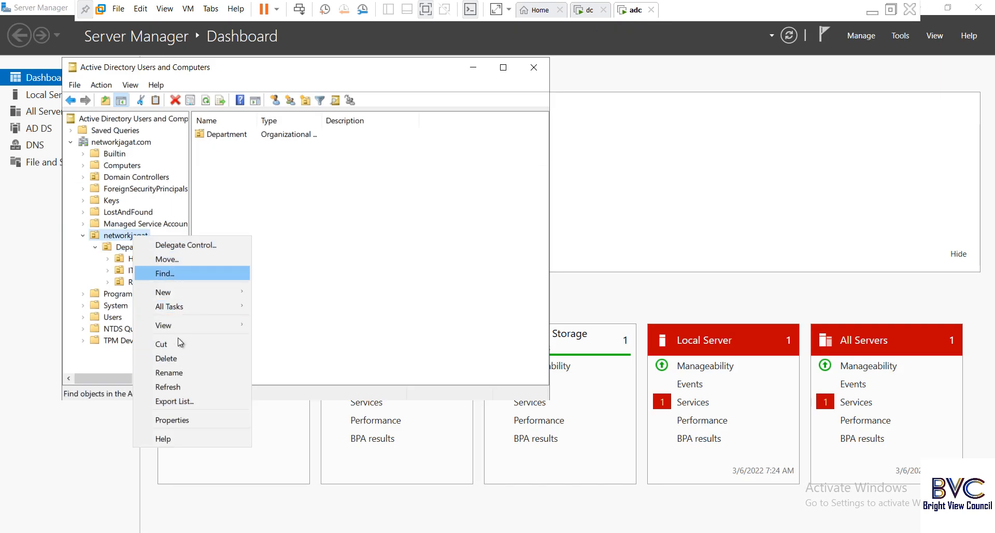
{"action": "left_click", "coordinate": [171, 420]}
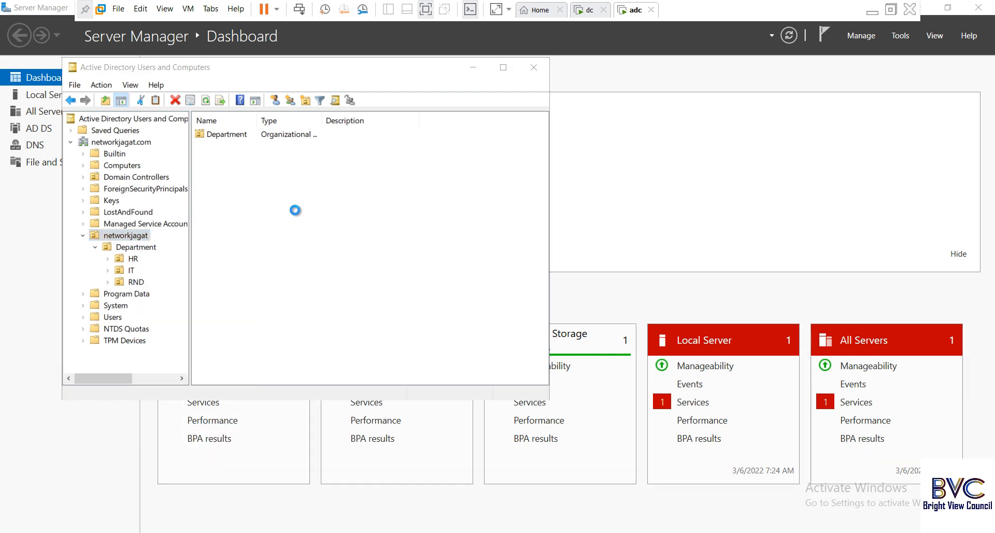
{"action": "left_click", "coordinate": [273, 115]}
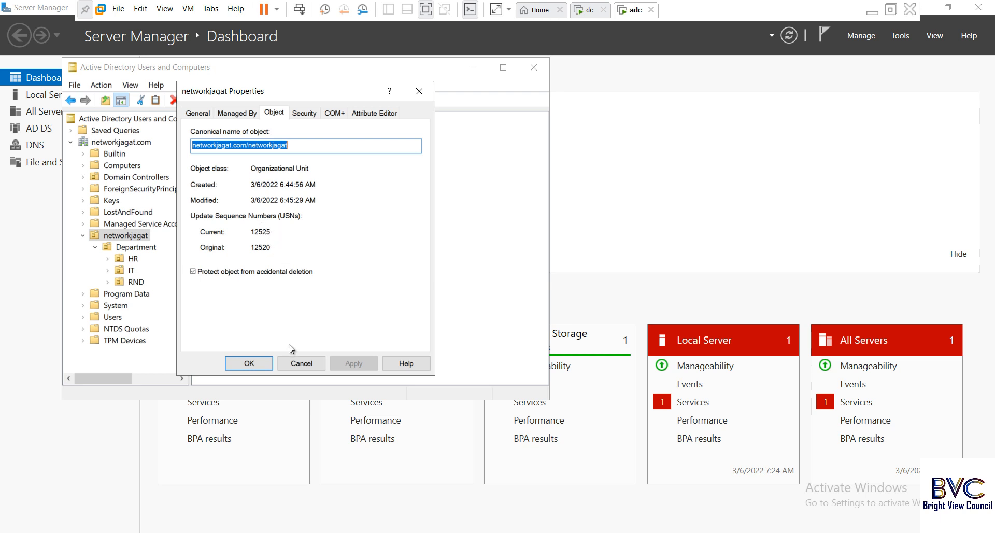
{"action": "left_click", "coordinate": [303, 360]}
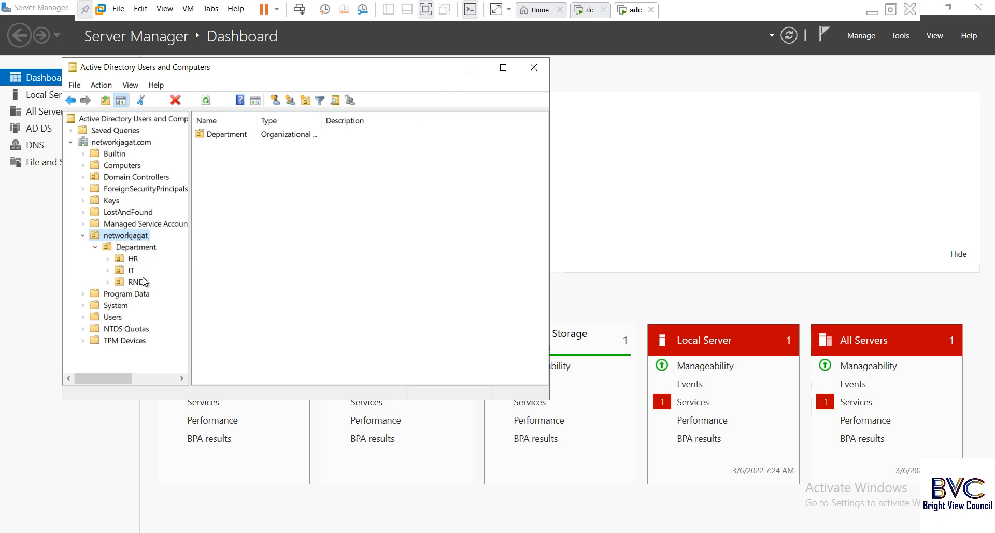
Recheck networkjagat's USNs on the ADC, minimize the VM, and start a Google search for 'authoritative'.
{"action": "right_click", "coordinate": [140, 239]}
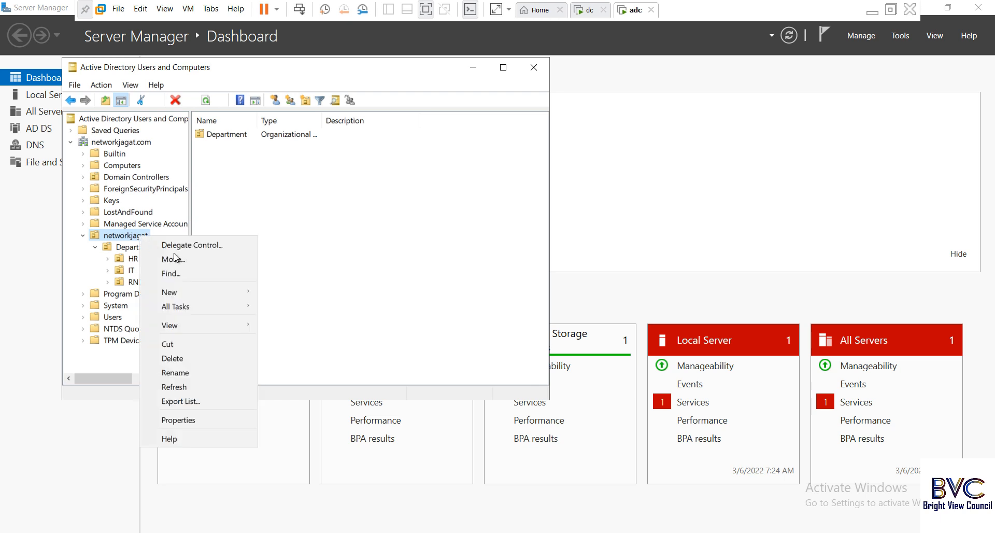
{"action": "left_click", "coordinate": [194, 428]}
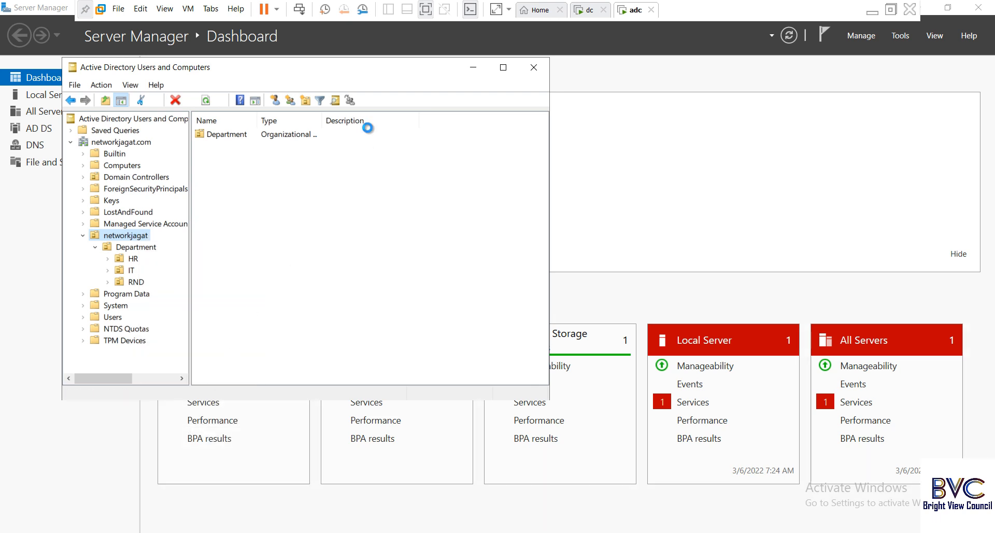
{"action": "left_click", "coordinate": [274, 112]}
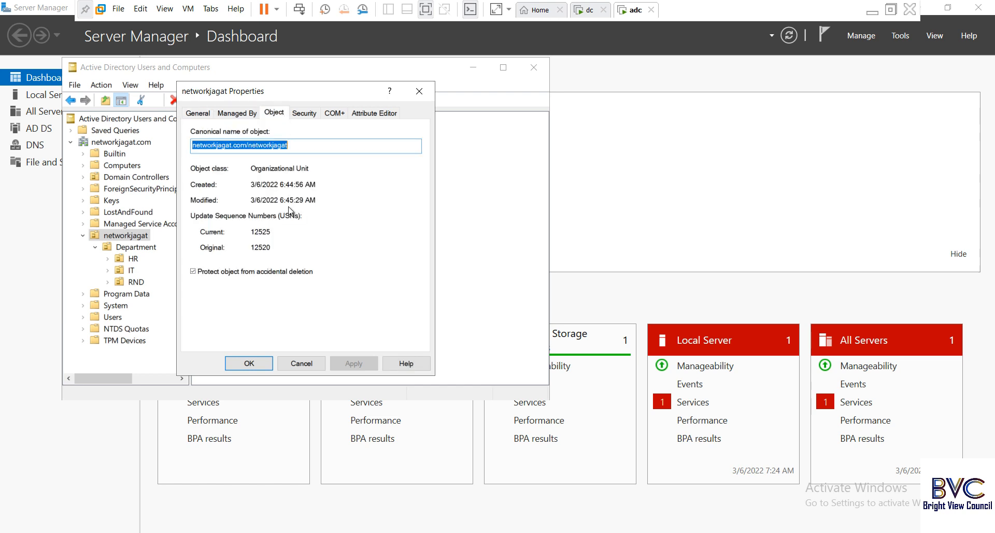
{"action": "left_click", "coordinate": [301, 363]}
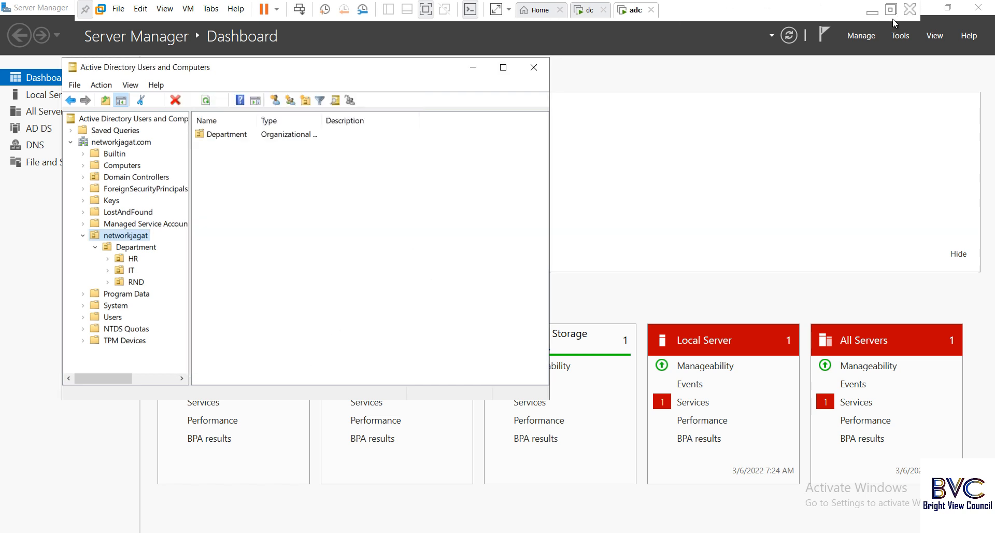
{"action": "left_click", "coordinate": [871, 11]}
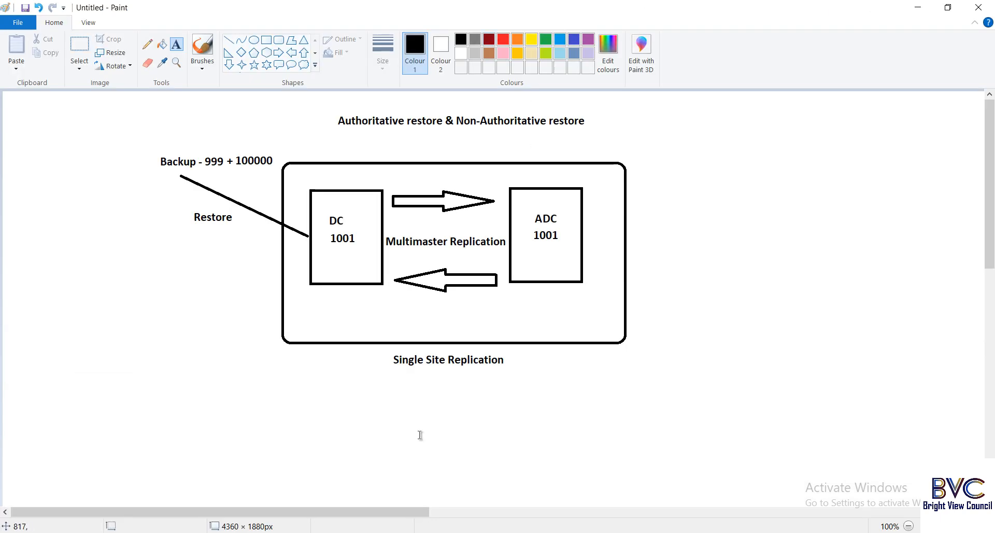
{"action": "type", "text": "arati"}
{"action": "type", "text": "ve"}
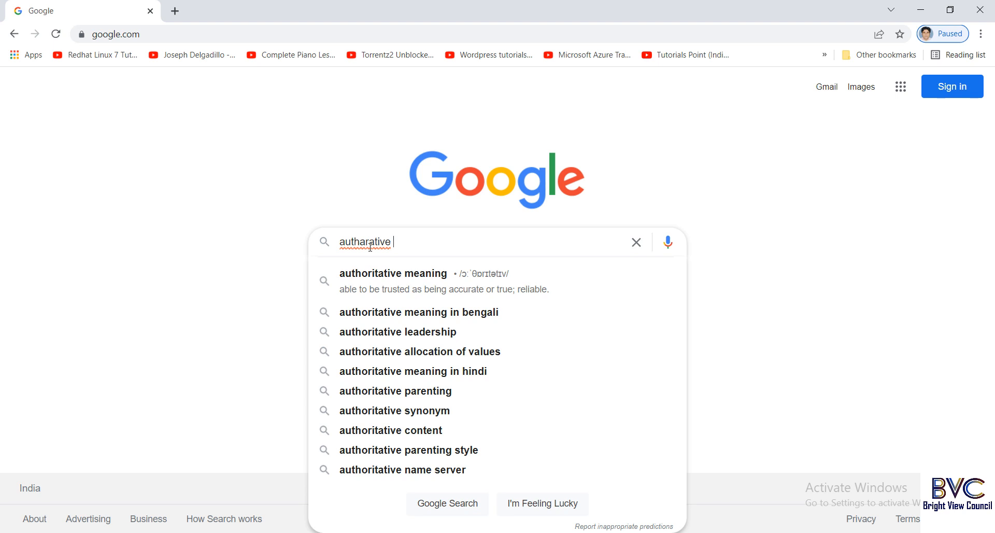
Search Google for 'authoritative restore update sequence number'.
{"action": "key", "text": "Down"}
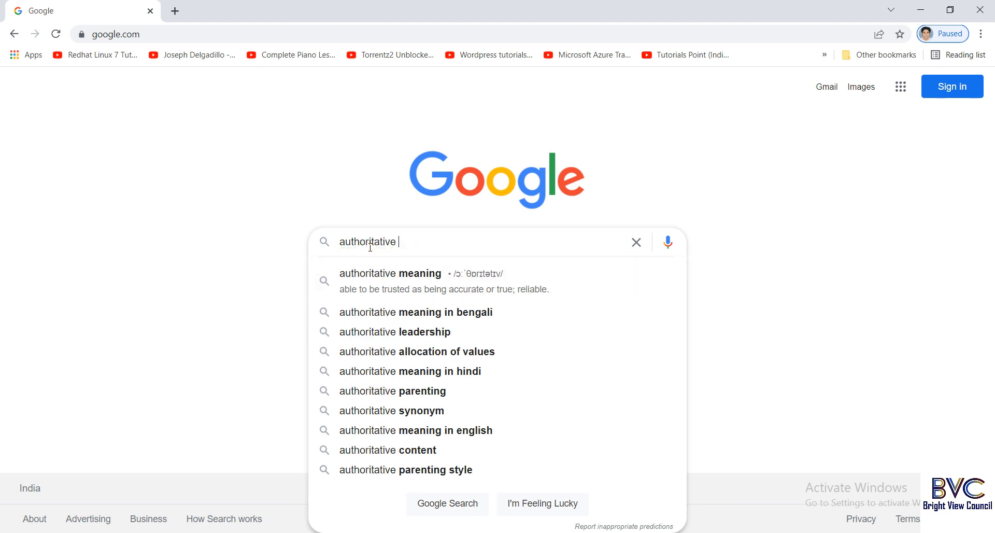
{"action": "type", "text": "restore"}
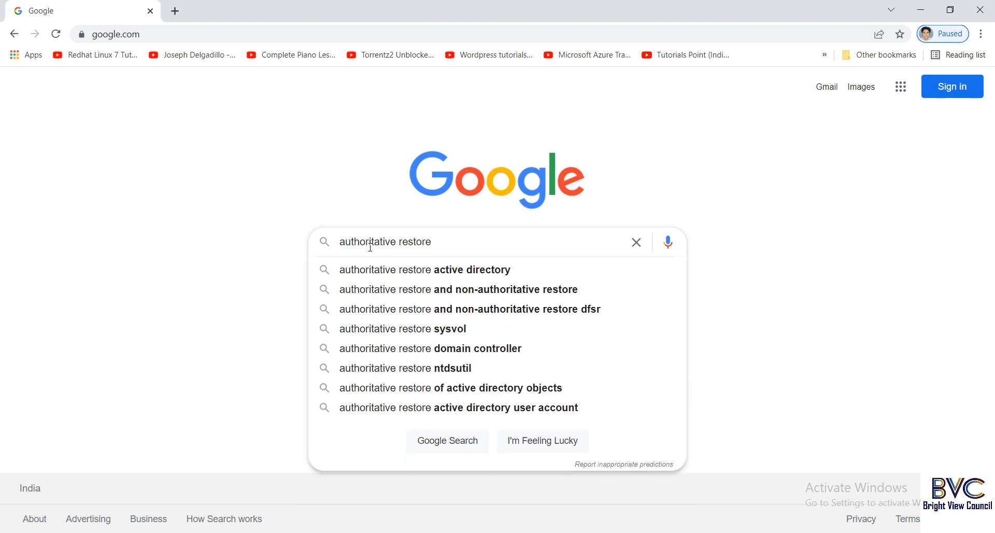
{"action": "type", "text": " update "}
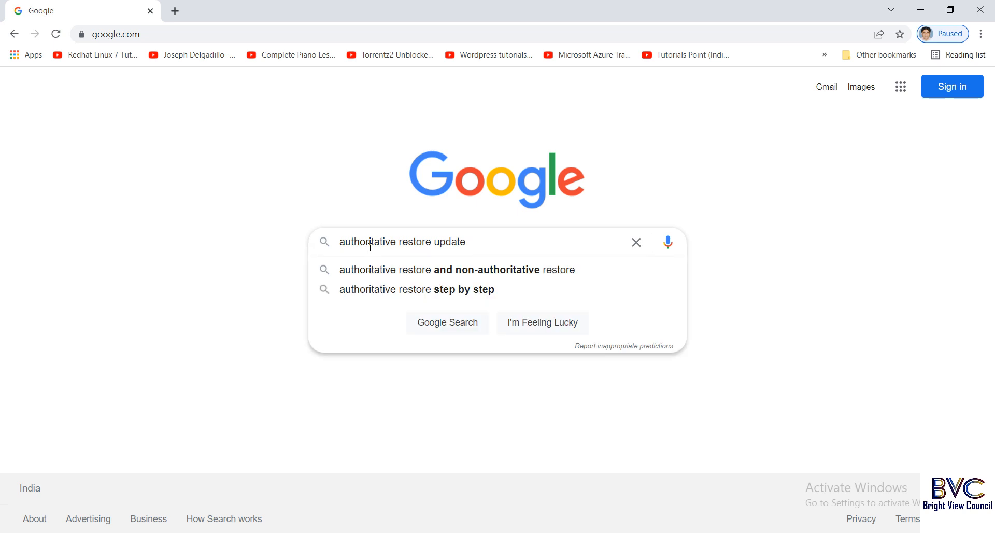
{"action": "type", "text": "sw"}
{"action": "key", "text": "BackSpace"}
{"action": "type", "text": "e"}
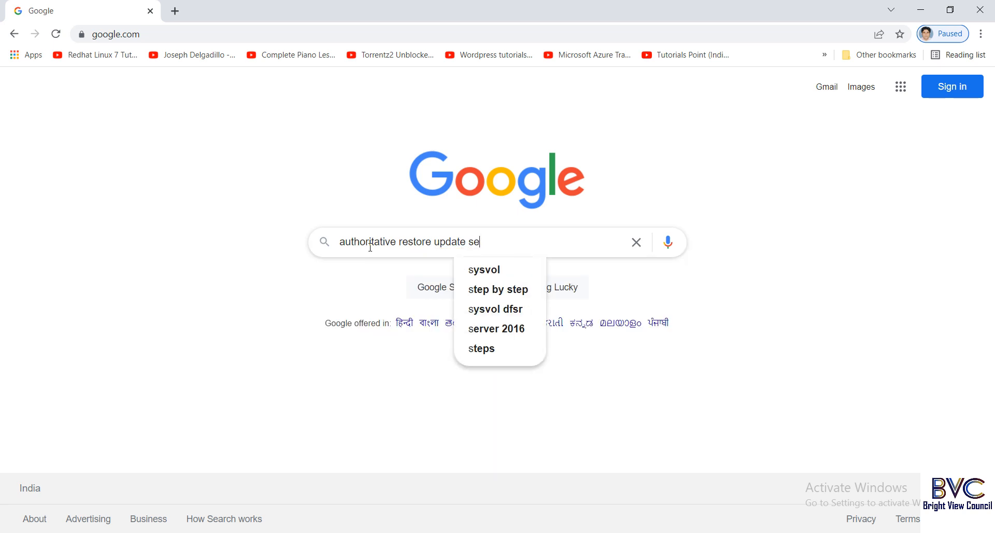
{"action": "type", "text": "q"}
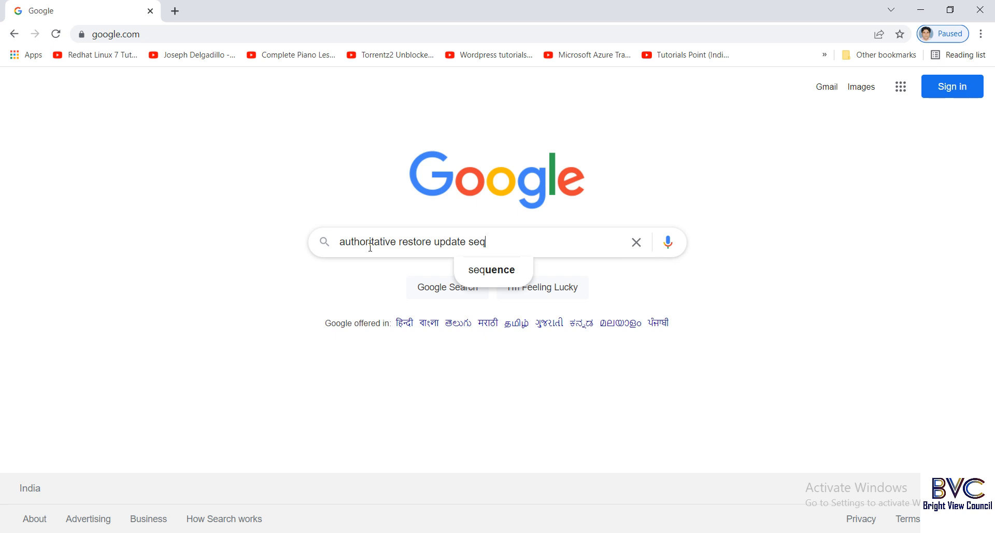
{"action": "type", "text": "uence number"}
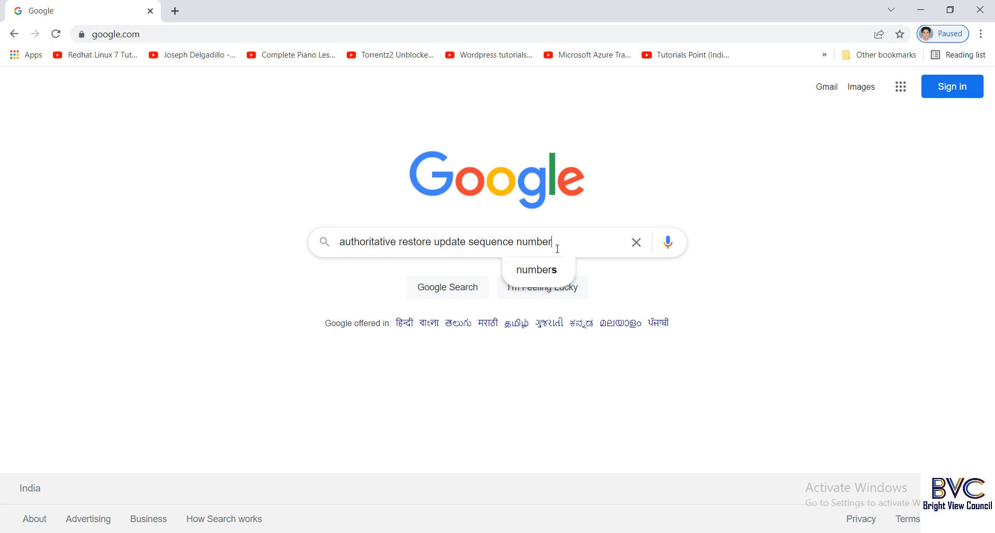
{"action": "key", "text": "Return"}
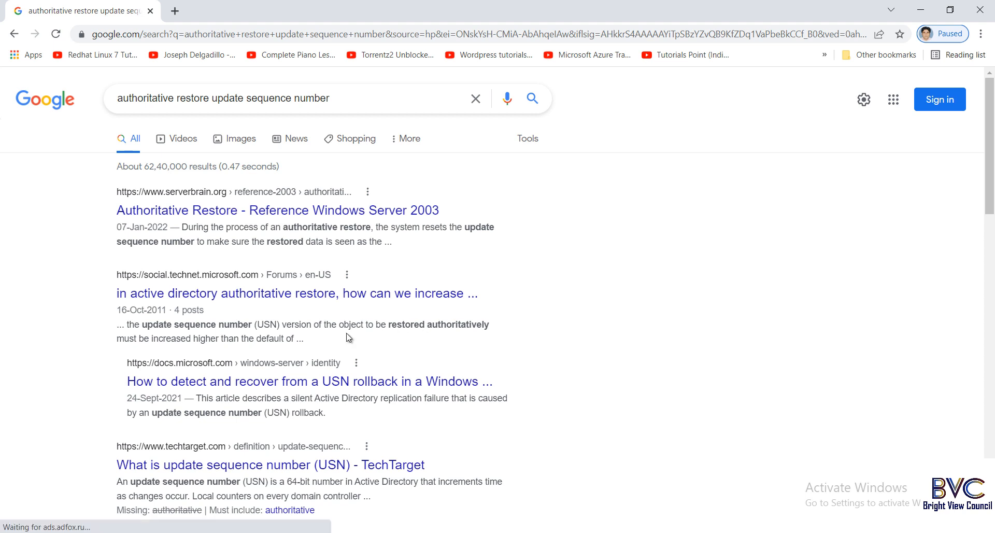
Open the TechNet forum thread on raising an object's USN in a new tab, read it, and close it.
{"action": "right_click", "coordinate": [271, 300]}
{"action": "left_click", "coordinate": [299, 309]}
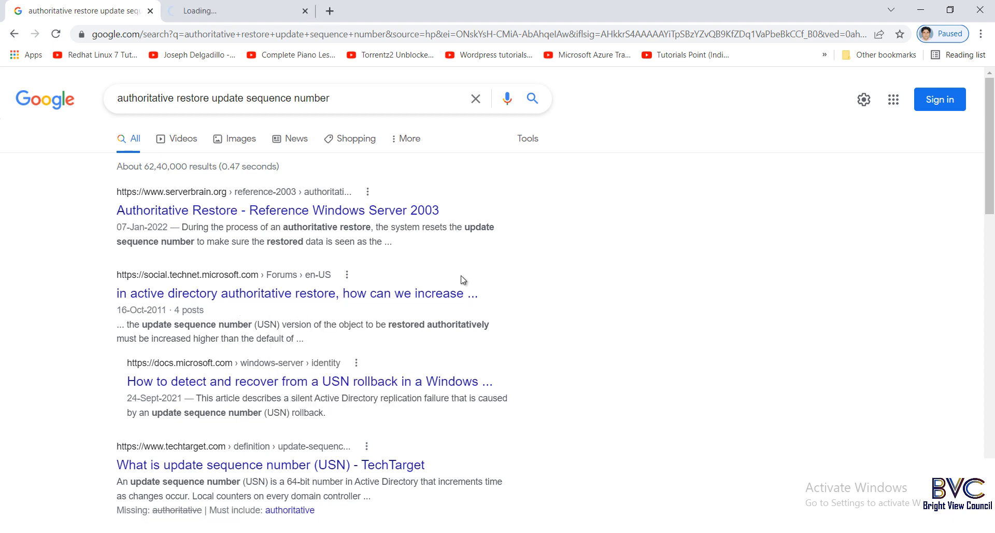
{"action": "left_click", "coordinate": [223, 10]}
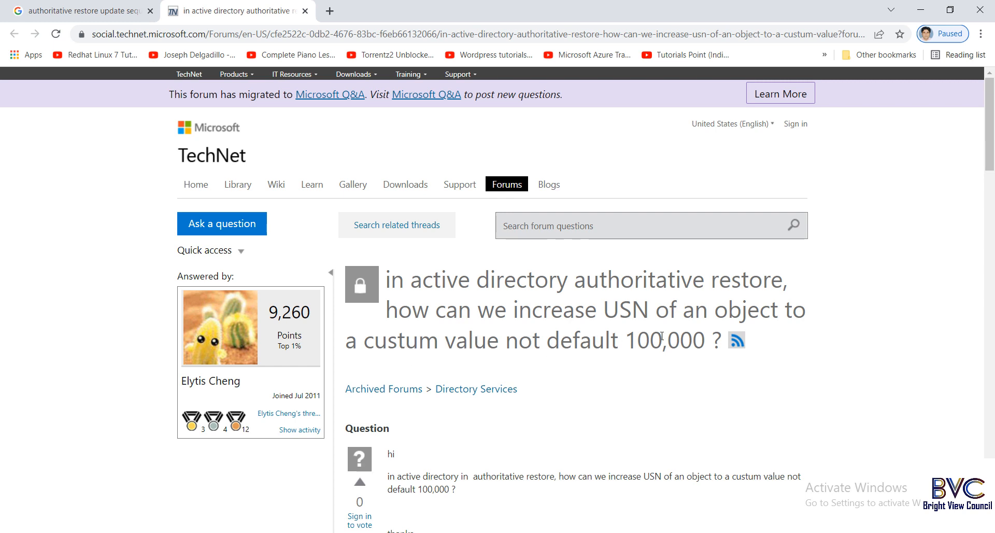
{"action": "scroll", "coordinate": [661, 337], "scroll_direction": "down", "scroll_amount": 3}
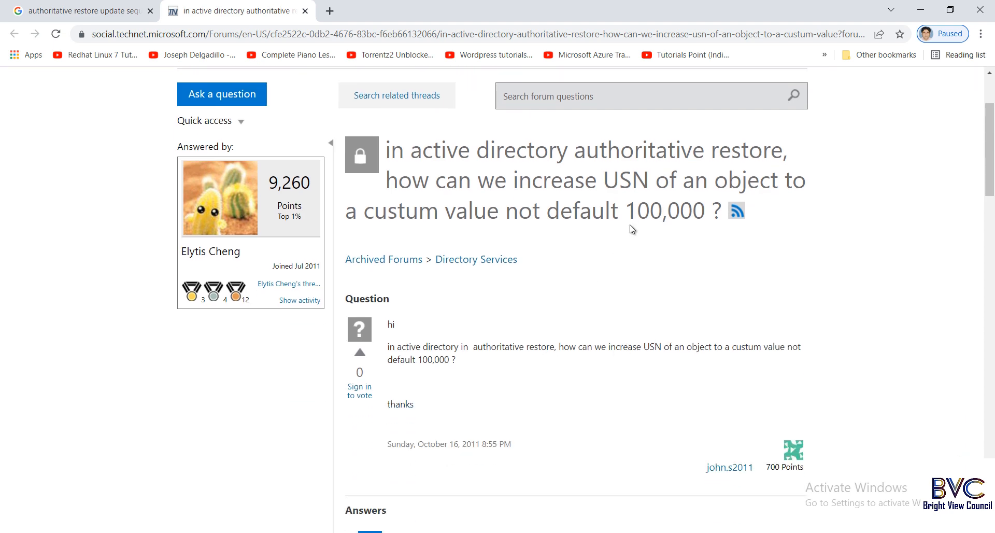
{"action": "scroll", "coordinate": [550, 301], "scroll_direction": "down", "scroll_amount": 5}
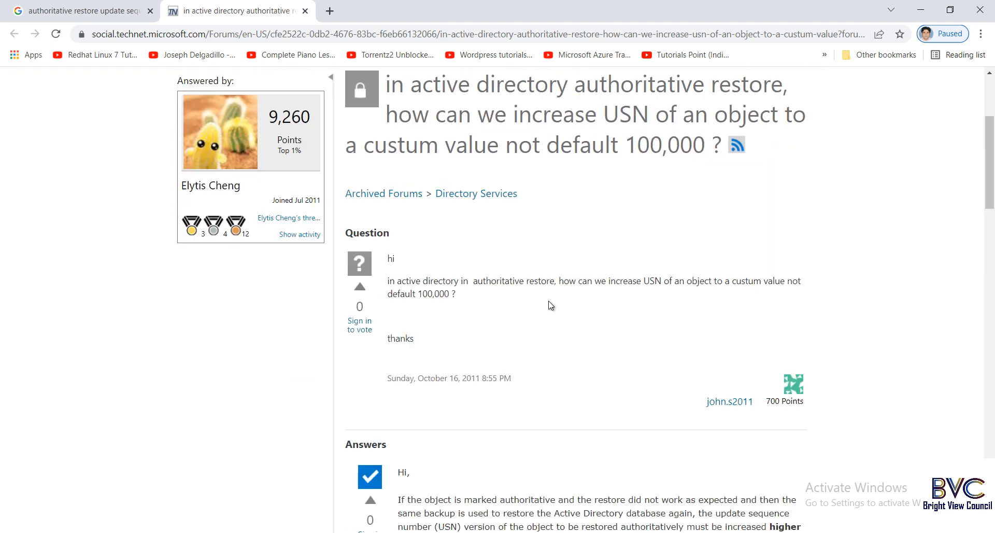
{"action": "scroll", "coordinate": [549, 301], "scroll_direction": "down", "scroll_amount": 4}
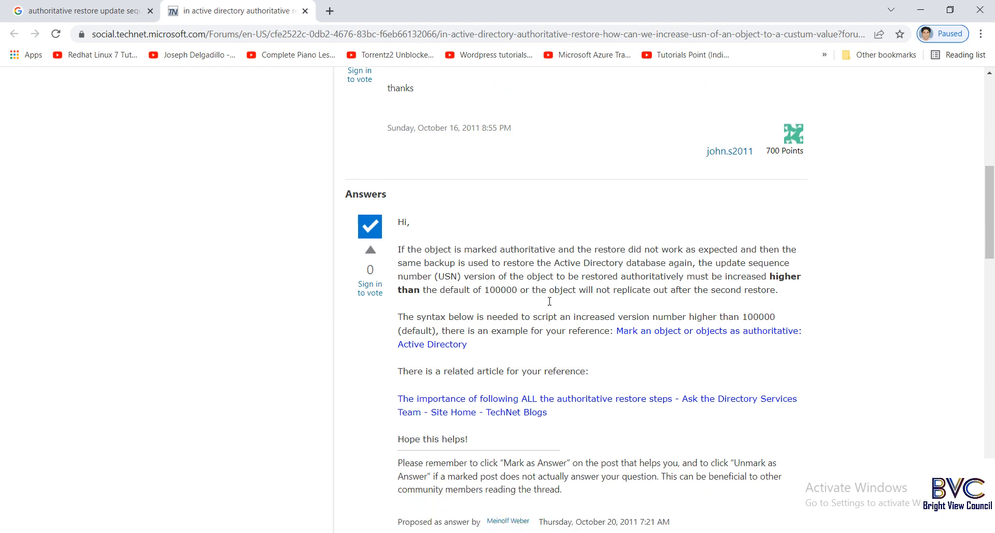
{"action": "scroll", "coordinate": [551, 303], "scroll_direction": "up", "scroll_amount": 4}
{"action": "scroll", "coordinate": [550, 303], "scroll_direction": "up", "scroll_amount": 3}
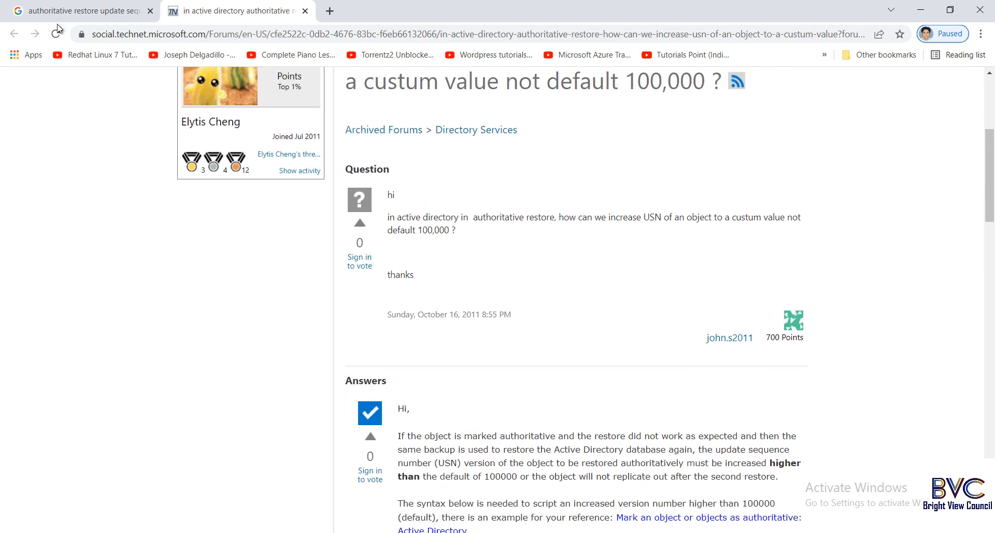
{"action": "left_click", "coordinate": [307, 11]}
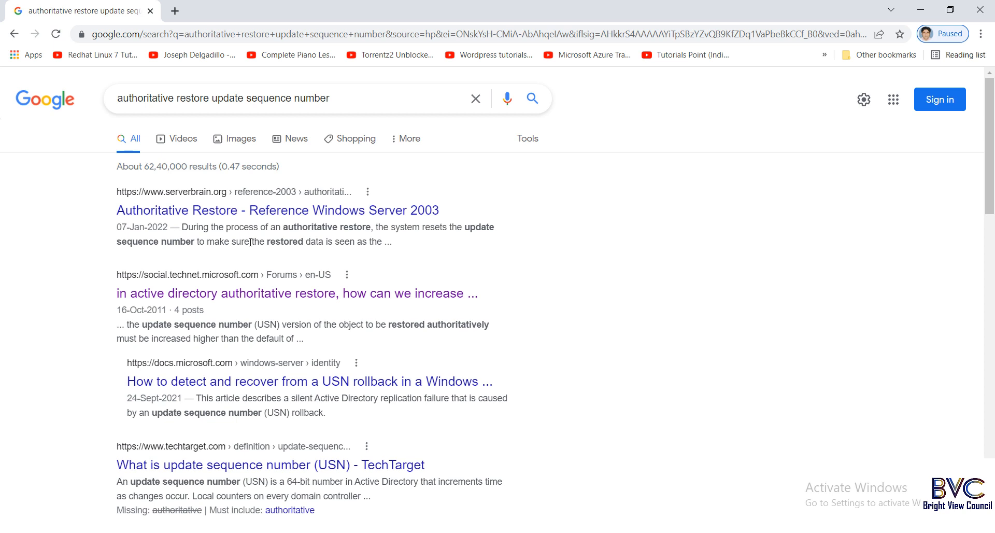
Open TechTarget's 'What is update sequence number (USN)' article in a new tab.
{"action": "right_click", "coordinate": [280, 472]}
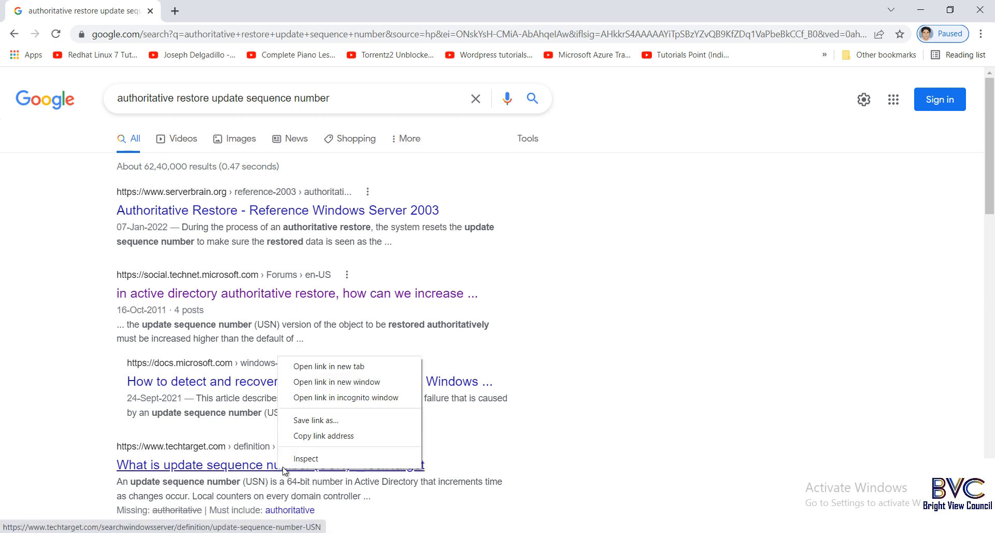
{"action": "left_click", "coordinate": [336, 367]}
{"action": "left_click", "coordinate": [248, 14]}
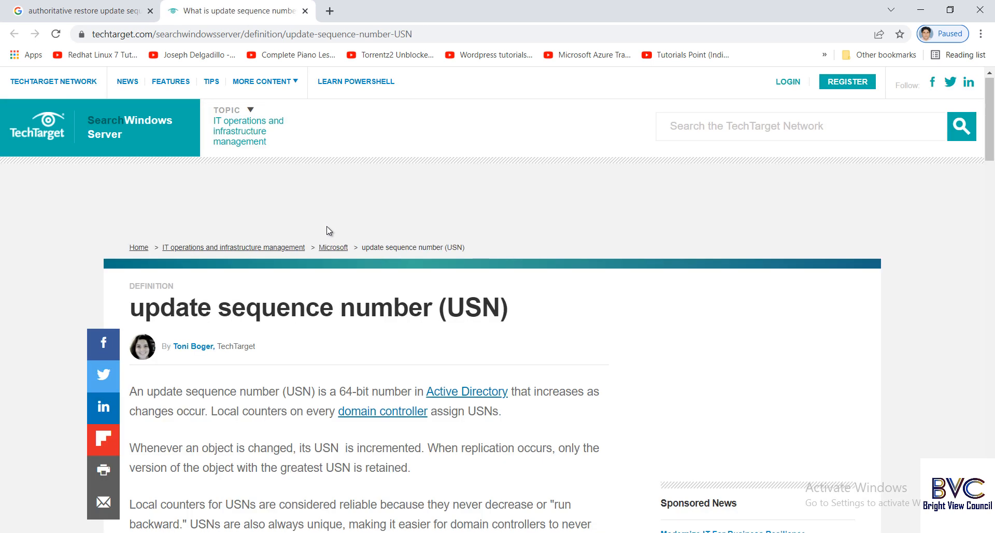
{"action": "scroll", "coordinate": [329, 231], "scroll_direction": "down", "scroll_amount": 3}
{"action": "scroll", "coordinate": [330, 231], "scroll_direction": "up", "scroll_amount": 1}
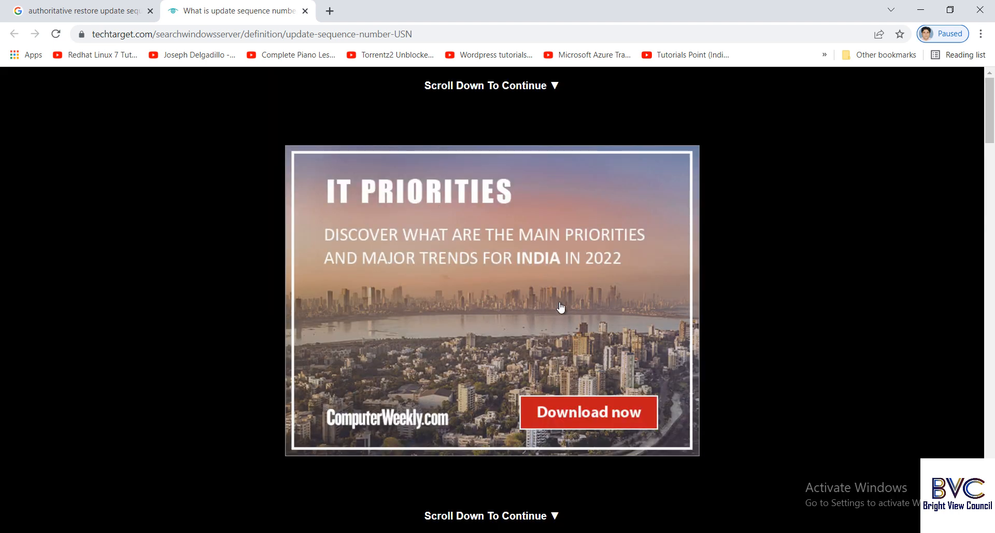
{"action": "scroll", "coordinate": [677, 222], "scroll_direction": "down", "scroll_amount": 5}
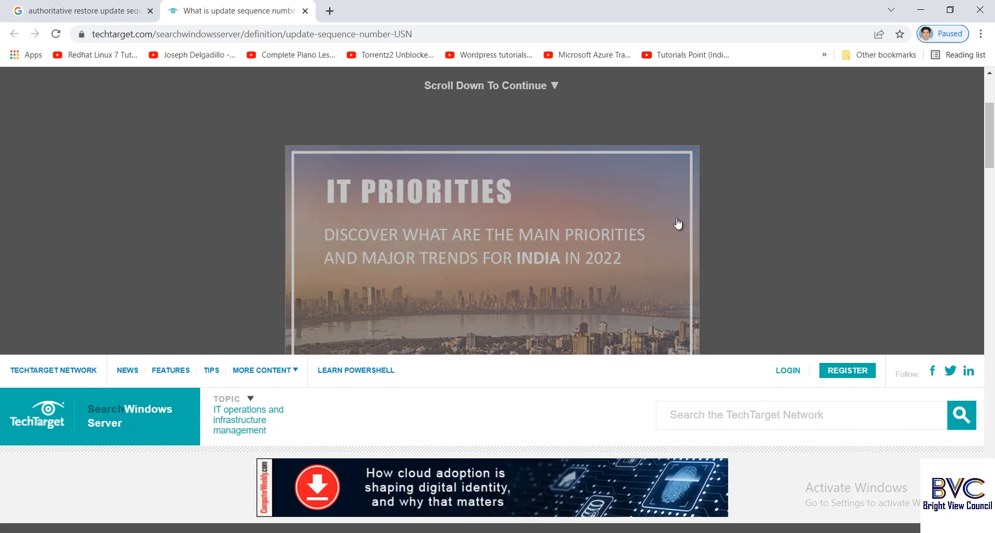
{"action": "scroll", "coordinate": [676, 222], "scroll_direction": "down", "scroll_amount": 3}
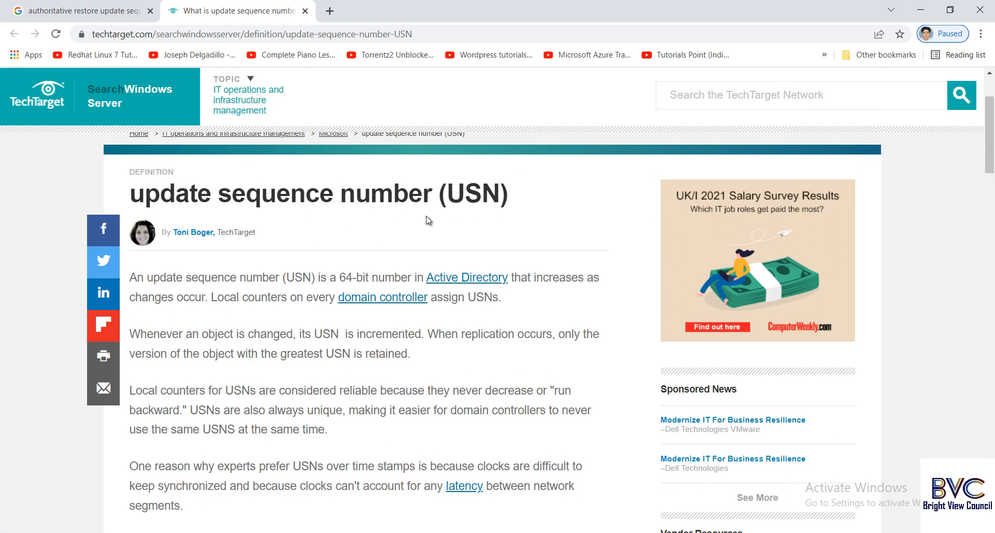
Highlight the USN definition and the paragraphs on recovery and restored domain controllers, then return to Google.
{"action": "left_click_drag", "start_coordinate": [145, 277], "coordinate": [506, 302]}
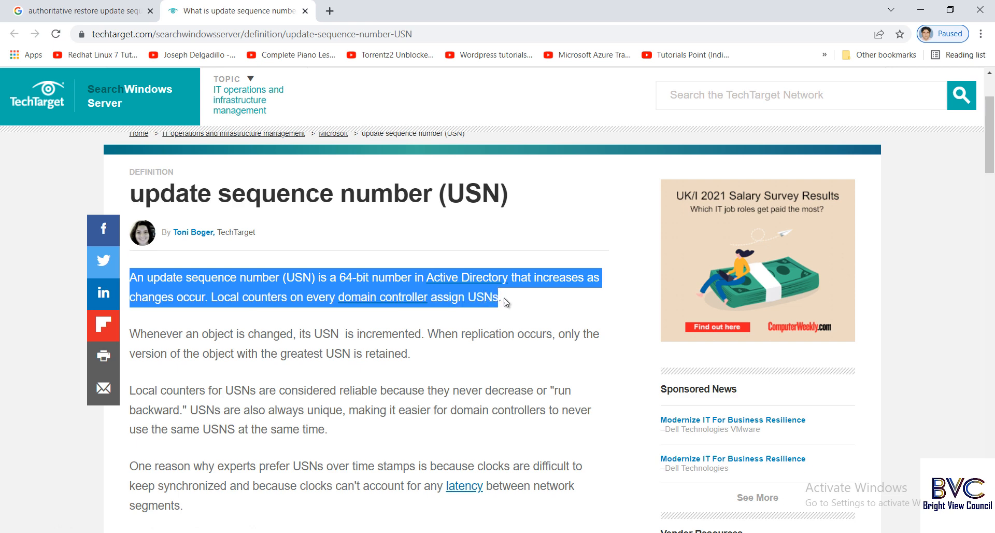
{"action": "scroll", "coordinate": [527, 319], "scroll_direction": "down", "scroll_amount": 5}
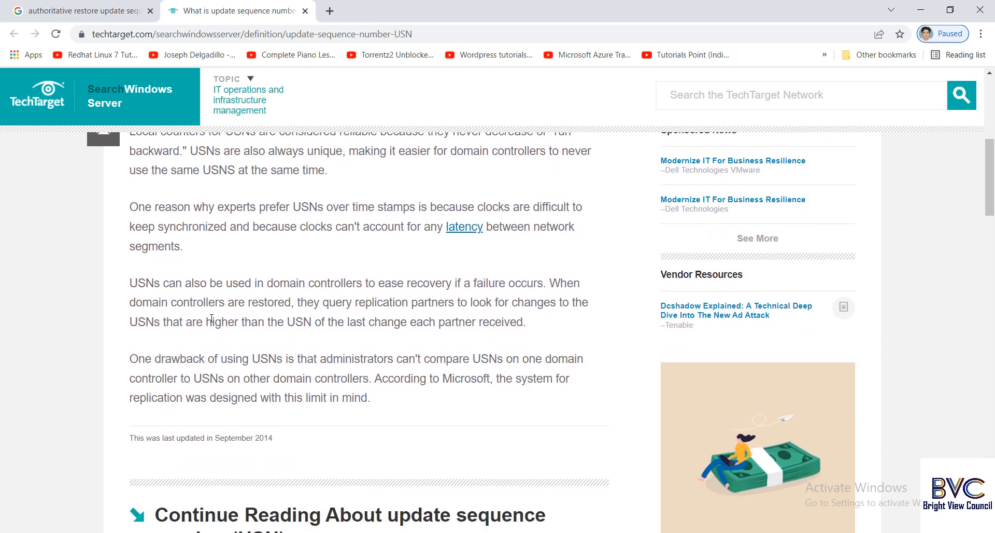
{"action": "left_click_drag", "start_coordinate": [130, 283], "coordinate": [412, 289]}
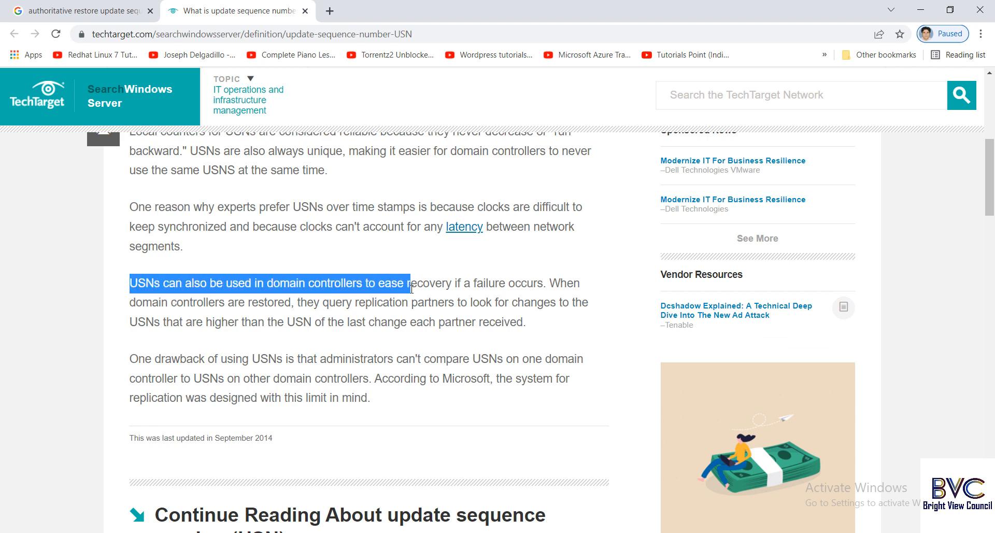
{"action": "left_click_drag", "start_coordinate": [574, 283], "coordinate": [545, 319]}
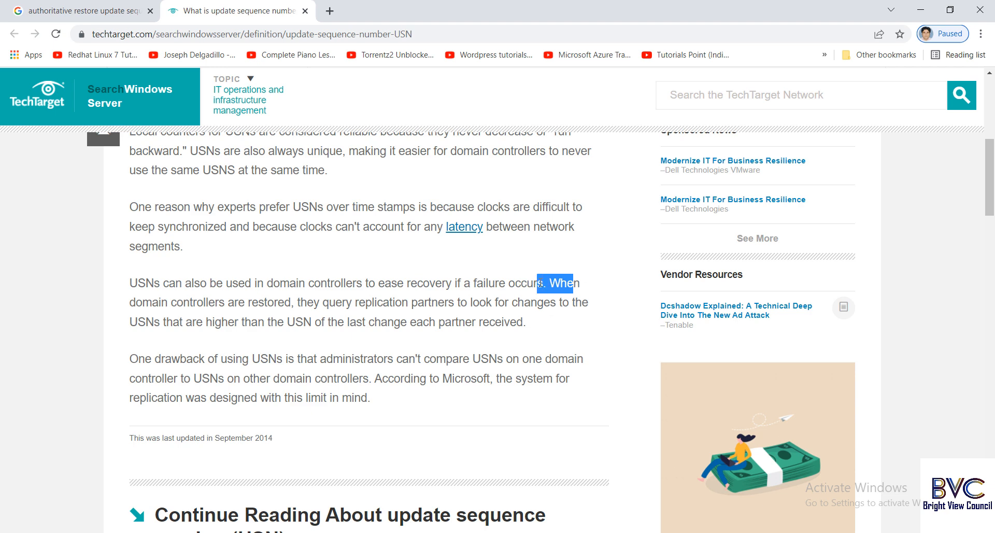
{"action": "left_click", "coordinate": [581, 323]}
{"action": "left_click_drag", "start_coordinate": [557, 279], "coordinate": [536, 318]}
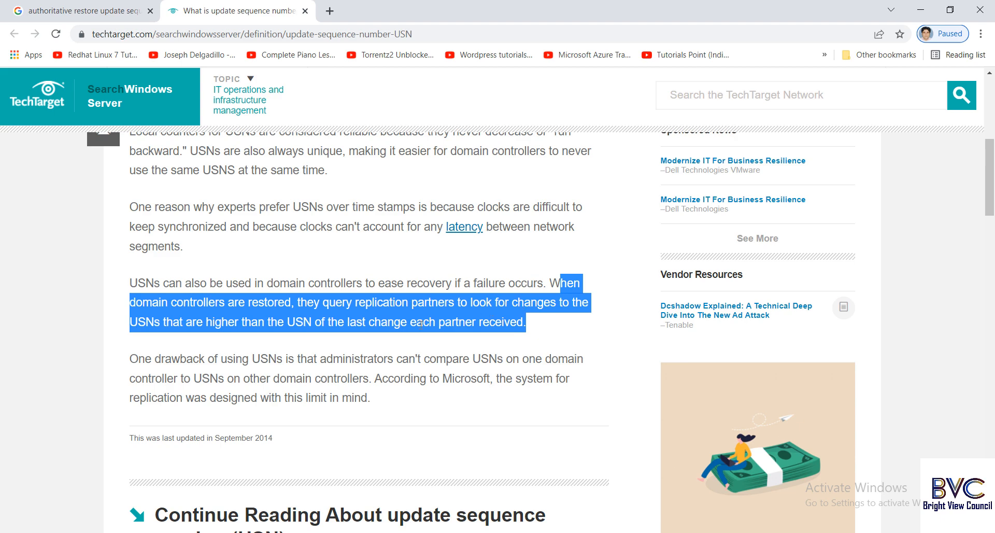
{"action": "scroll", "coordinate": [424, 417], "scroll_direction": "down", "scroll_amount": 10}
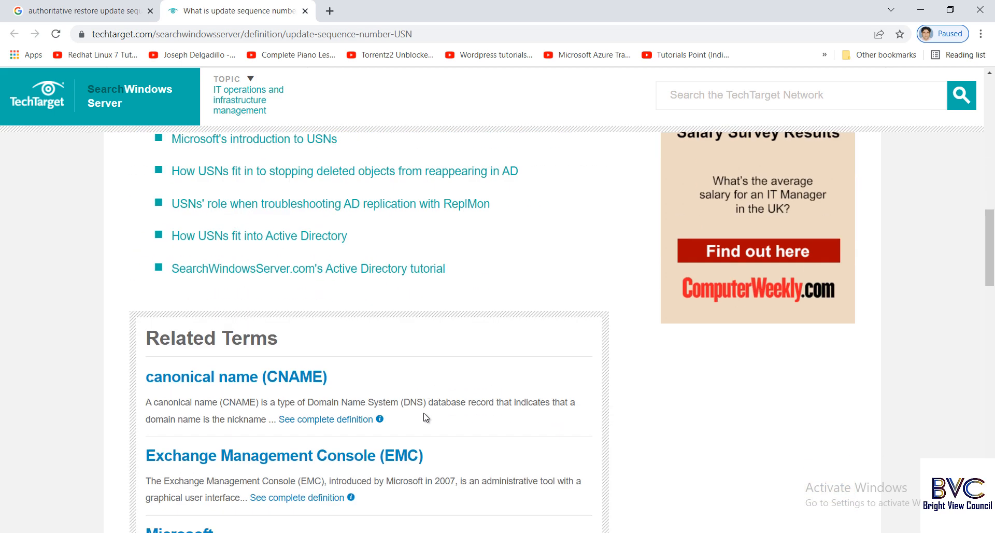
{"action": "scroll", "coordinate": [424, 418], "scroll_direction": "down", "scroll_amount": 5}
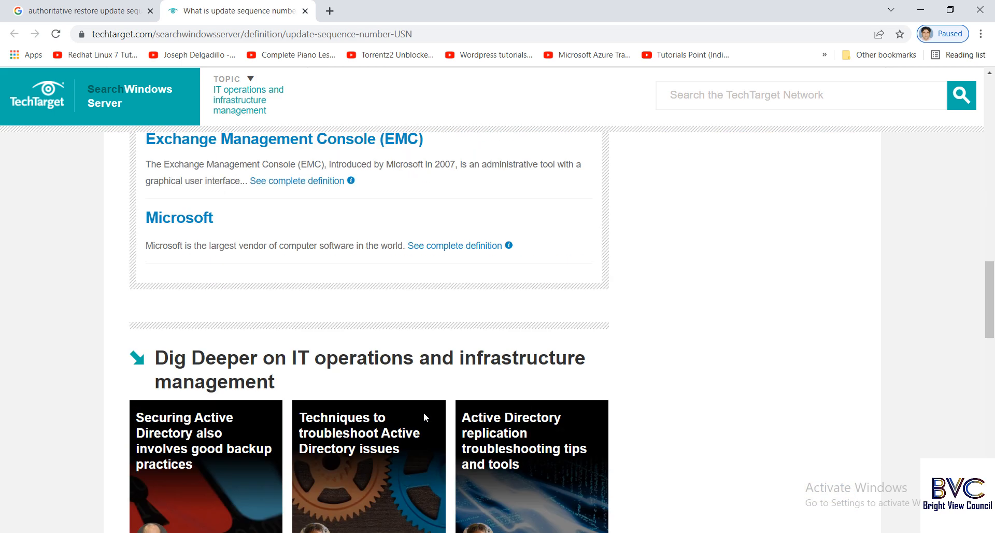
{"action": "scroll", "coordinate": [425, 417], "scroll_direction": "up", "scroll_amount": 6}
{"action": "scroll", "coordinate": [424, 417], "scroll_direction": "up", "scroll_amount": 5}
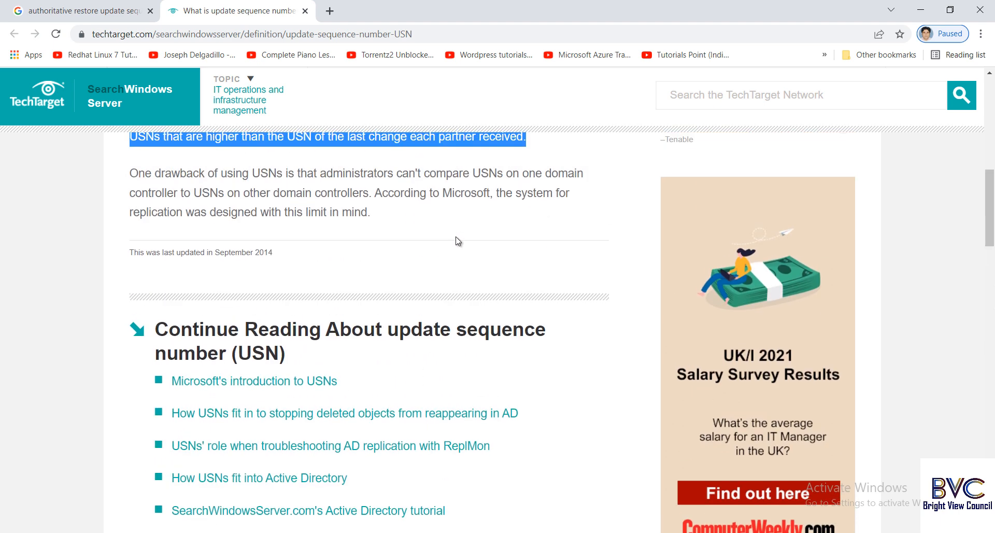
{"action": "scroll", "coordinate": [301, 296], "scroll_direction": "up", "scroll_amount": 1}
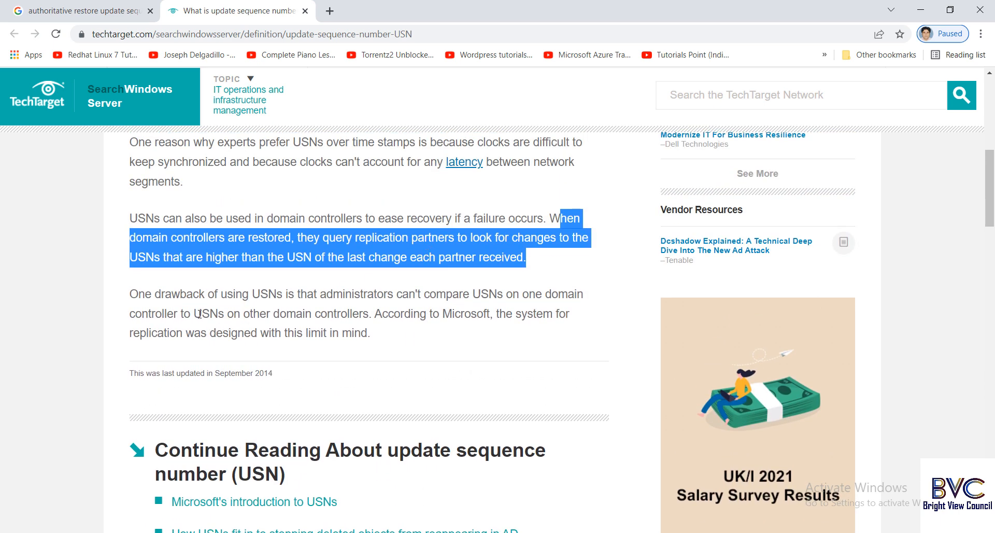
{"action": "key", "text": "Home"}
{"action": "left_click", "coordinate": [83, 11]}
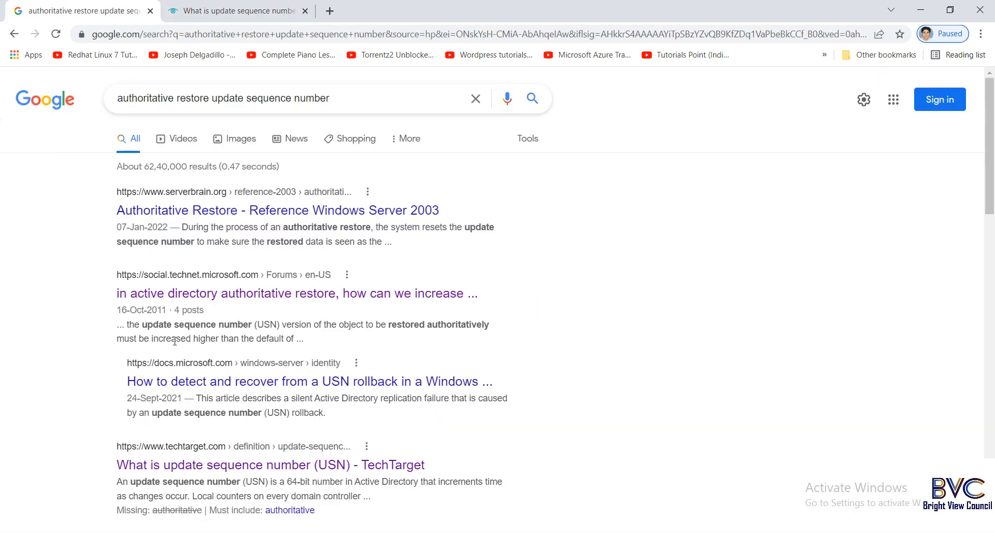
Open the Windows Server Brain Authoritative Restore article in a new tab.
{"action": "scroll", "coordinate": [176, 346], "scroll_direction": "down", "scroll_amount": 1}
{"action": "scroll", "coordinate": [177, 346], "scroll_direction": "down", "scroll_amount": 6}
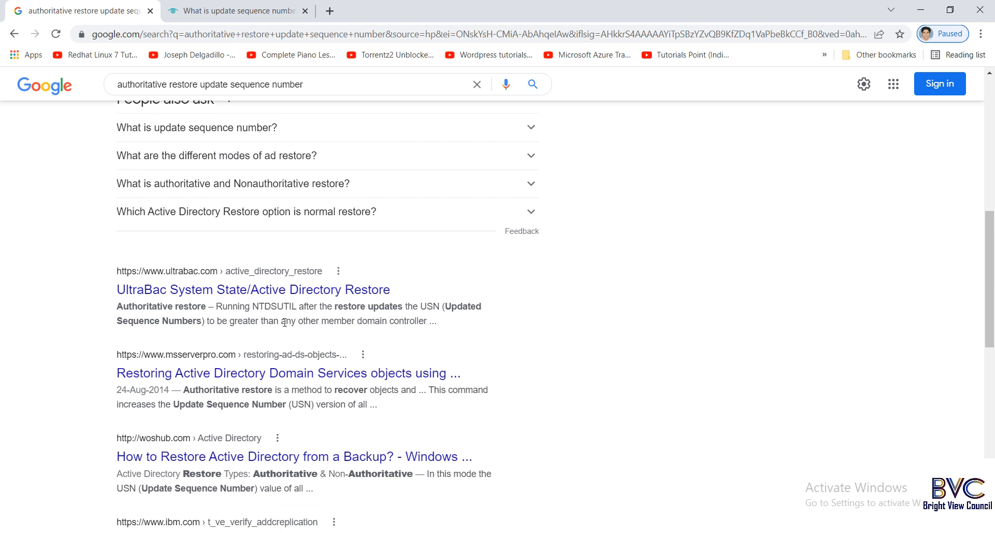
{"action": "scroll", "coordinate": [264, 321], "scroll_direction": "down", "scroll_amount": 2}
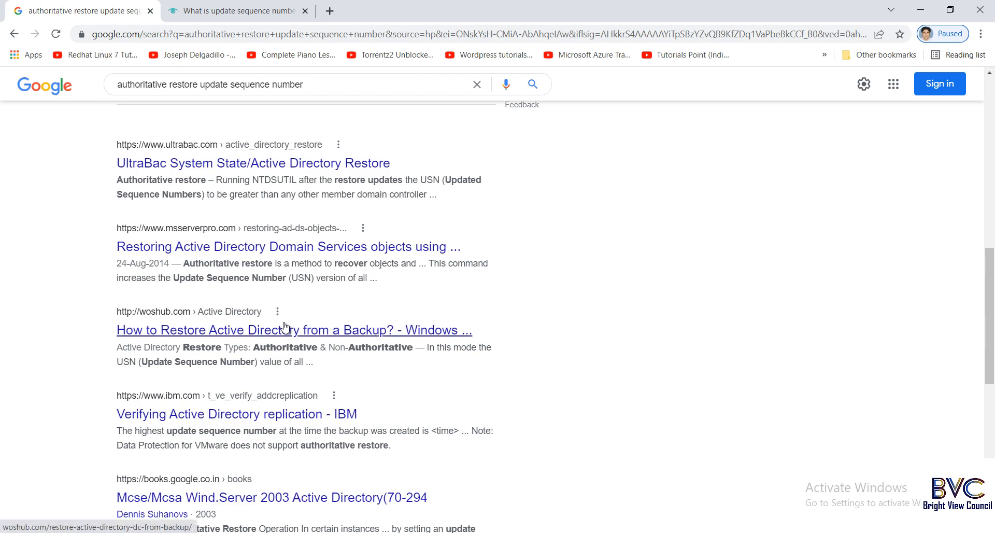
{"action": "scroll", "coordinate": [284, 325], "scroll_direction": "down", "scroll_amount": 3}
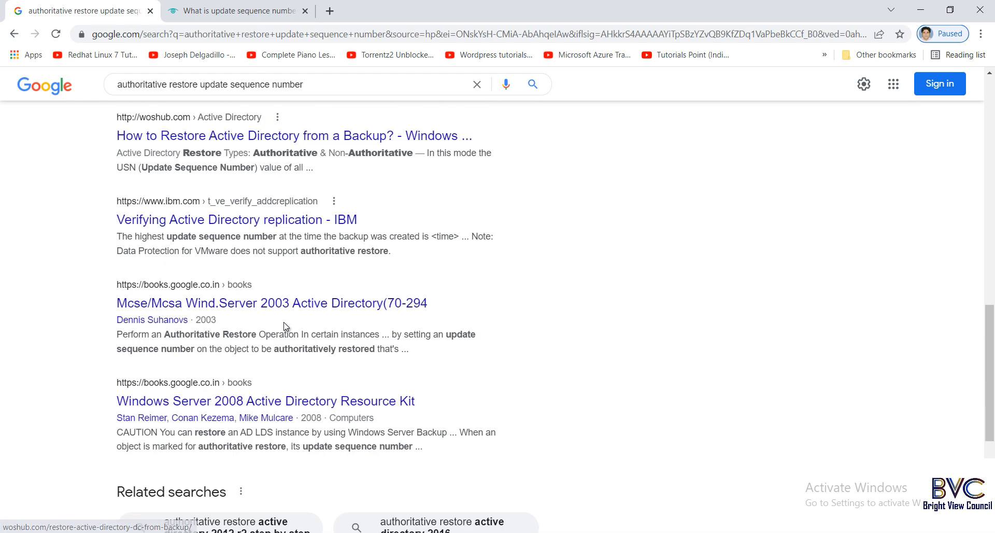
{"action": "scroll", "coordinate": [284, 325], "scroll_direction": "up", "scroll_amount": 7}
{"action": "scroll", "coordinate": [284, 325], "scroll_direction": "up", "scroll_amount": 8}
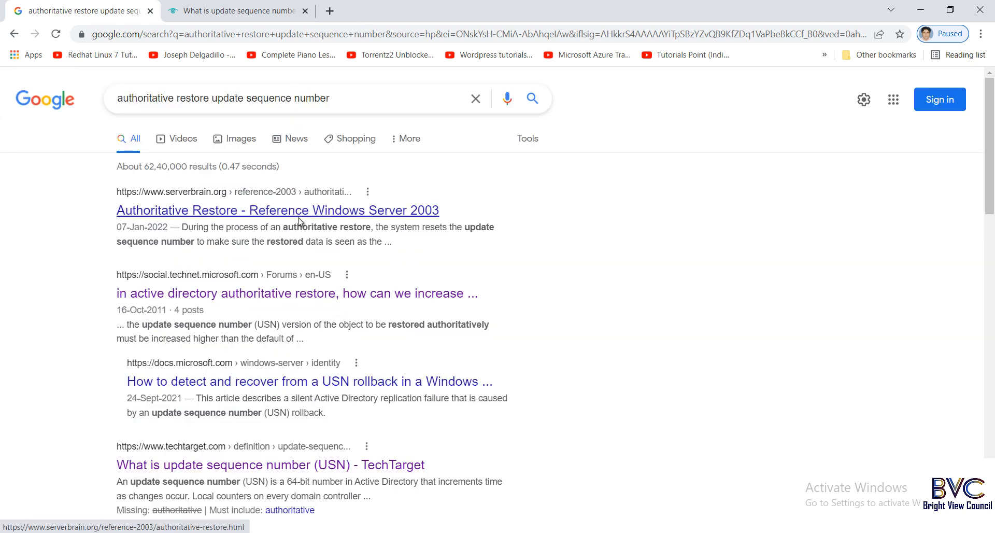
{"action": "right_click", "coordinate": [301, 213]}
{"action": "left_click", "coordinate": [315, 227]}
{"action": "left_click", "coordinate": [365, 10]}
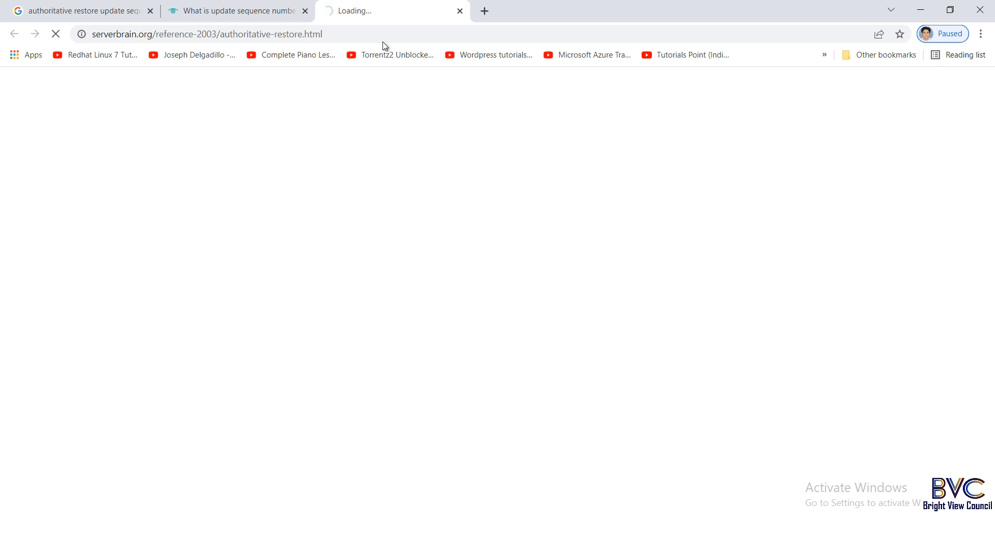
Check the Google results, return to the Authoritative Restore article, and suspend the virtual machine.
{"action": "left_click", "coordinate": [129, 13]}
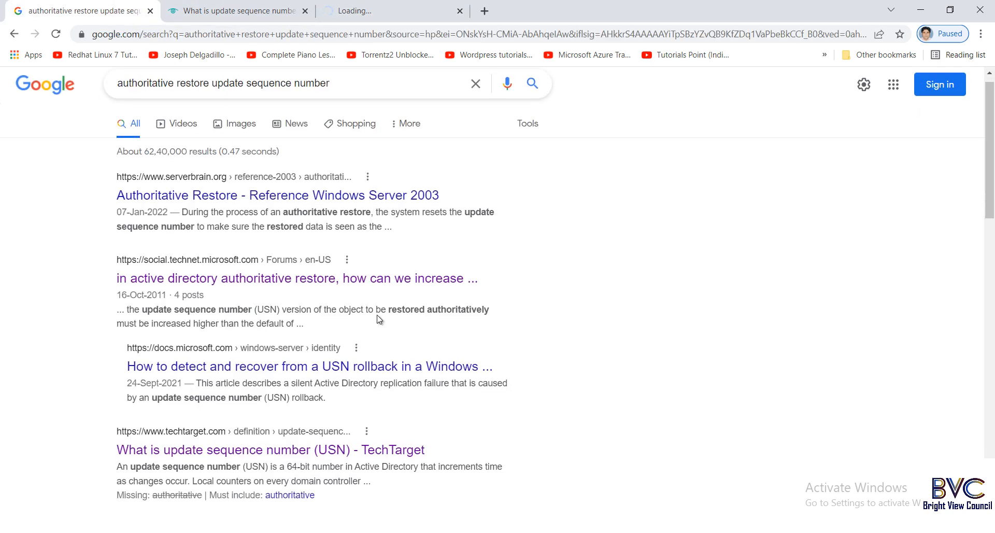
{"action": "scroll", "coordinate": [377, 318], "scroll_direction": "down", "scroll_amount": 5}
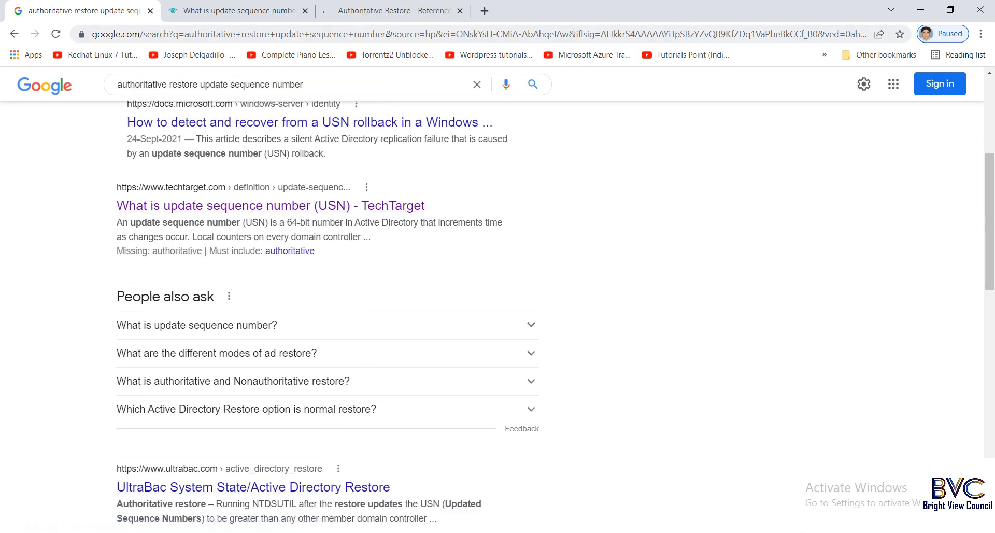
{"action": "left_click", "coordinate": [389, 11]}
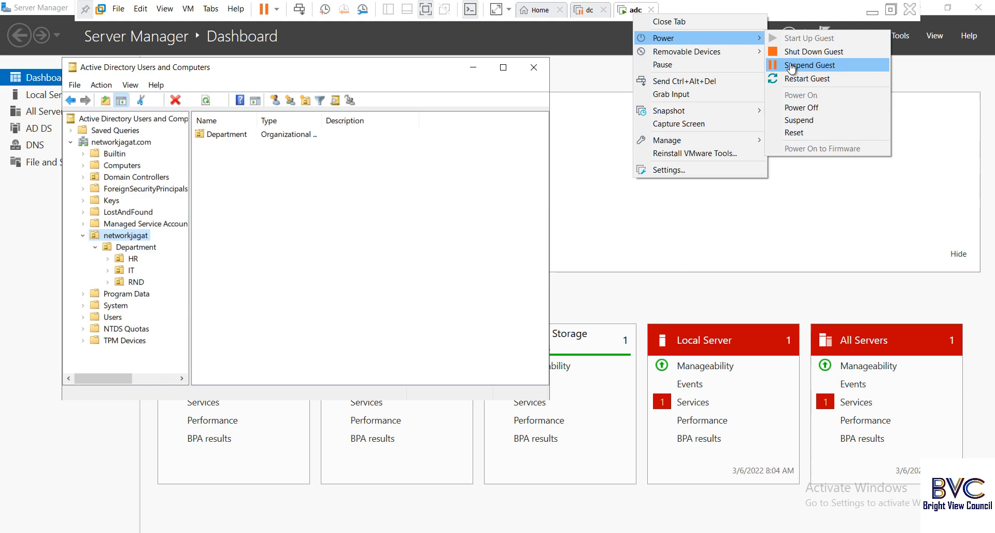
{"action": "left_click", "coordinate": [800, 65]}
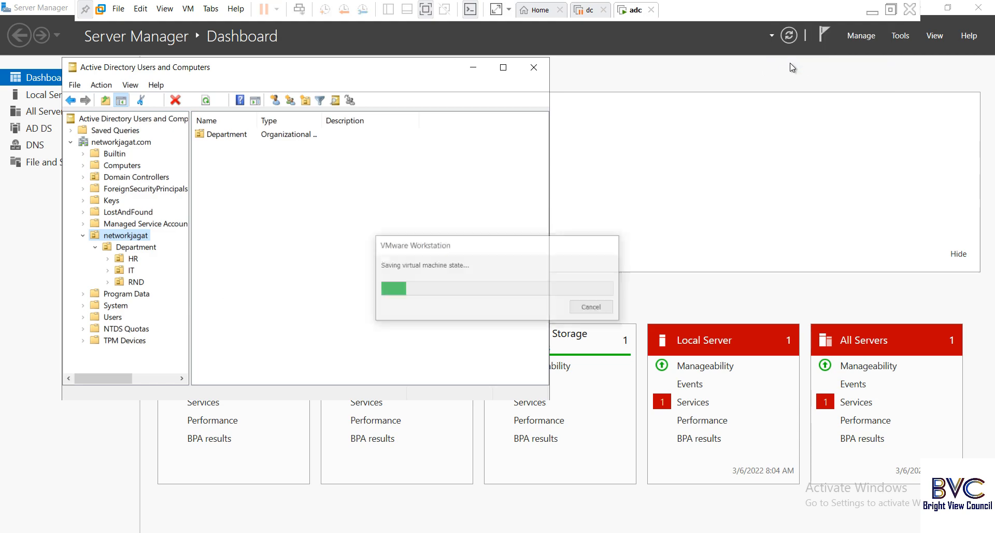